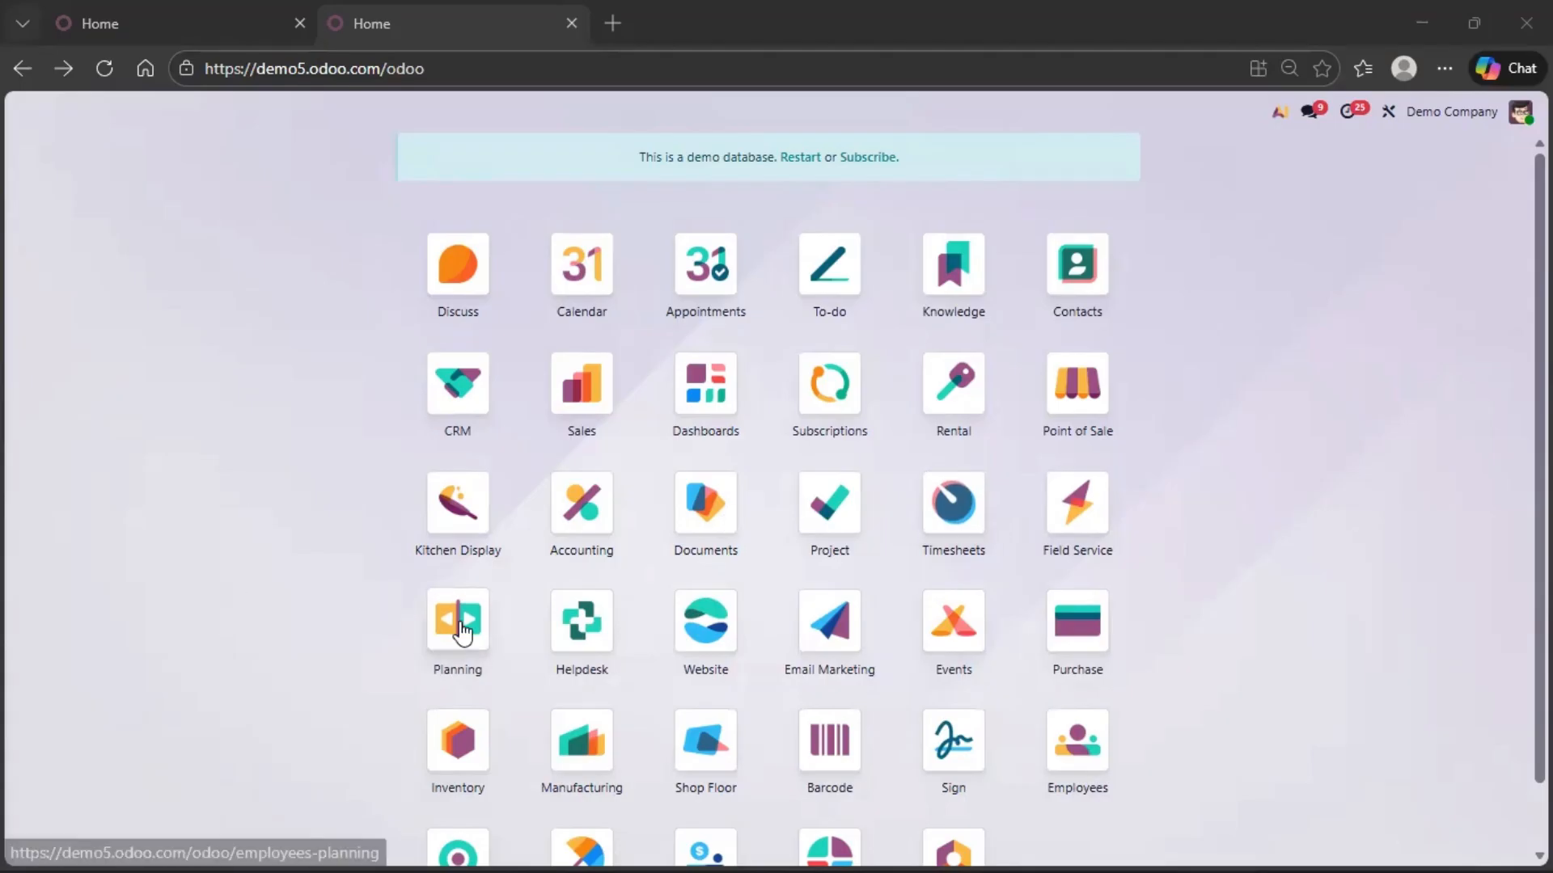
# Open the list of planning roles in the Planning app's configuration.
pyautogui.click(459, 623)
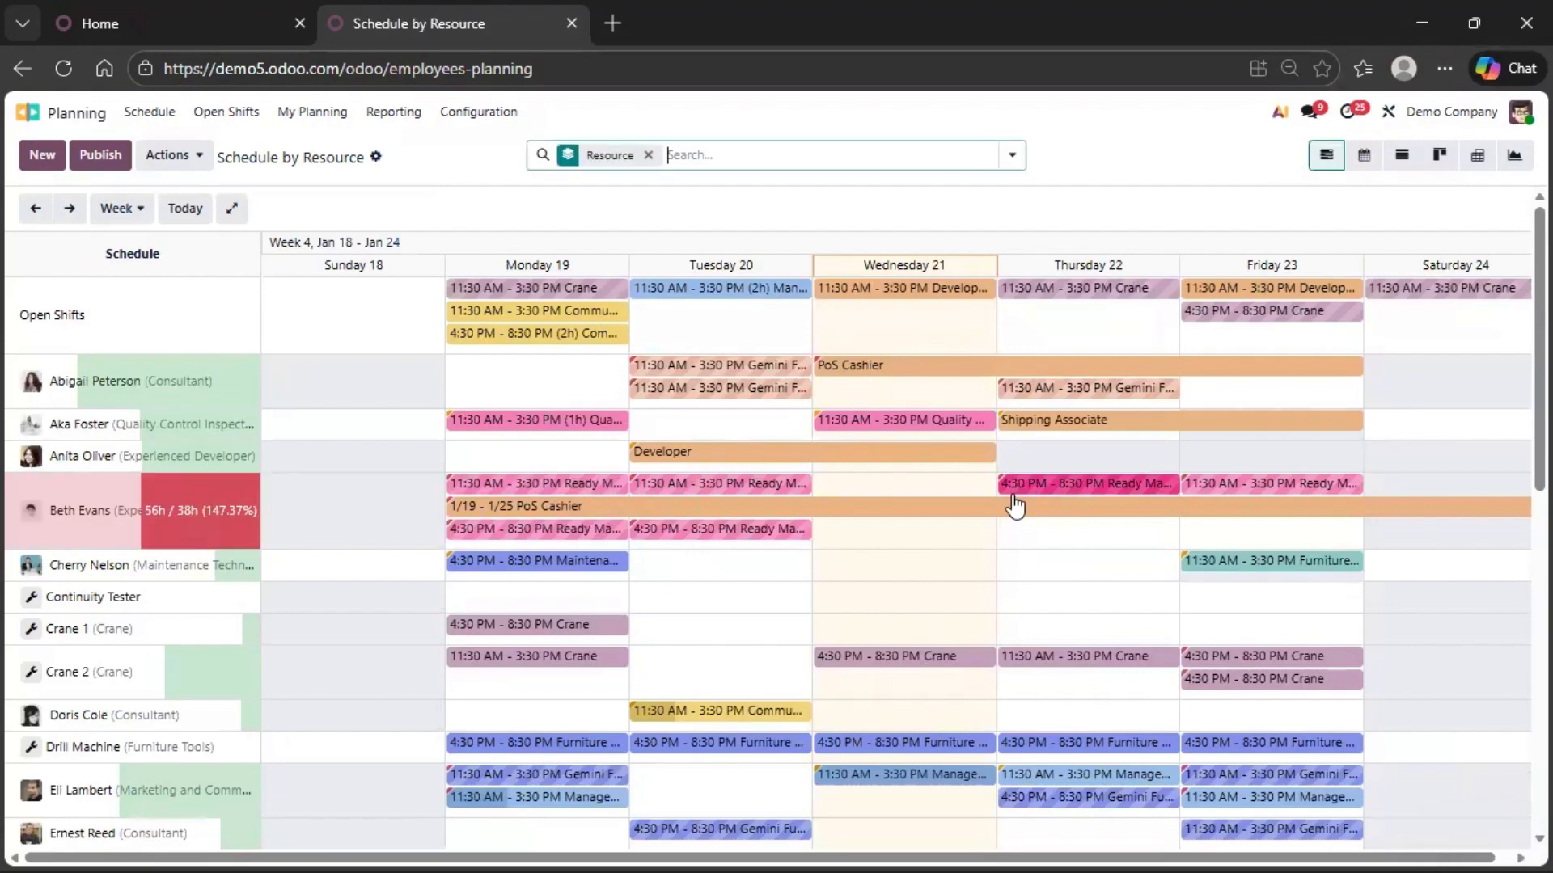
pyautogui.click(473, 113)
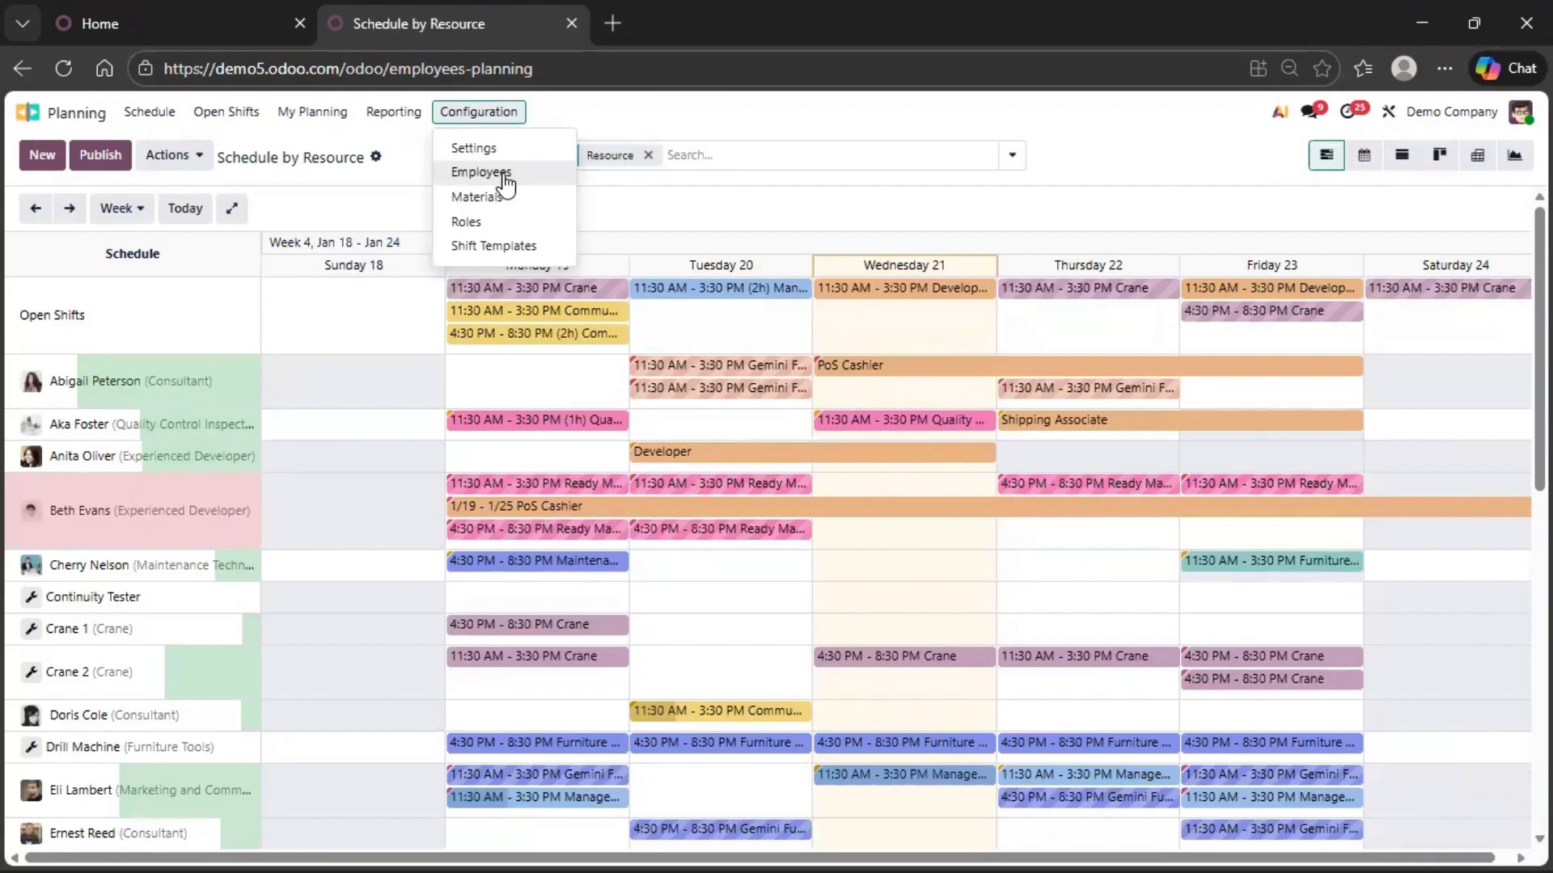
pyautogui.click(473, 220)
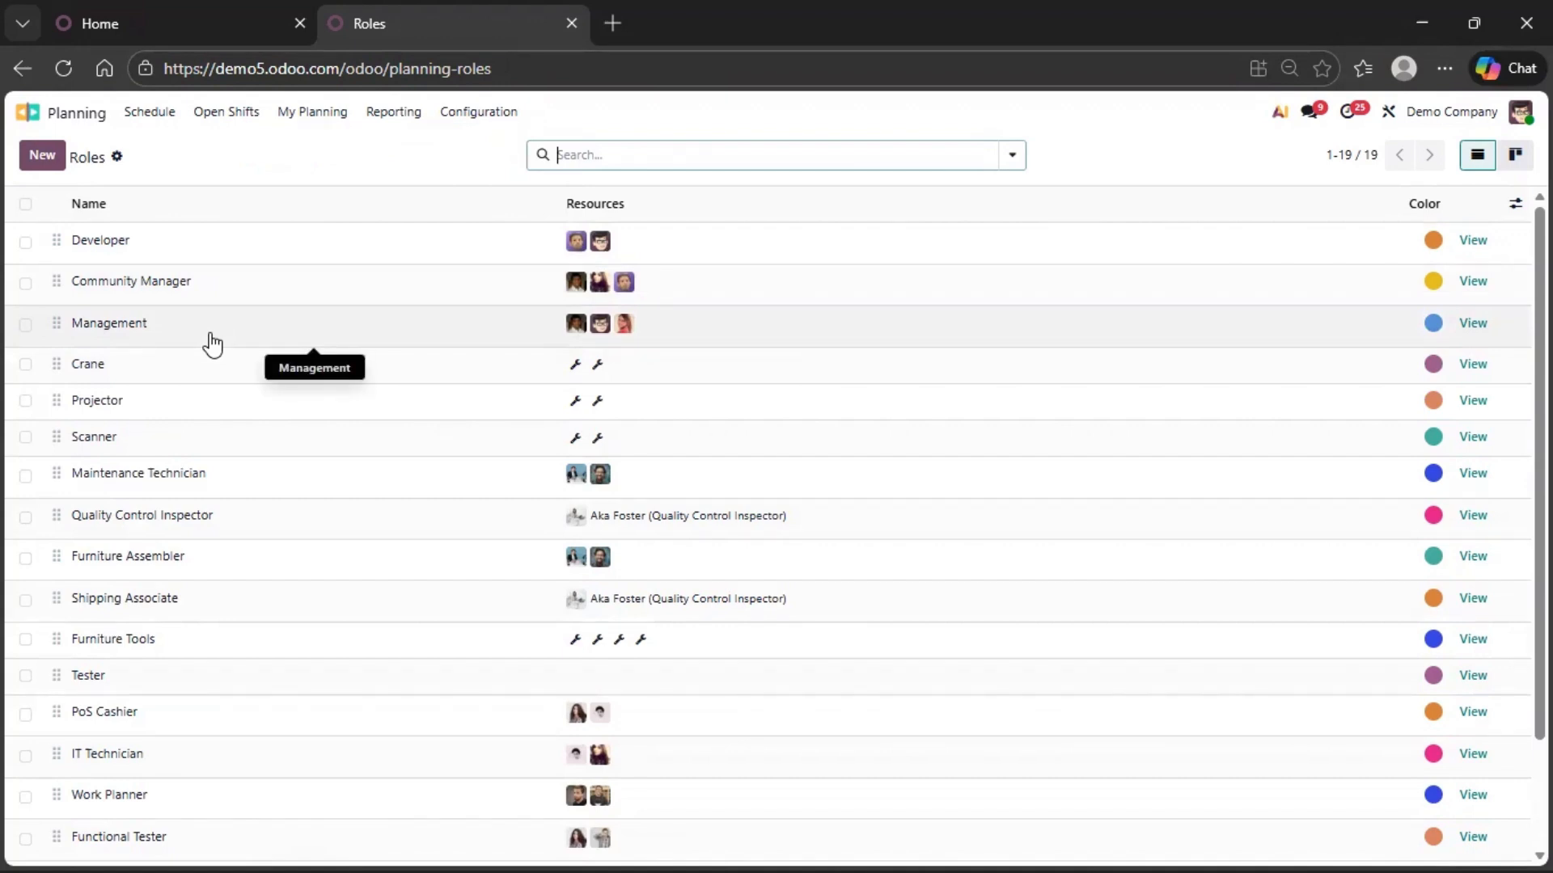
pyautogui.scroll(-2, 211, 610)
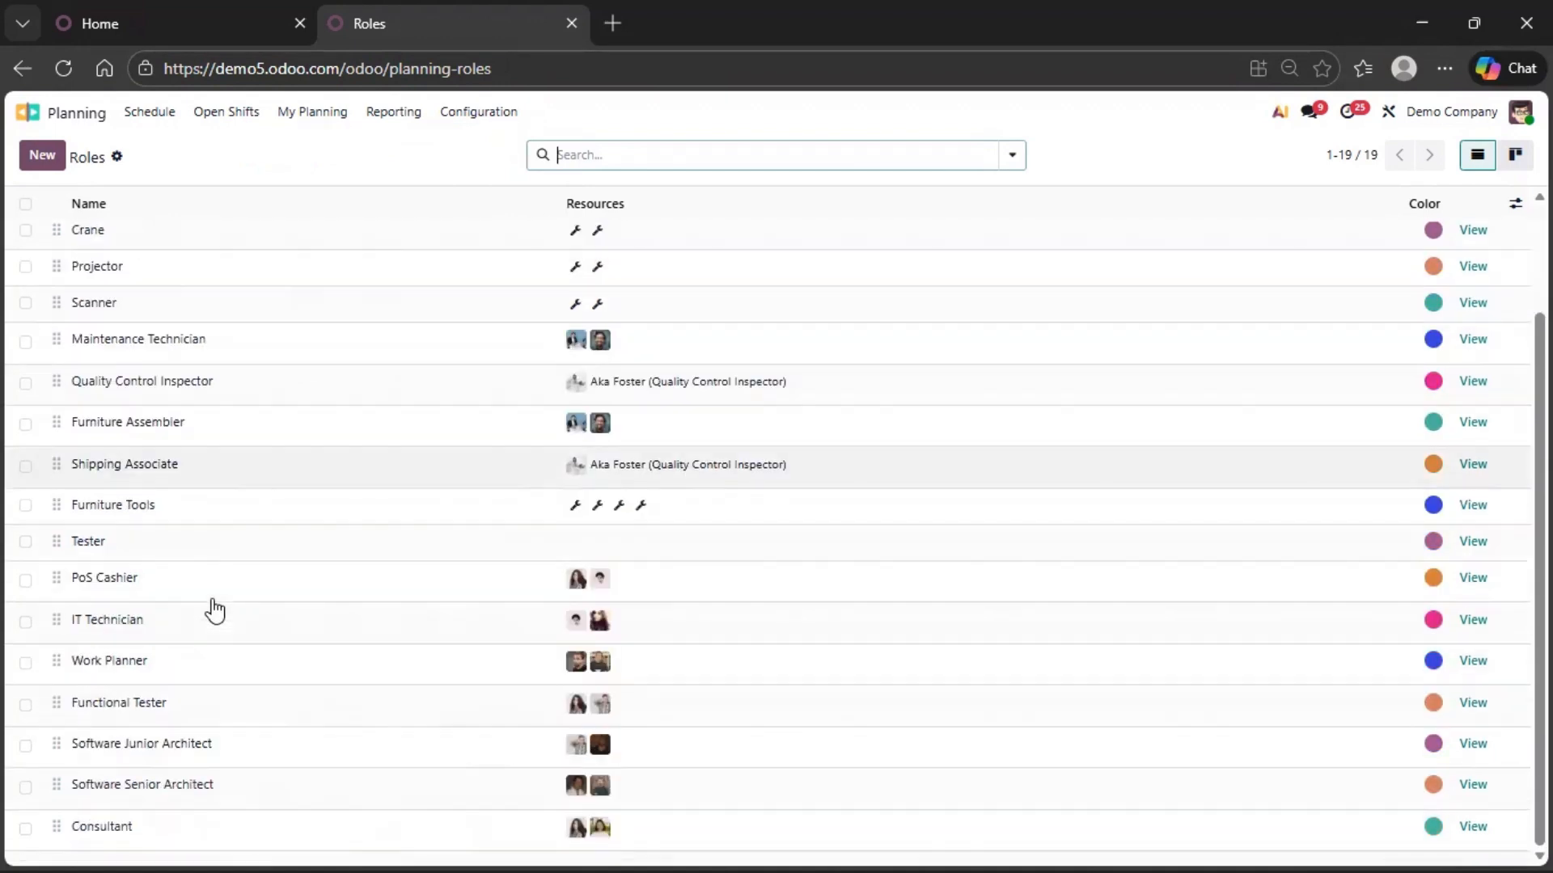
# Add a new planning role named Delivery to the roles list.
pyautogui.click(41, 162)
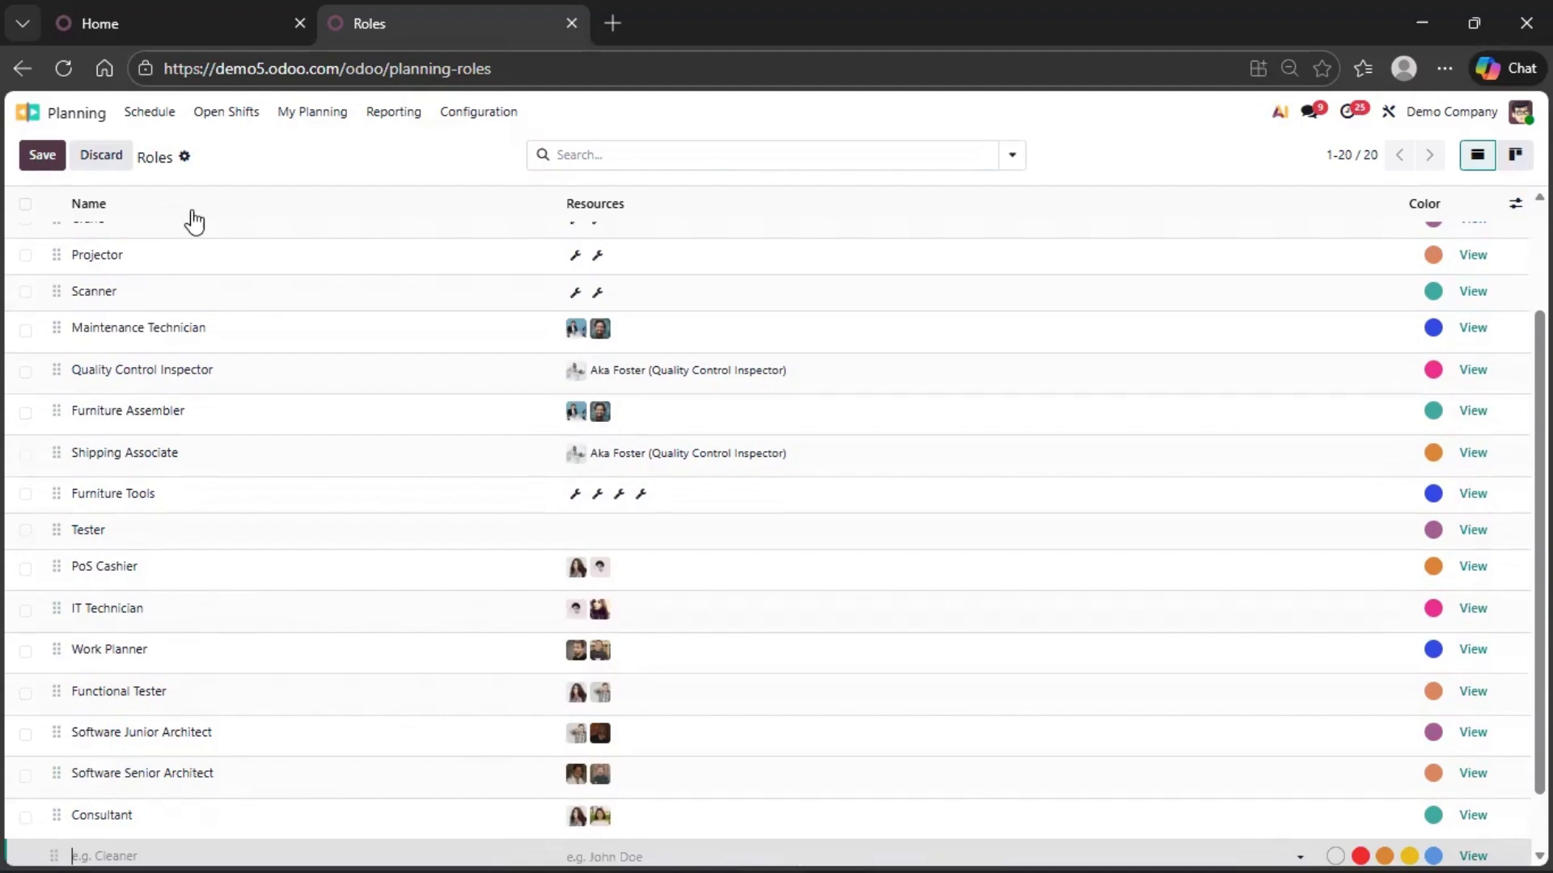
pyautogui.scroll(2, 458, 419)
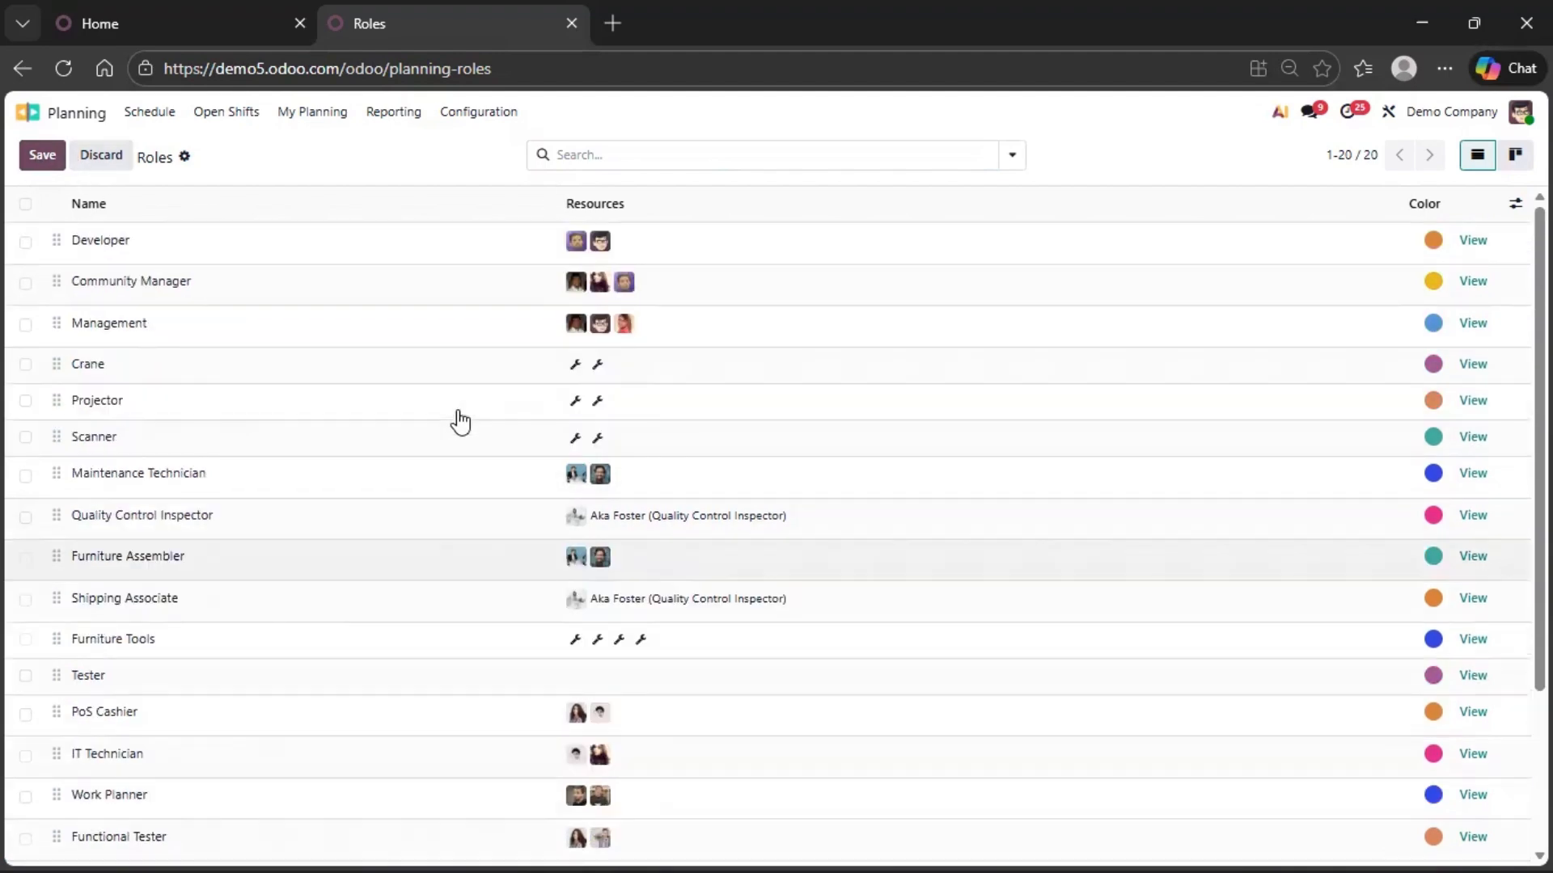
pyautogui.scroll(-3, 458, 419)
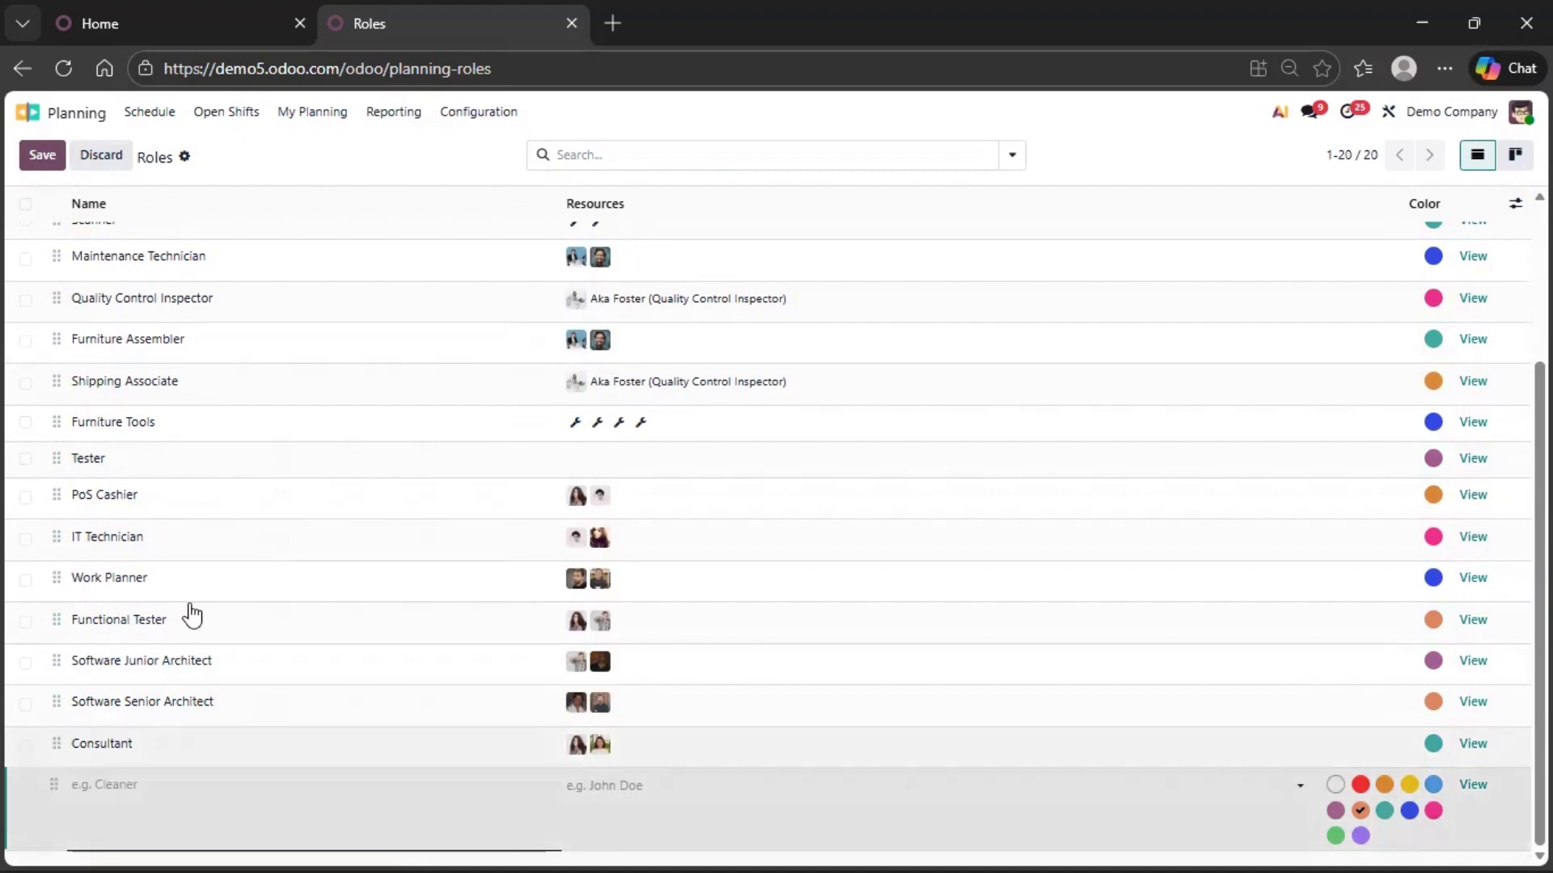
pyautogui.scroll(3, 191, 496)
pyautogui.scroll(-3, 191, 503)
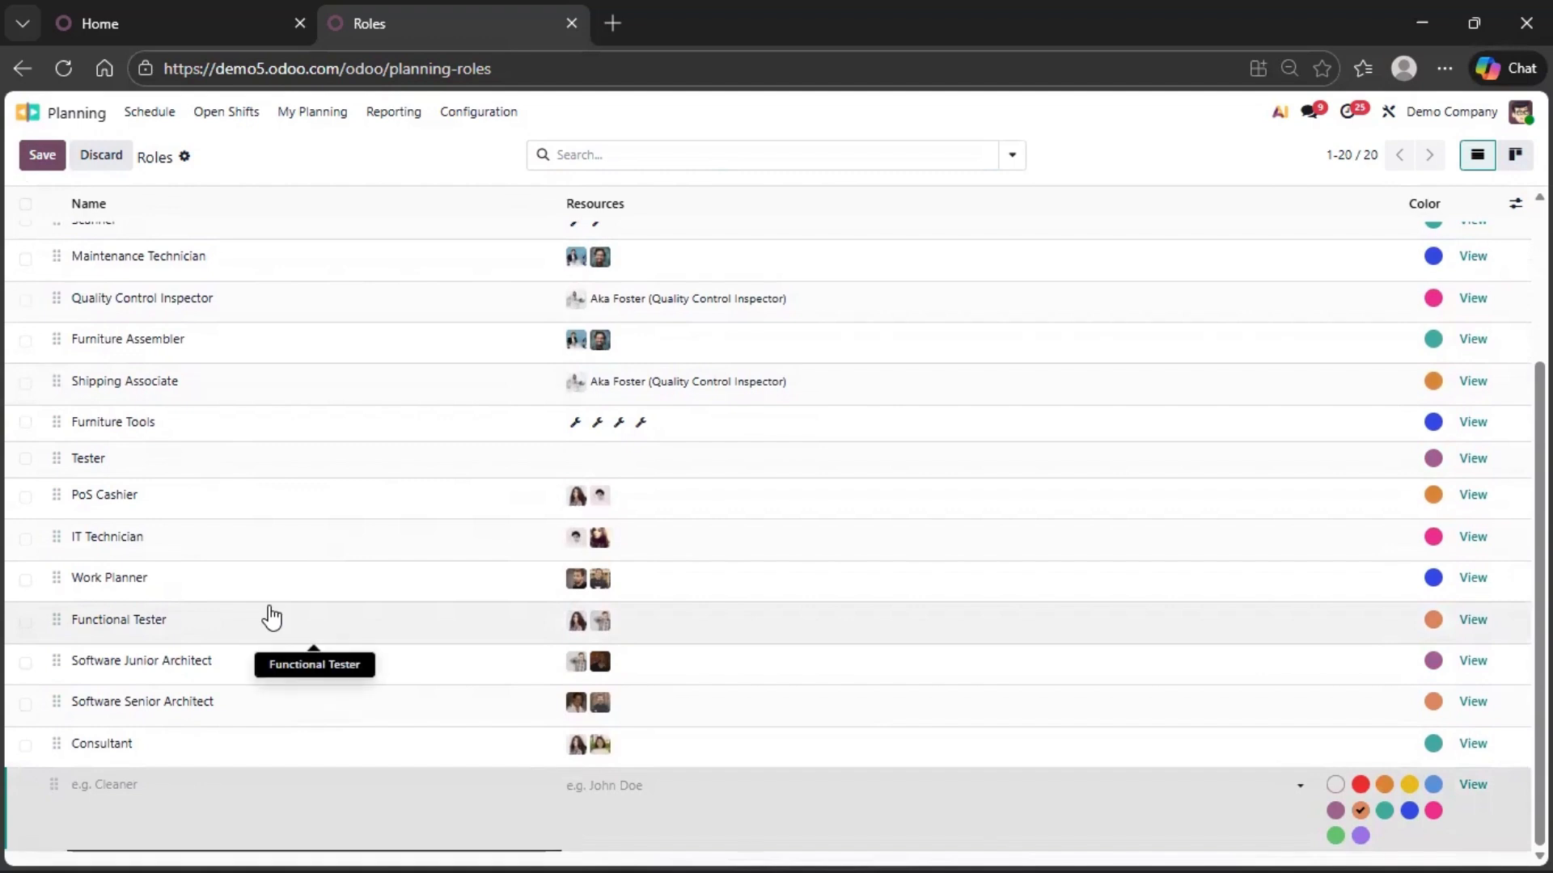
pyautogui.write('Delivery')
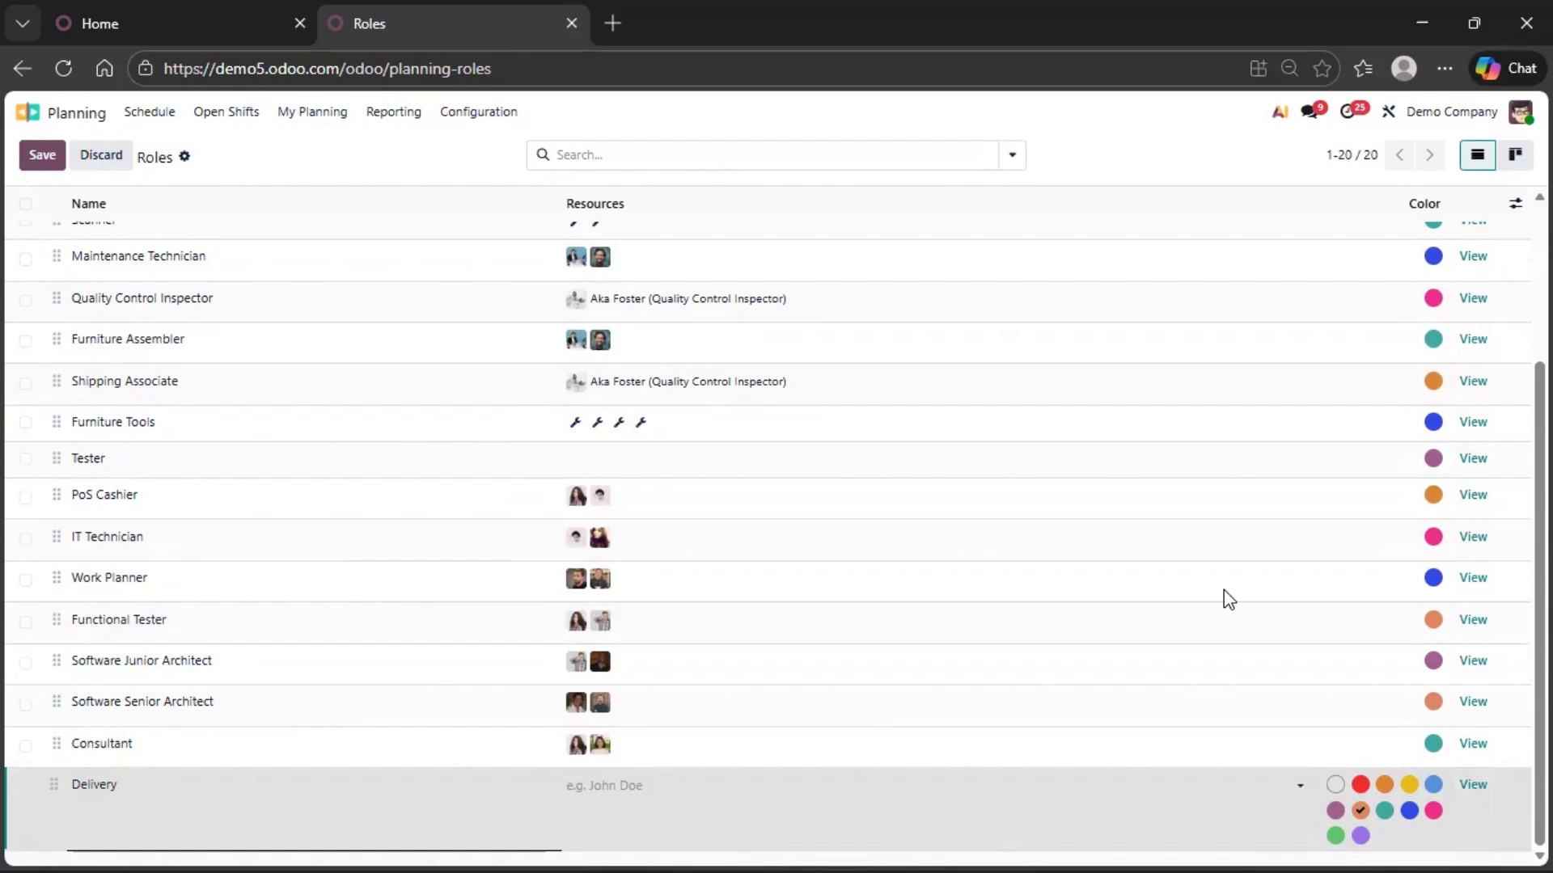
# Create a new resource with the employee's name for the Delivery role and save the role.
pyautogui.click(611, 785)
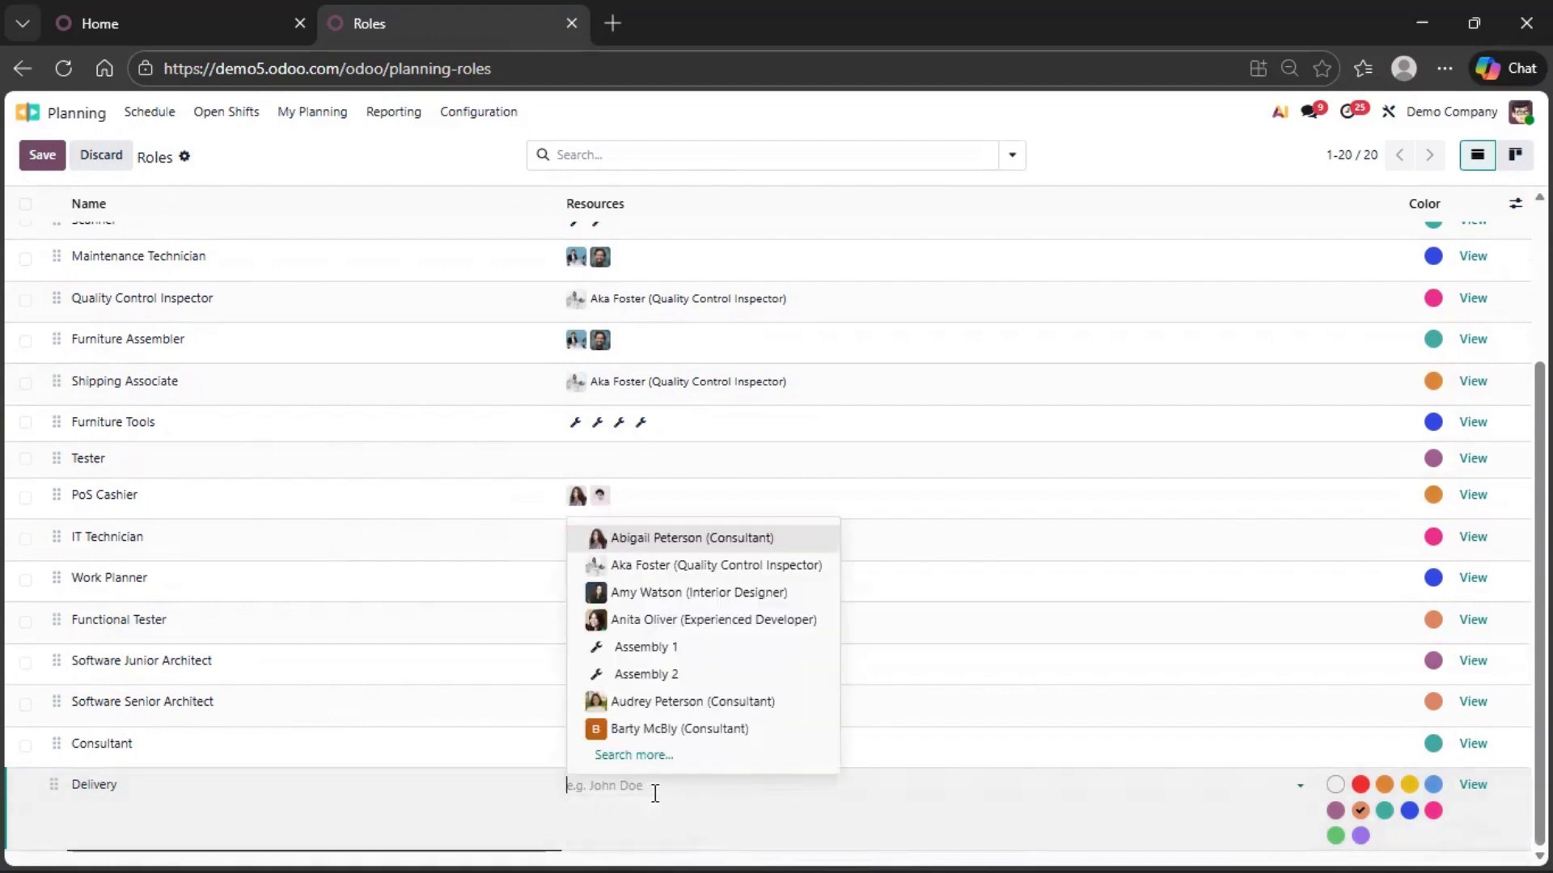
pyautogui.write('SRINIVASAGAN')
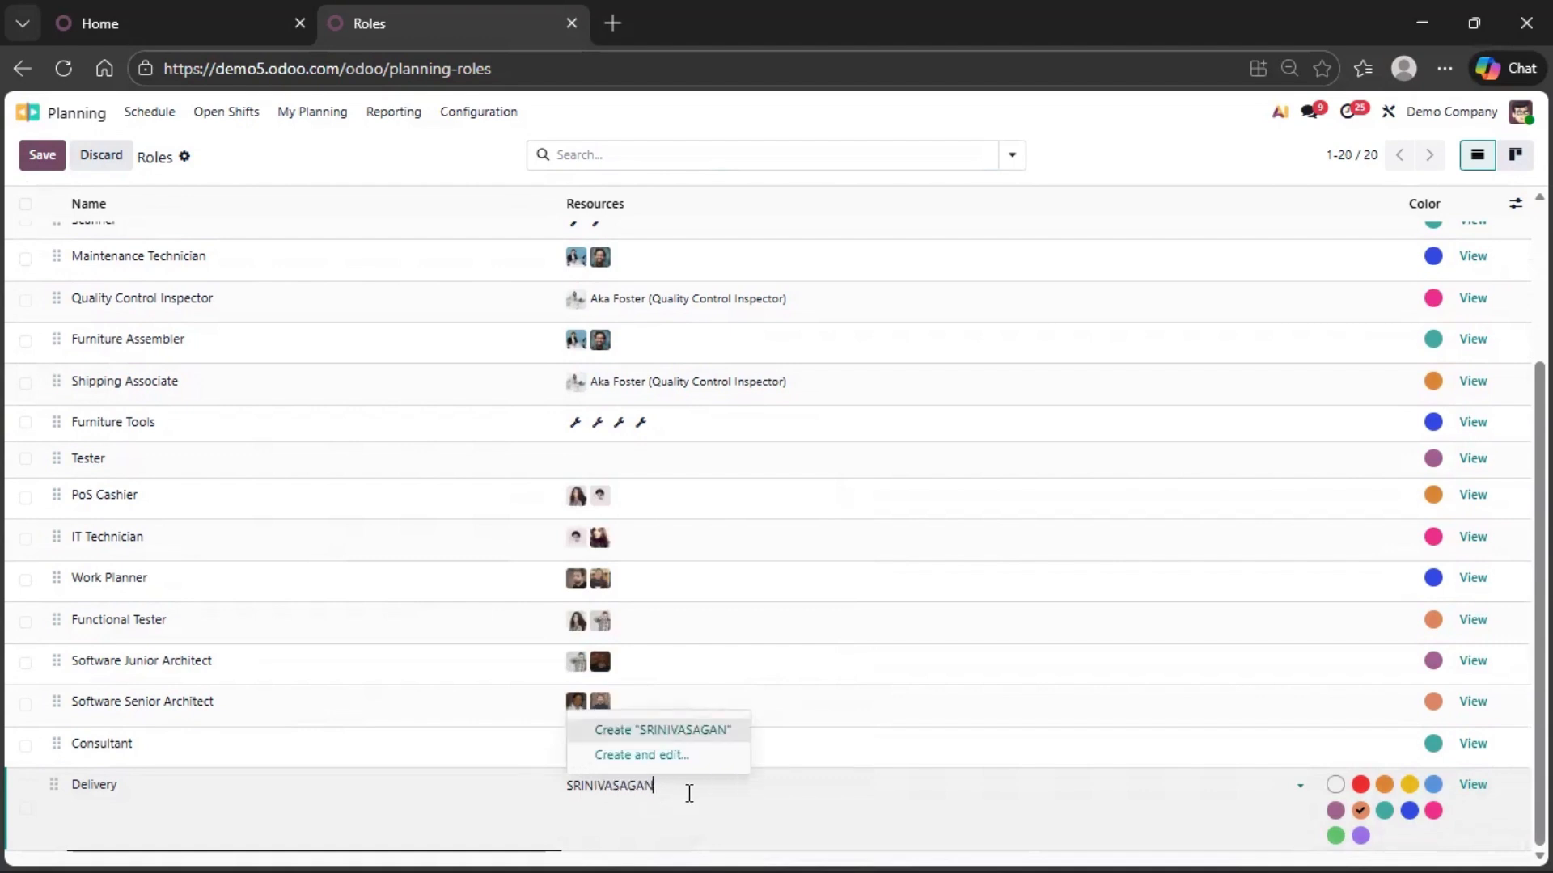
pyautogui.click(671, 732)
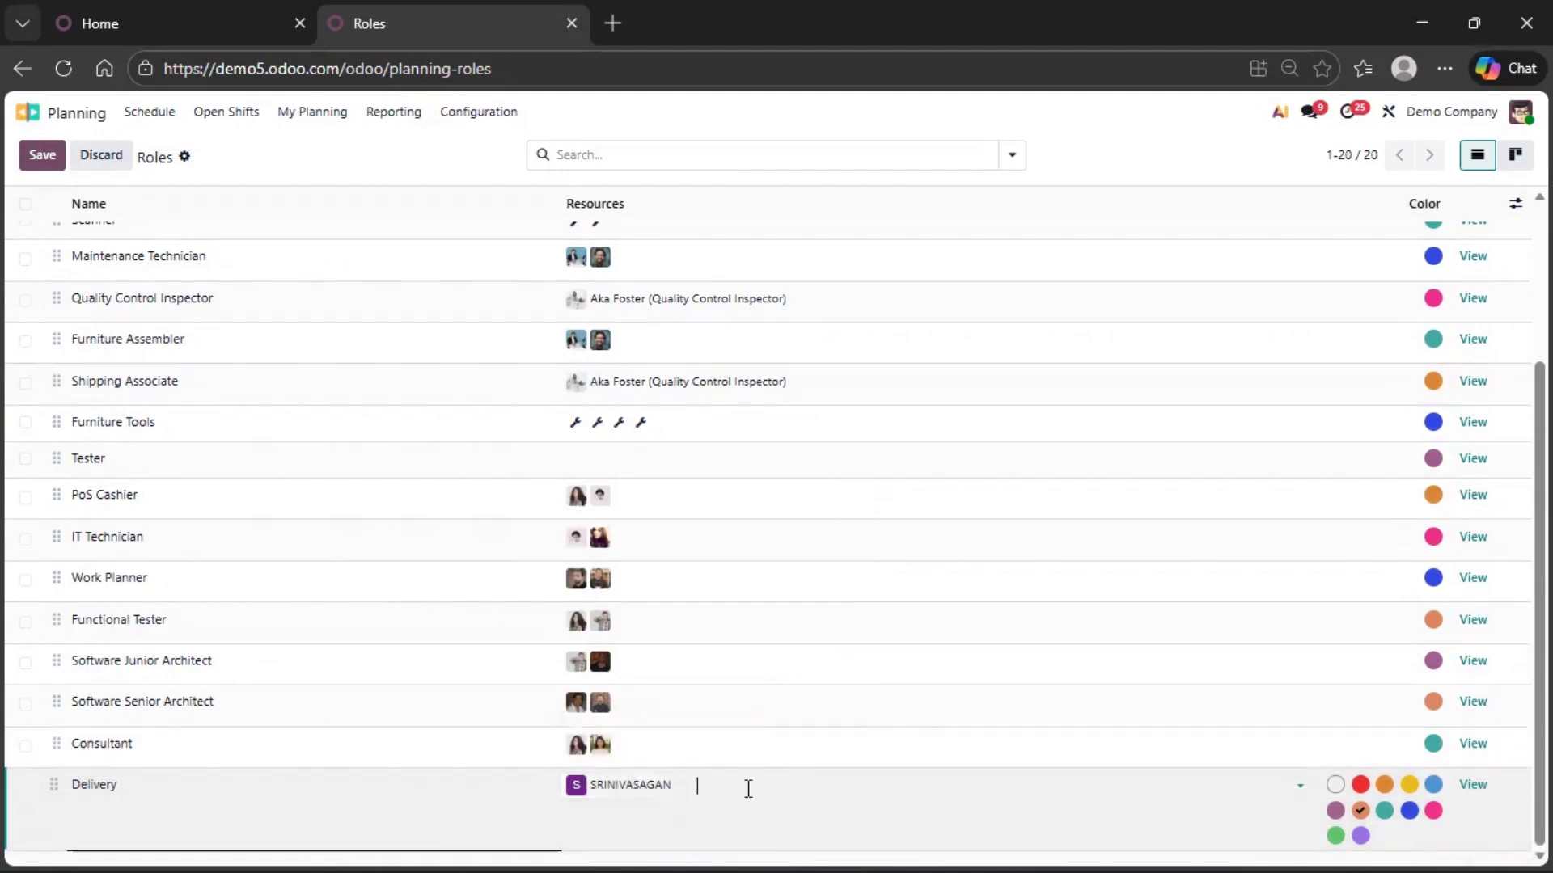
pyautogui.click(42, 154)
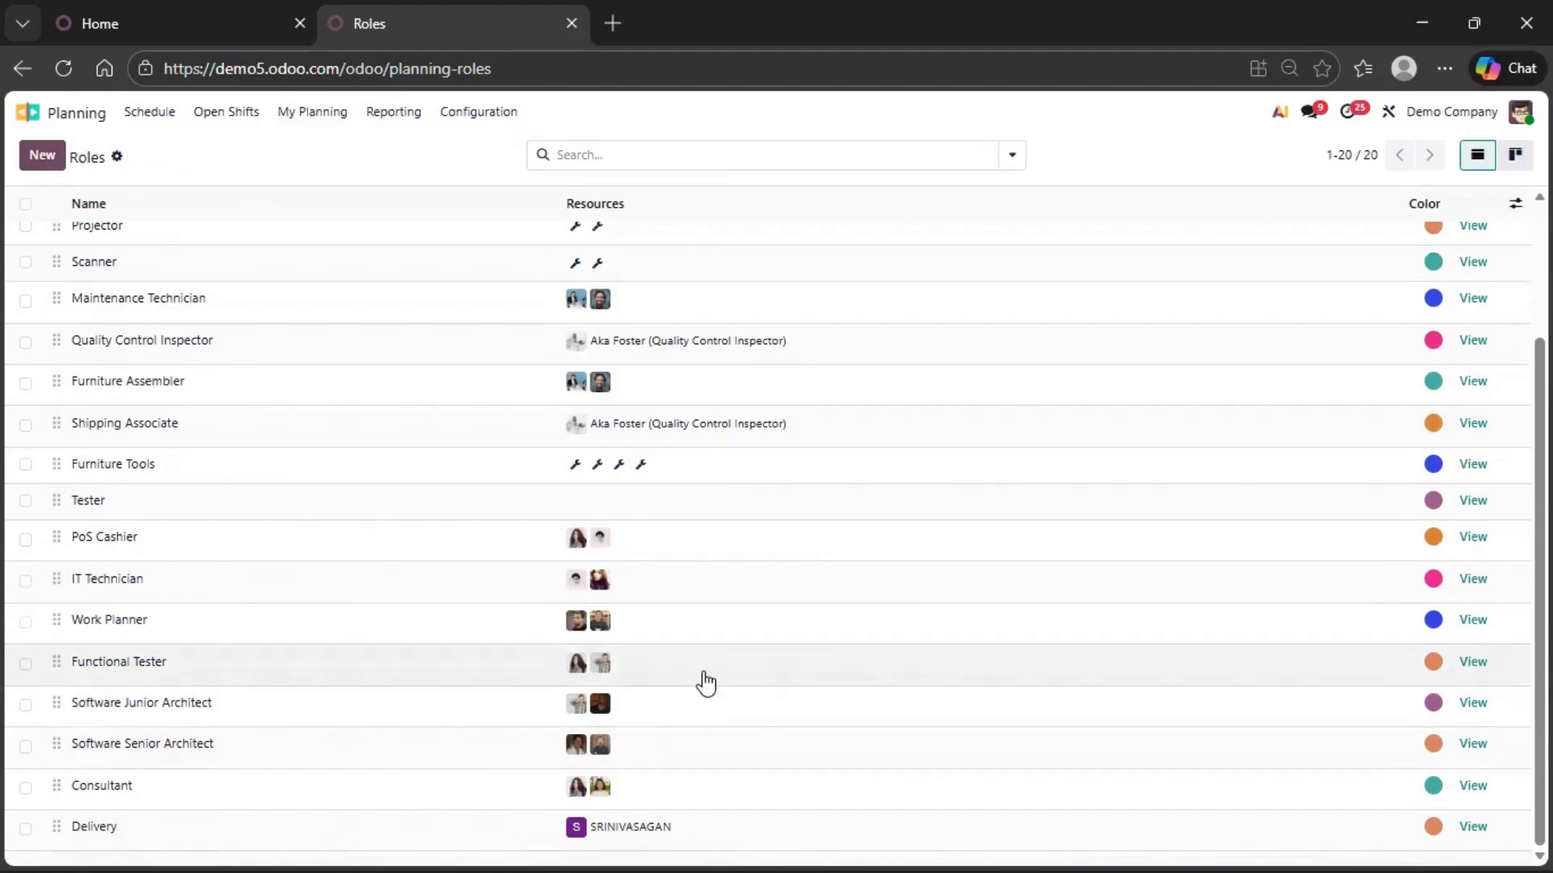
# Search the Planning employees for the newly created Delivery resource by name and open that employee record.
pyautogui.click(489, 117)
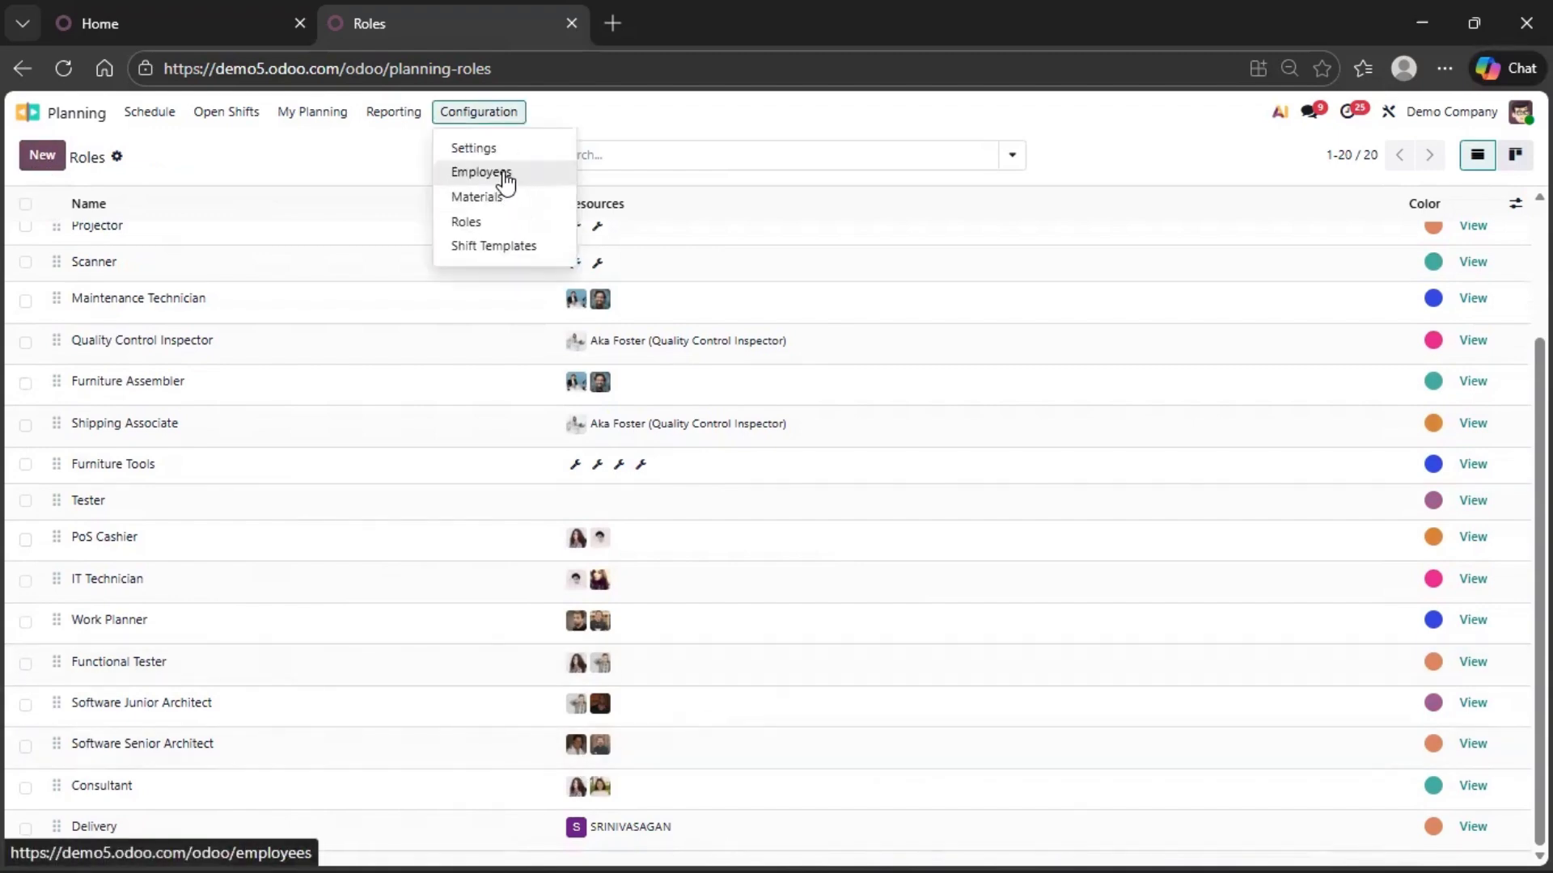
pyautogui.click(504, 174)
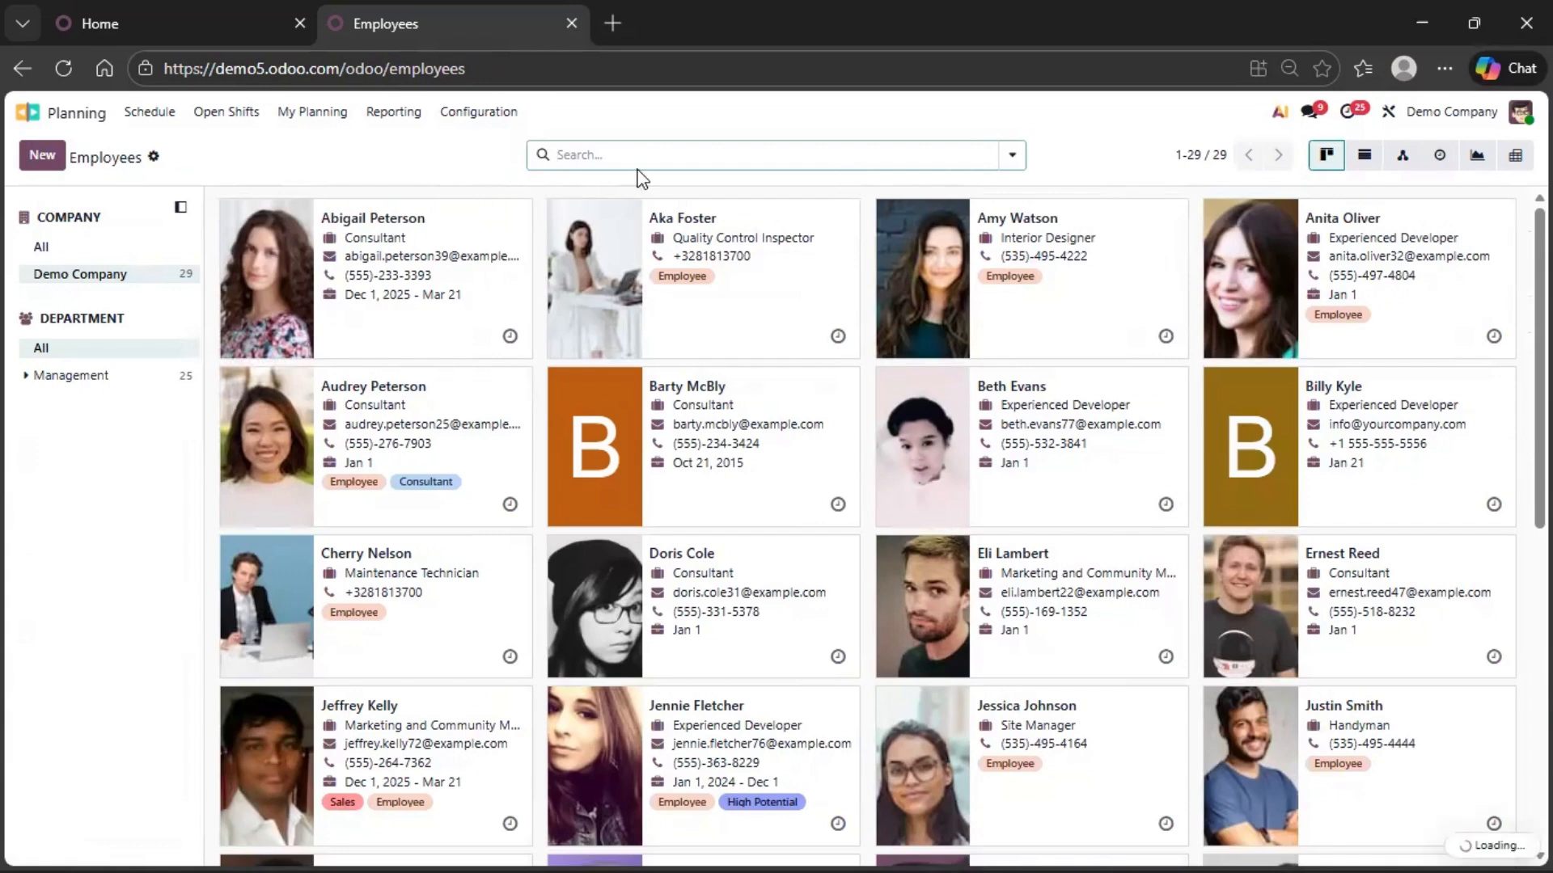
pyautogui.write('SRINI')
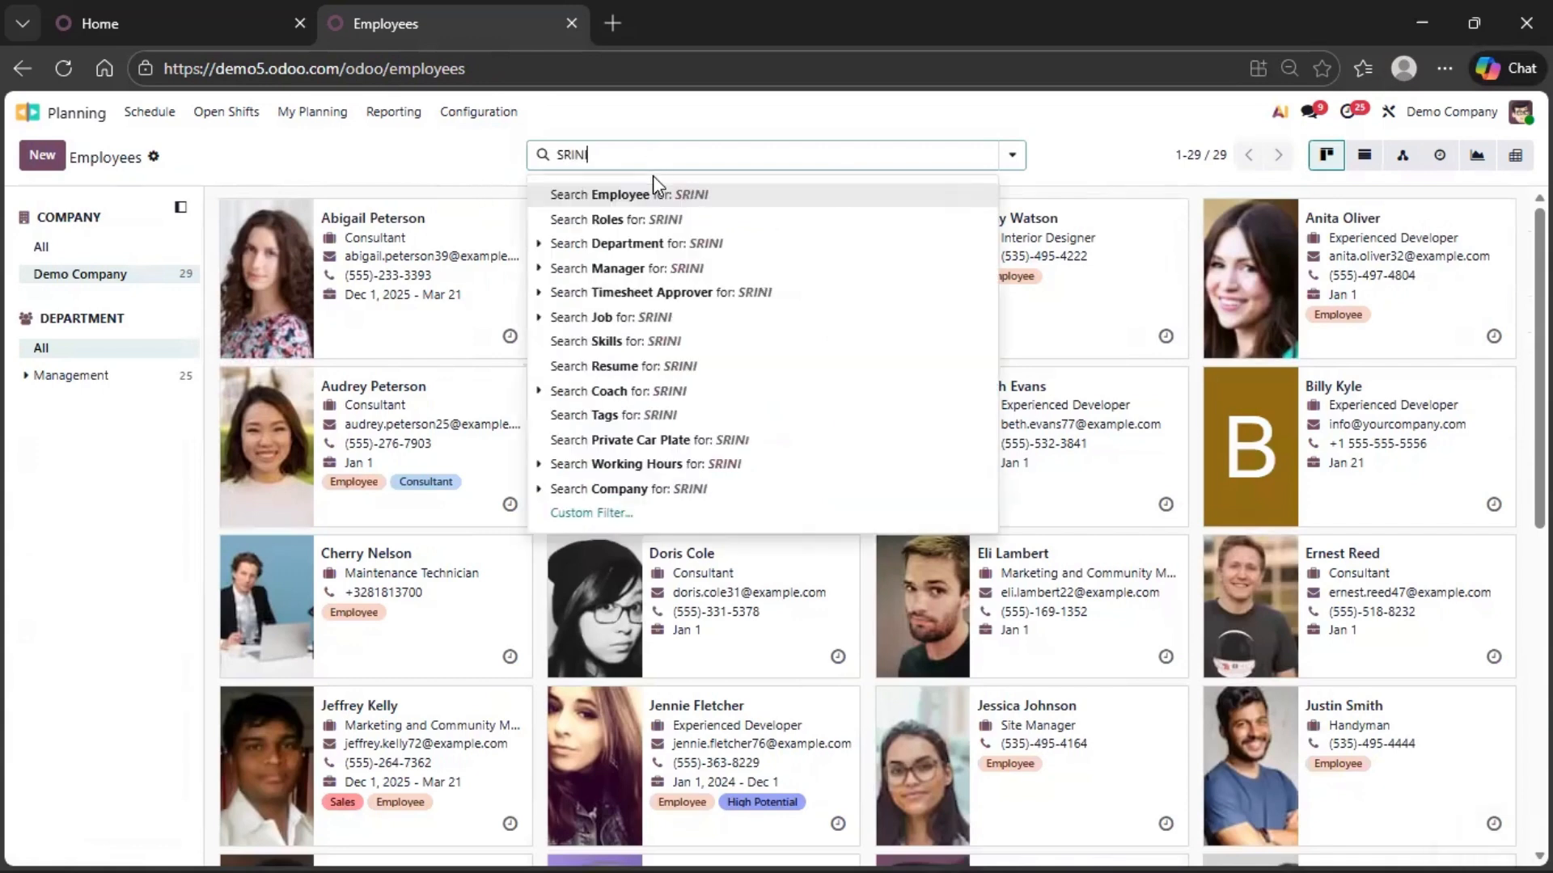
pyautogui.press('Return')
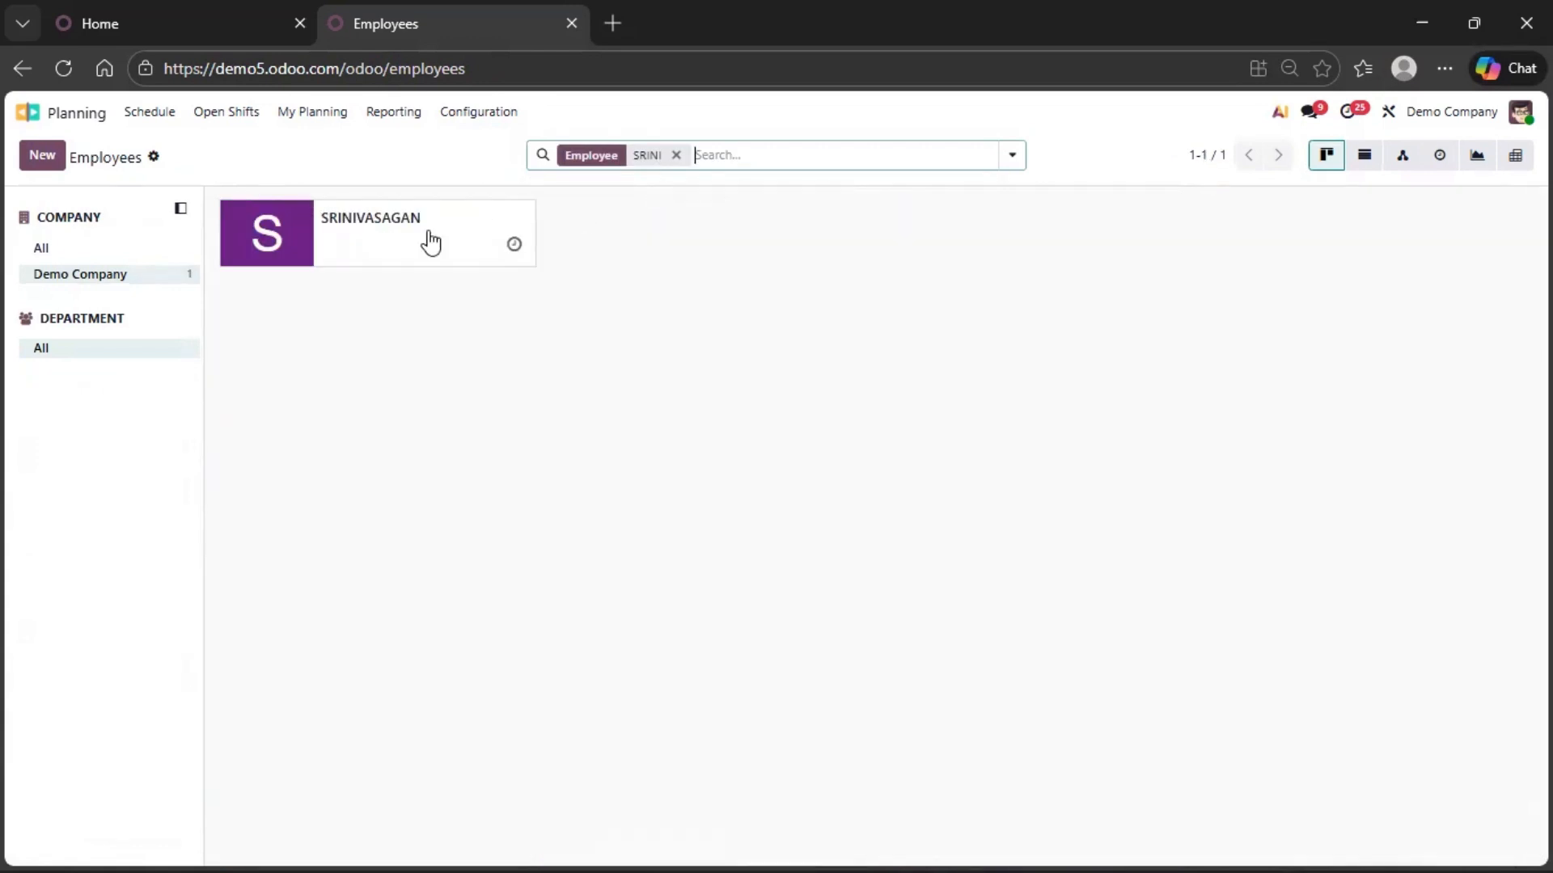
pyautogui.click(429, 241)
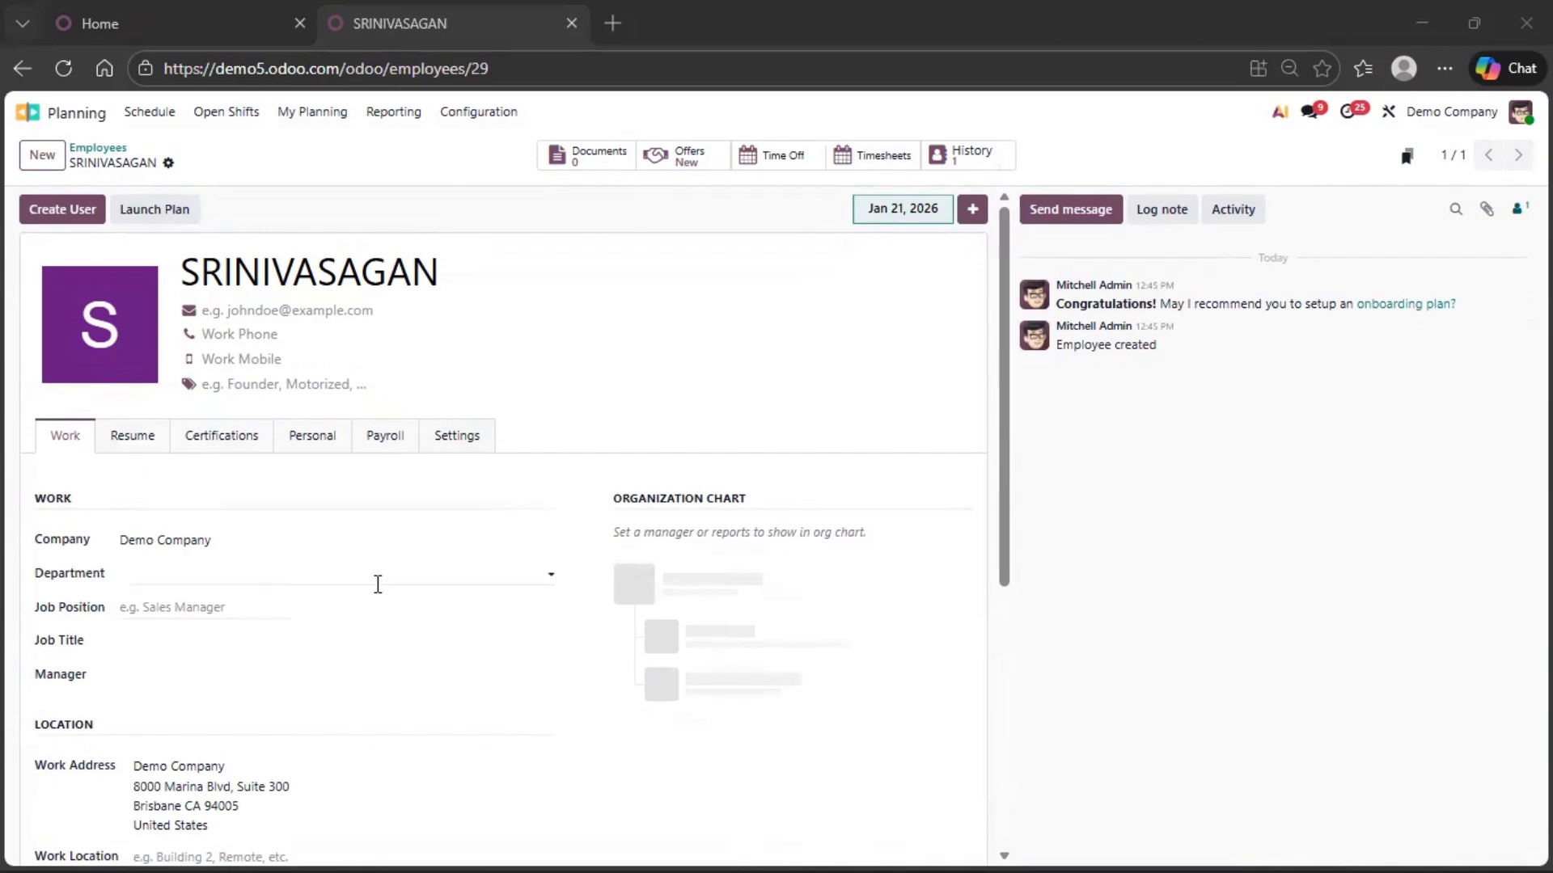
# Open the employee's settings and bring up the planning roles.
pyautogui.scroll(-4, 378, 583)
pyautogui.scroll(4, 378, 584)
pyautogui.click(446, 455)
pyautogui.scroll(-1, 340, 544)
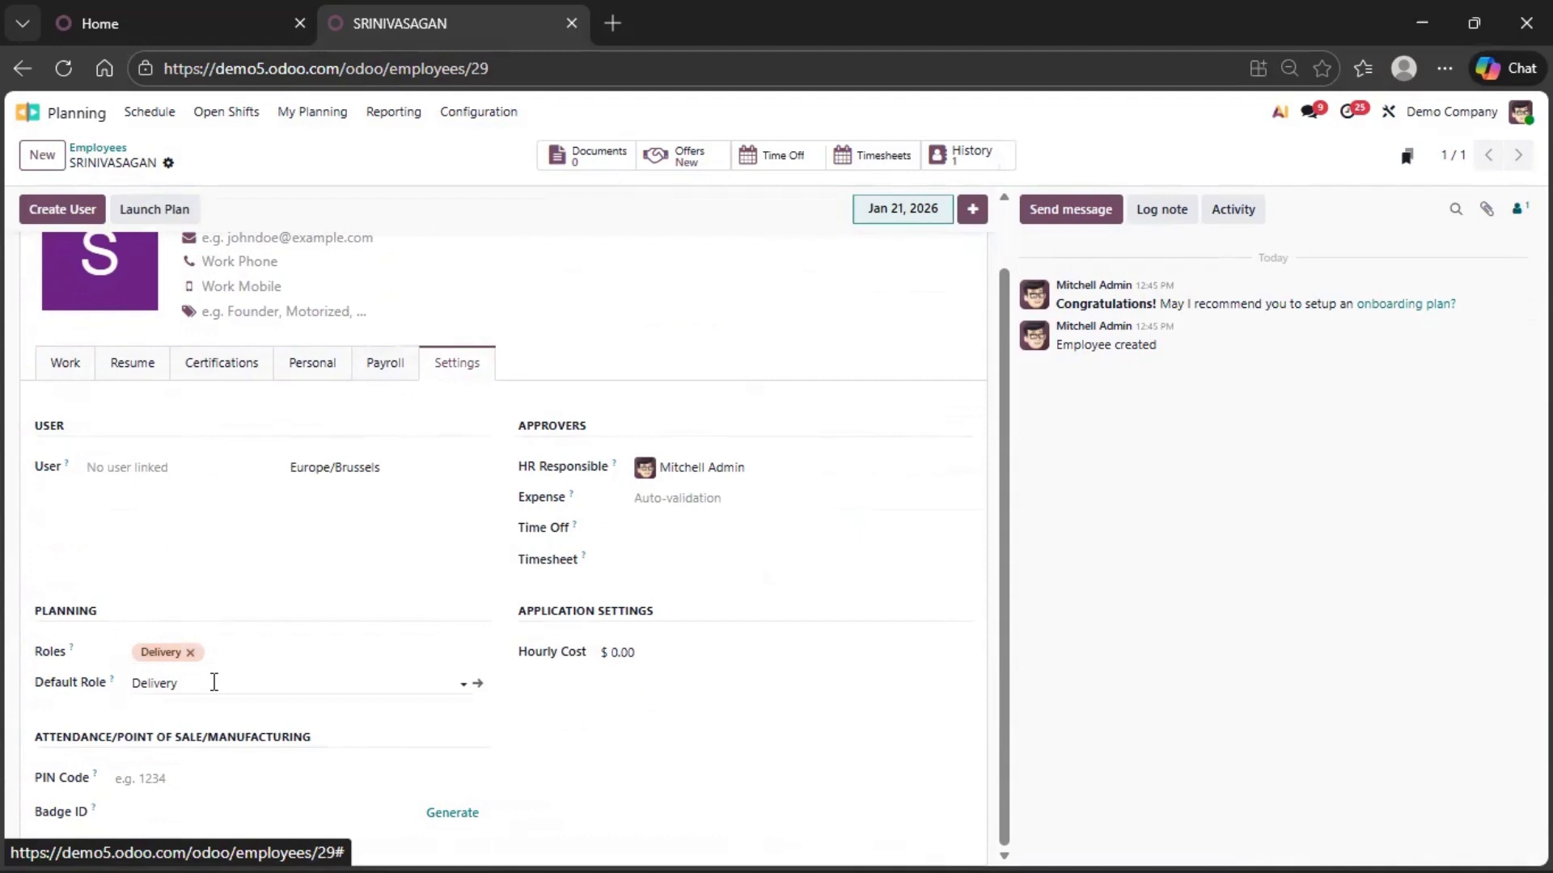
# Add the Management role to the employee's planning roles from the full roles list.
pyautogui.click(224, 652)
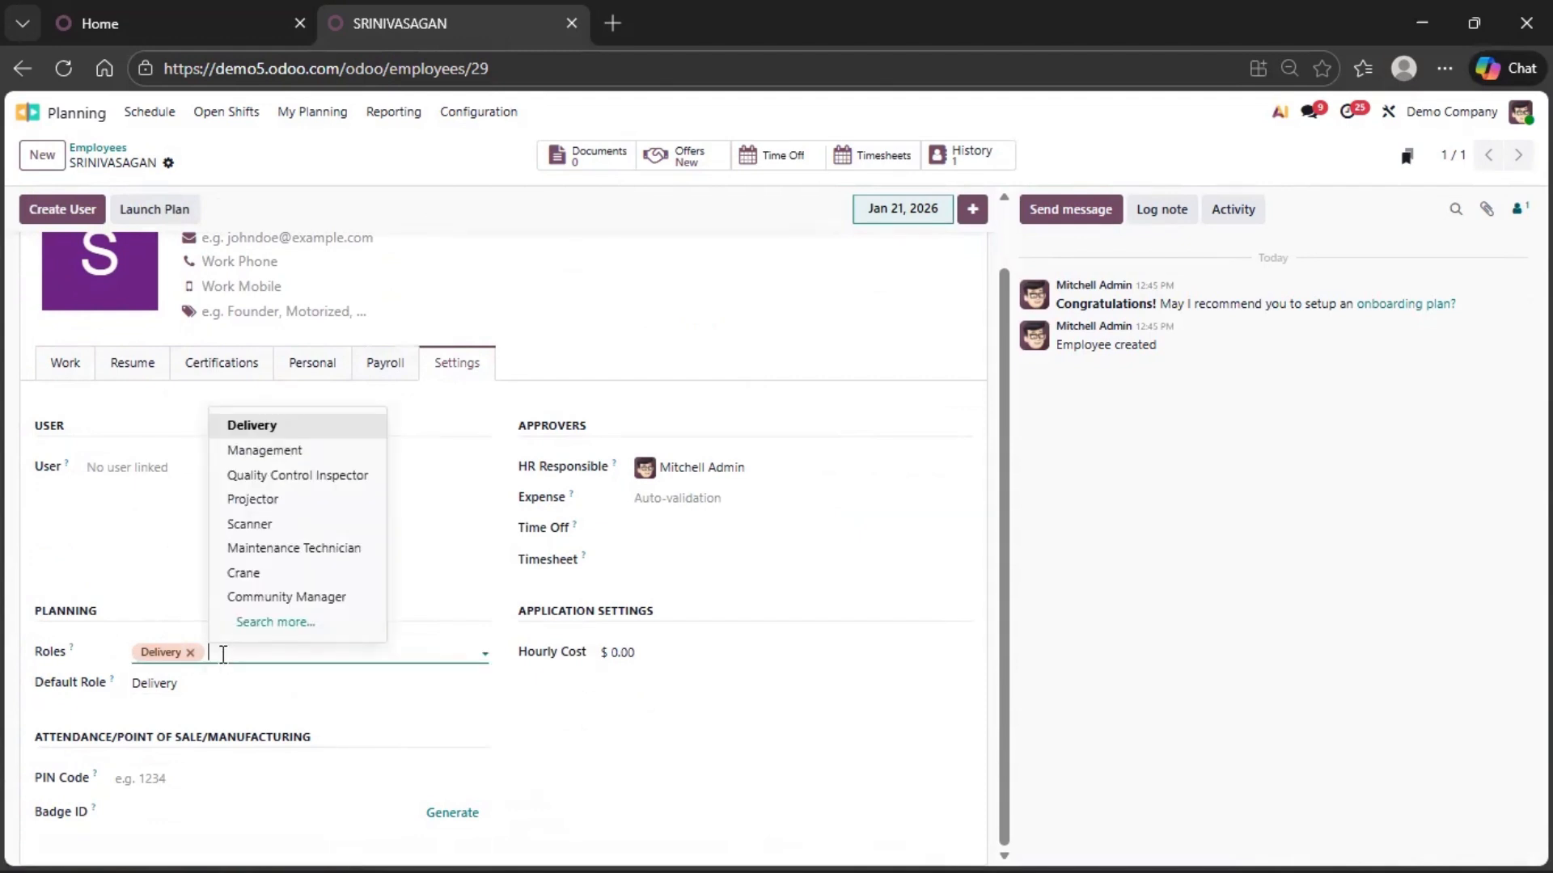
pyautogui.click(256, 624)
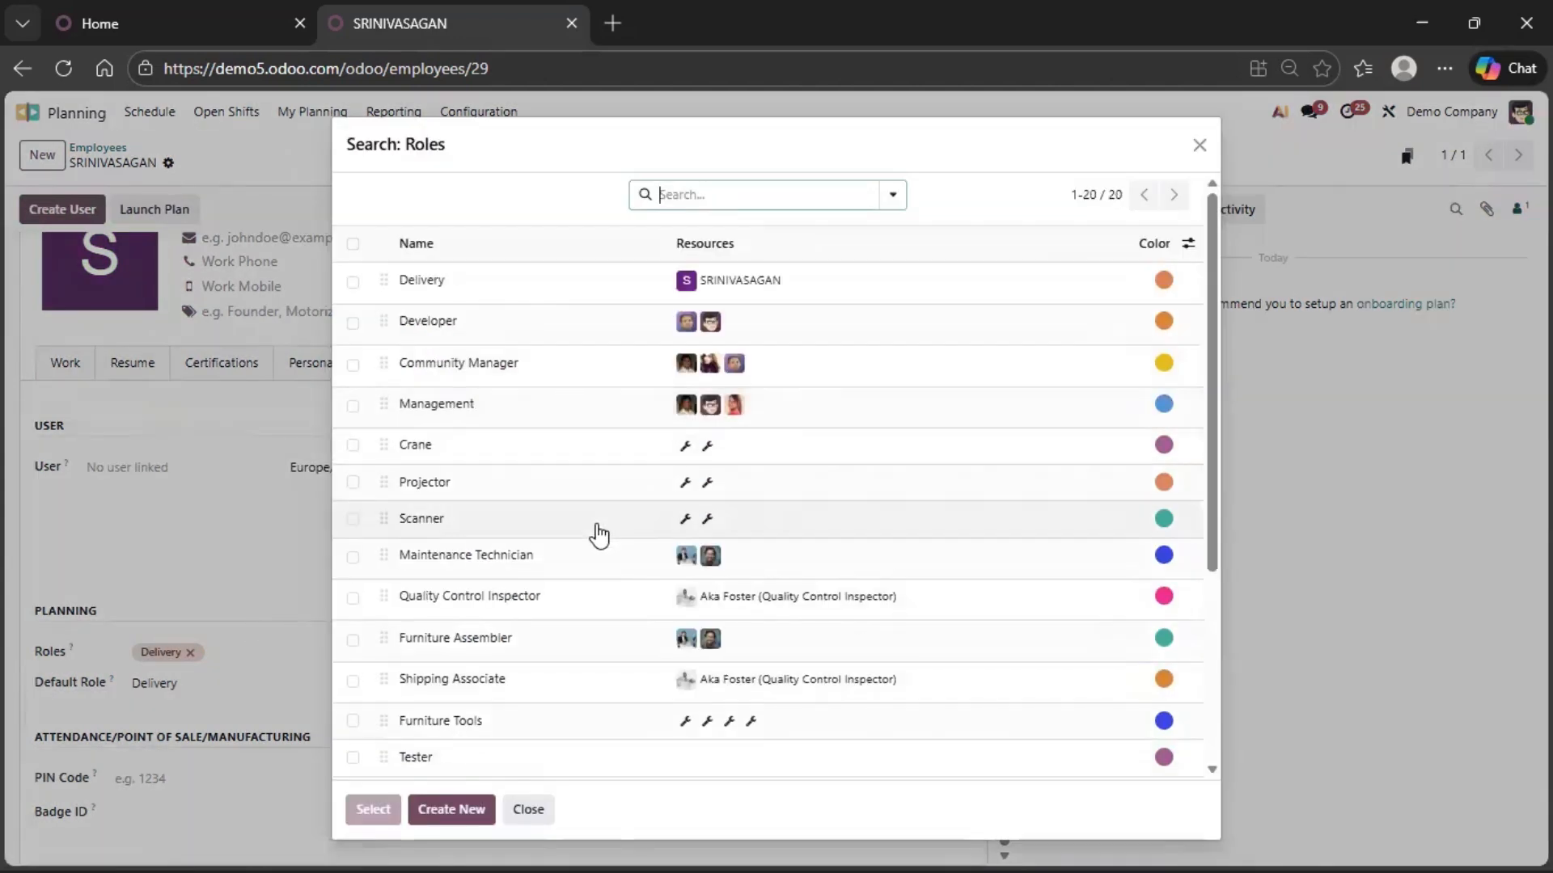
pyautogui.scroll(-3, 596, 536)
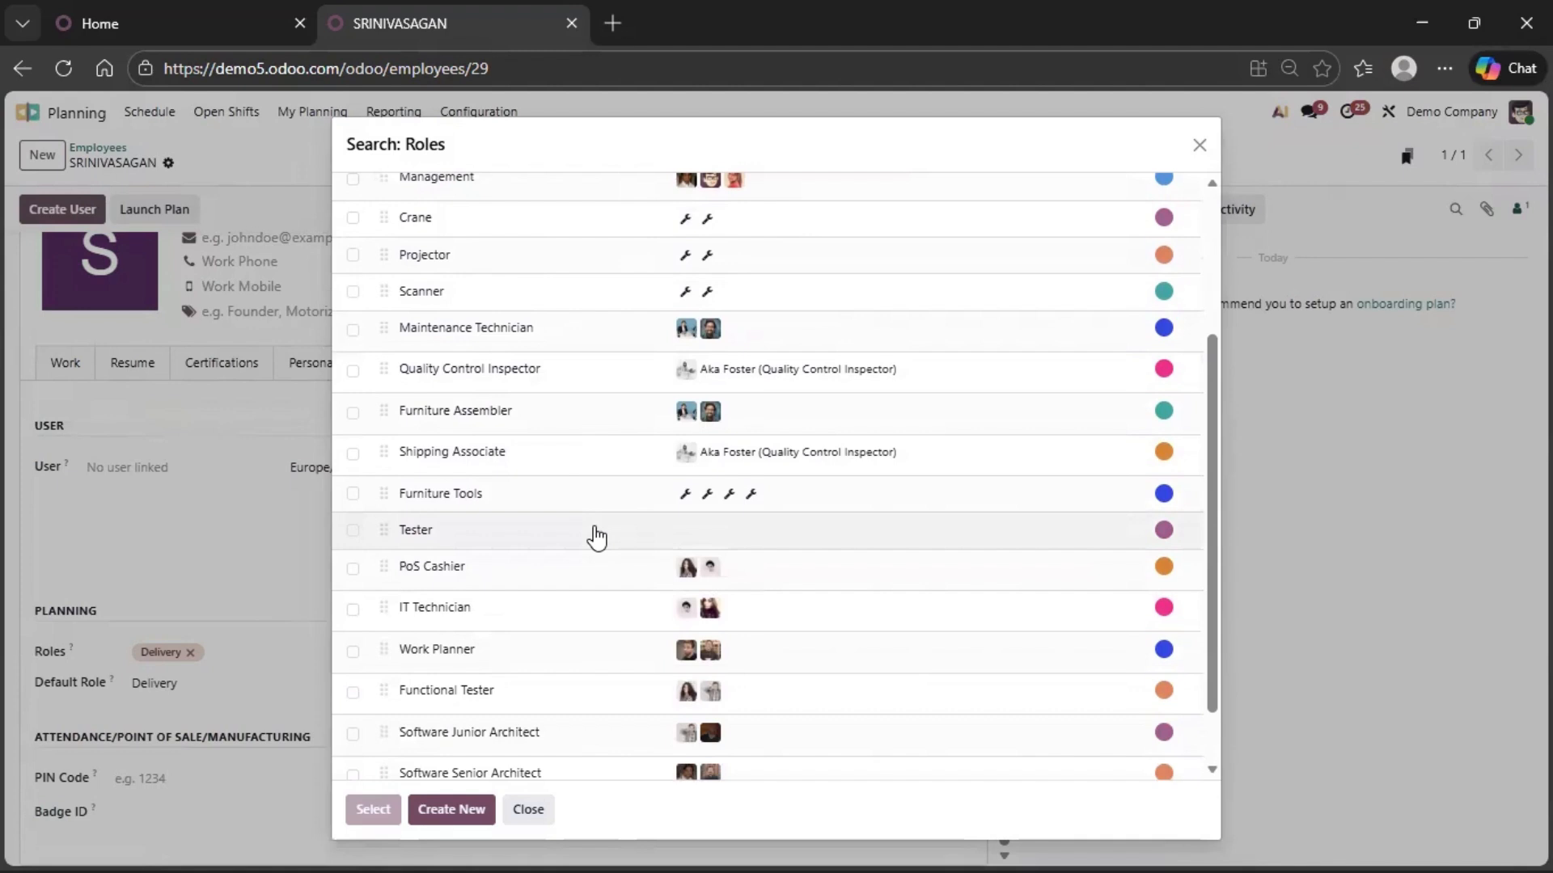
pyautogui.scroll(-1, 596, 535)
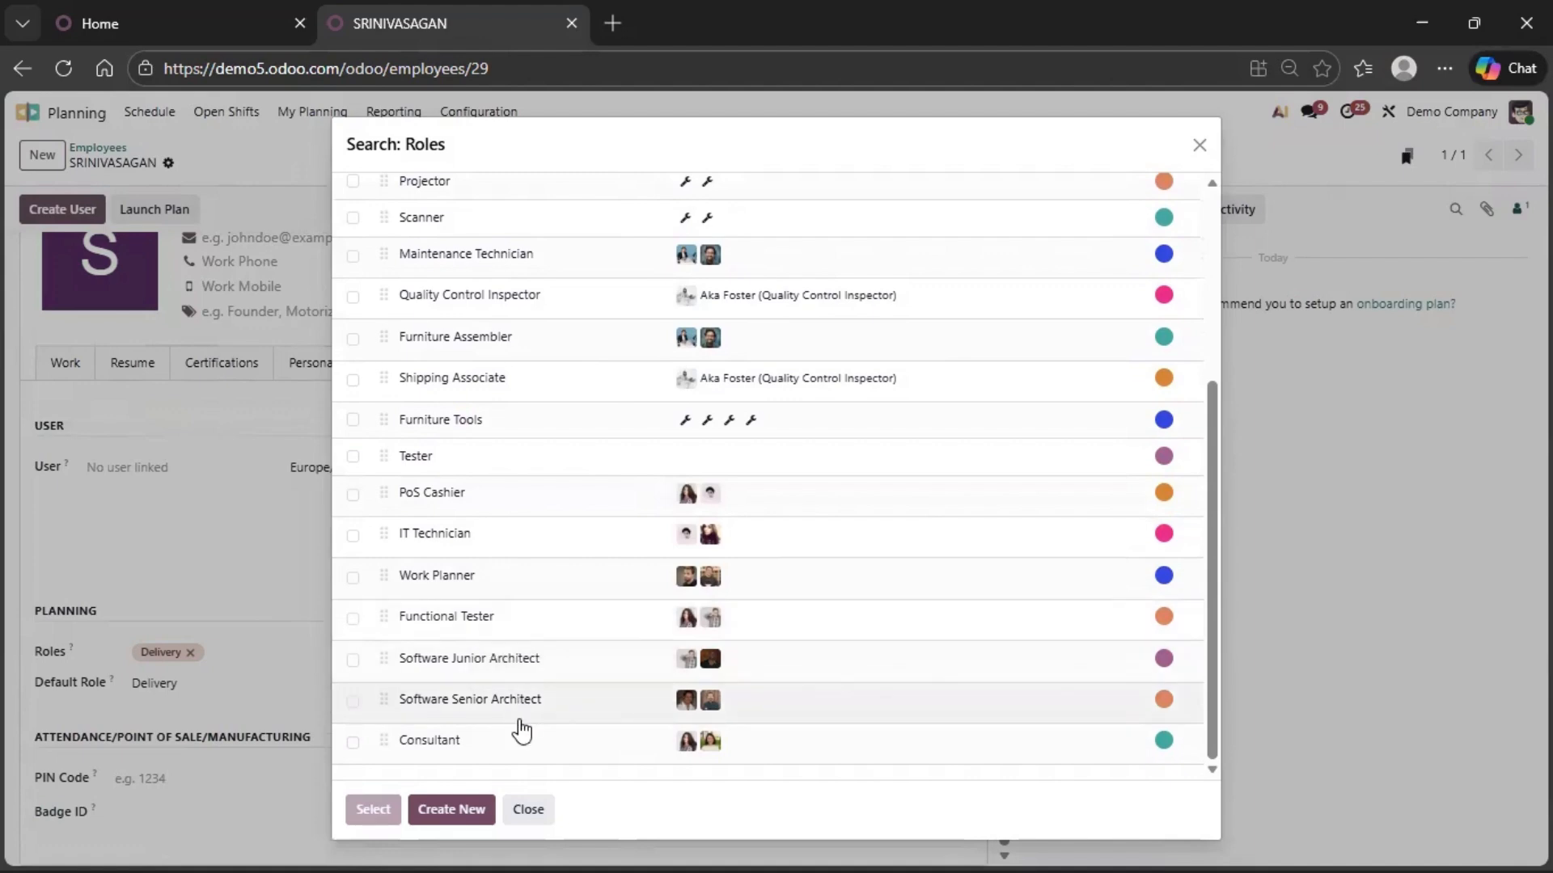
pyautogui.scroll(4, 529, 647)
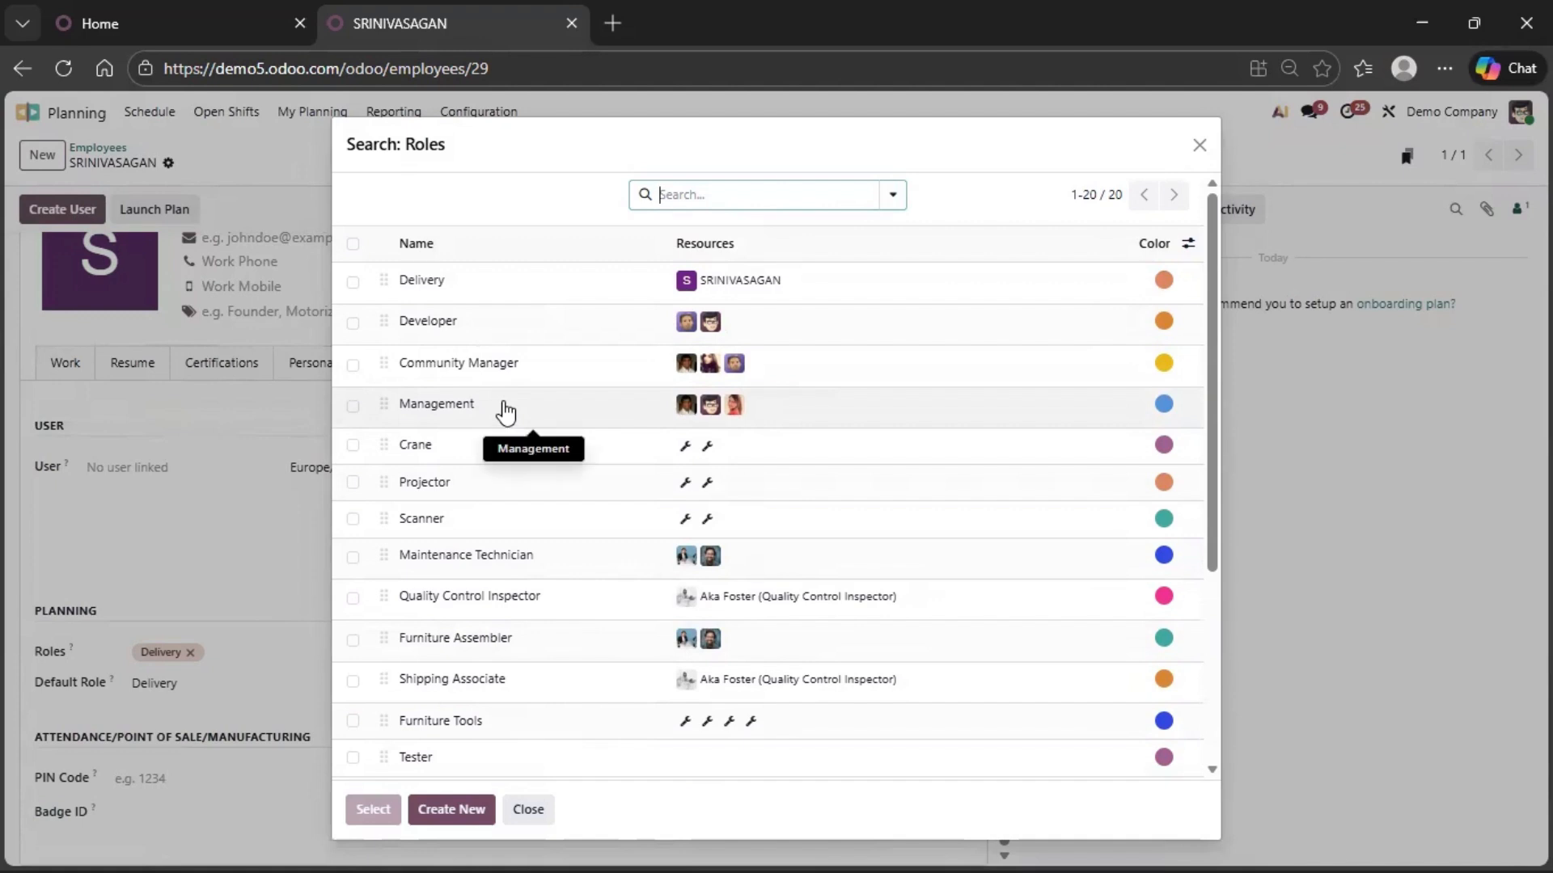
pyautogui.click(503, 410)
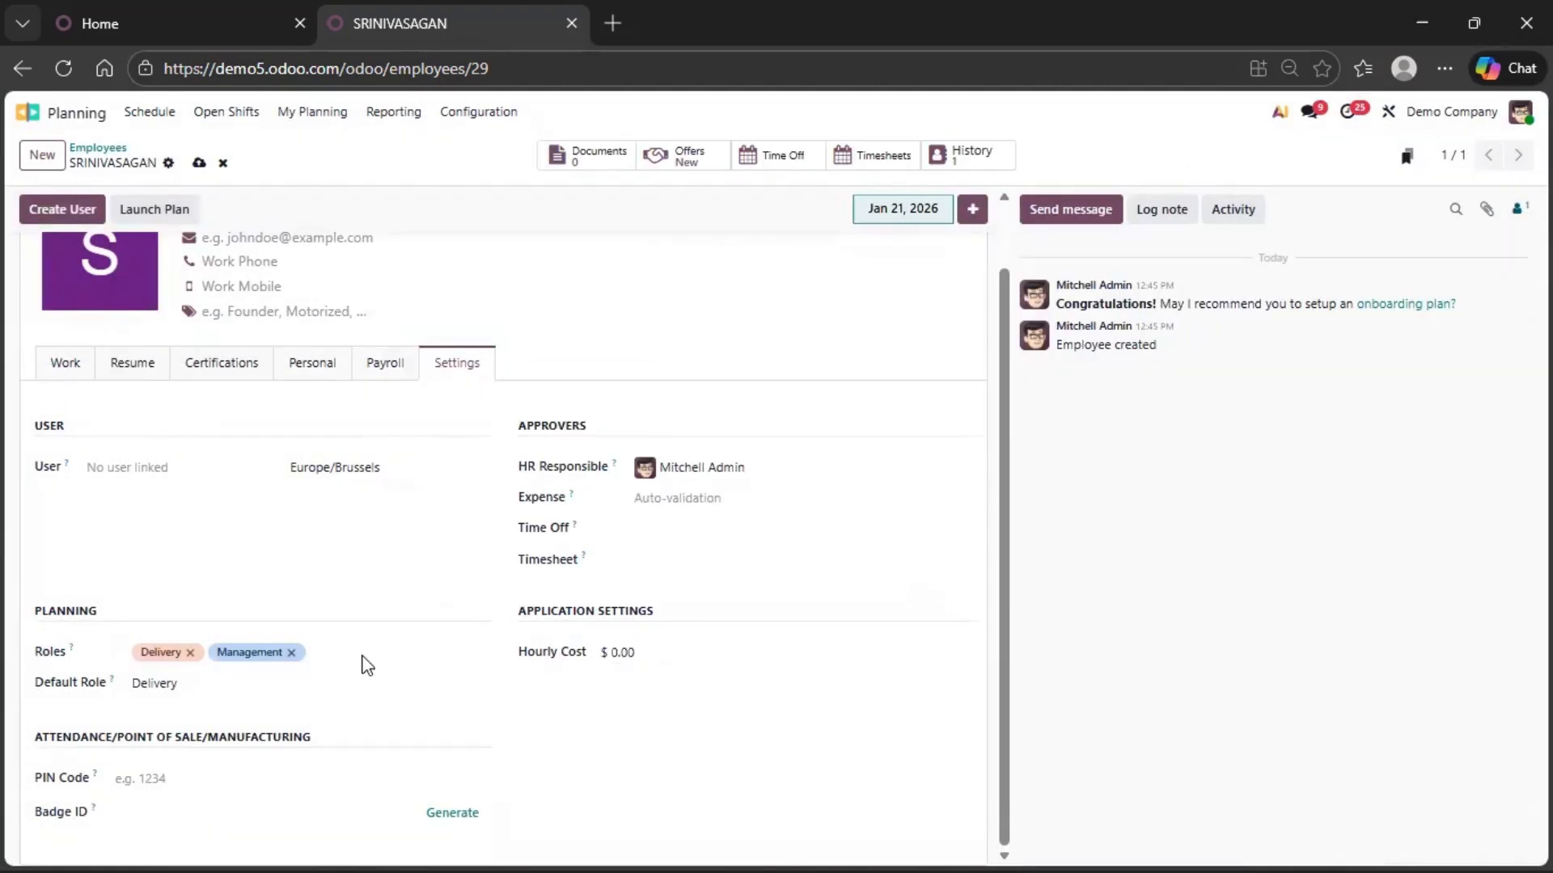
# Add the Shipping Associate and Furniture Assembler roles to the employee's planning roles.
pyautogui.click(364, 652)
pyautogui.click(401, 622)
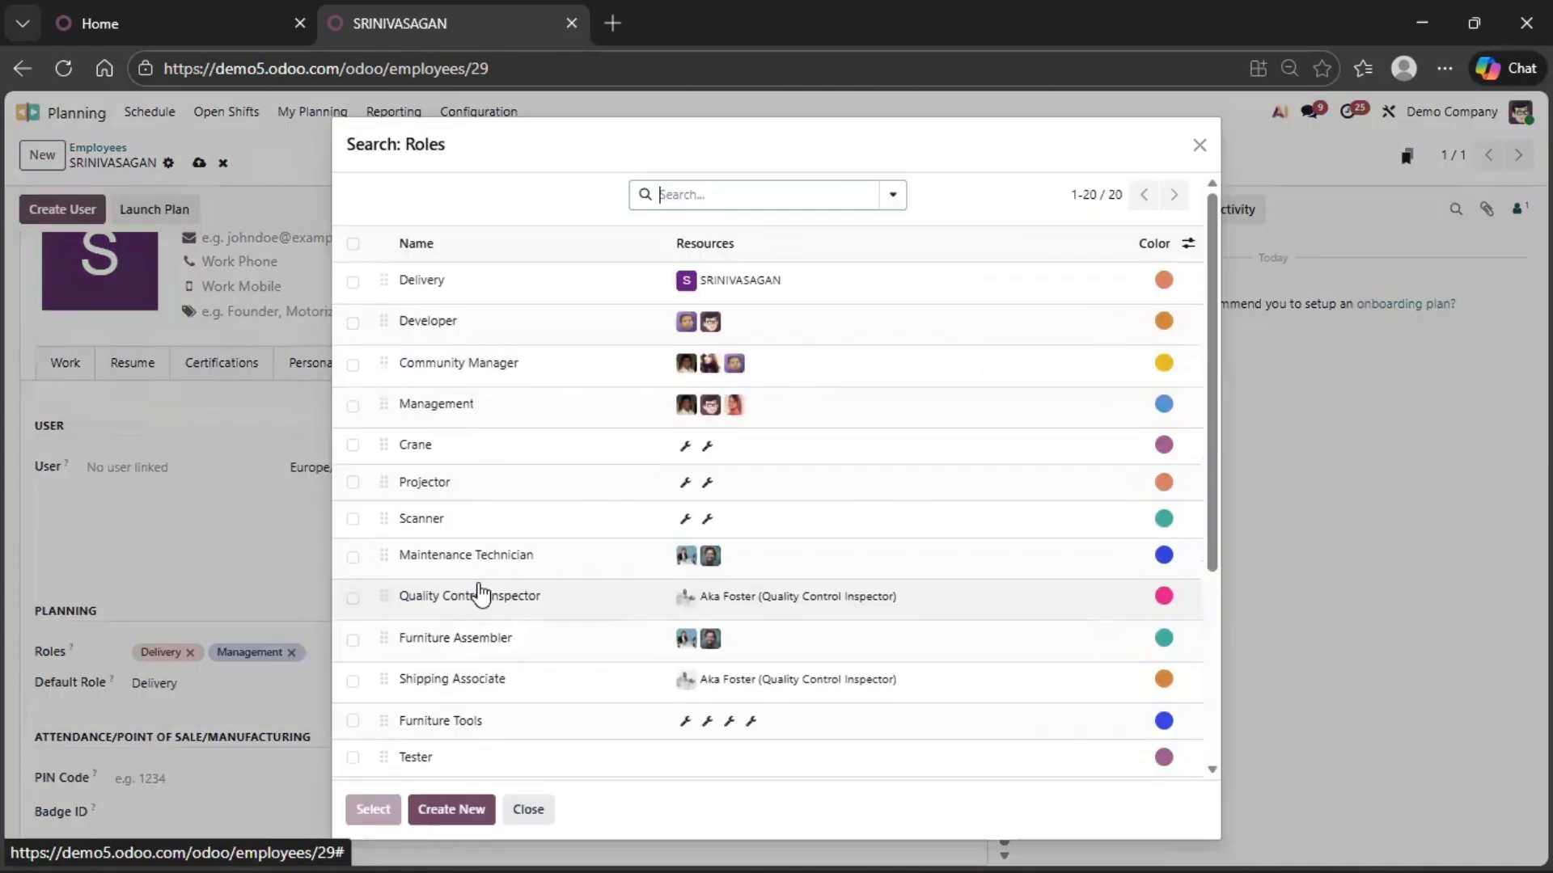
pyautogui.scroll(-2, 534, 612)
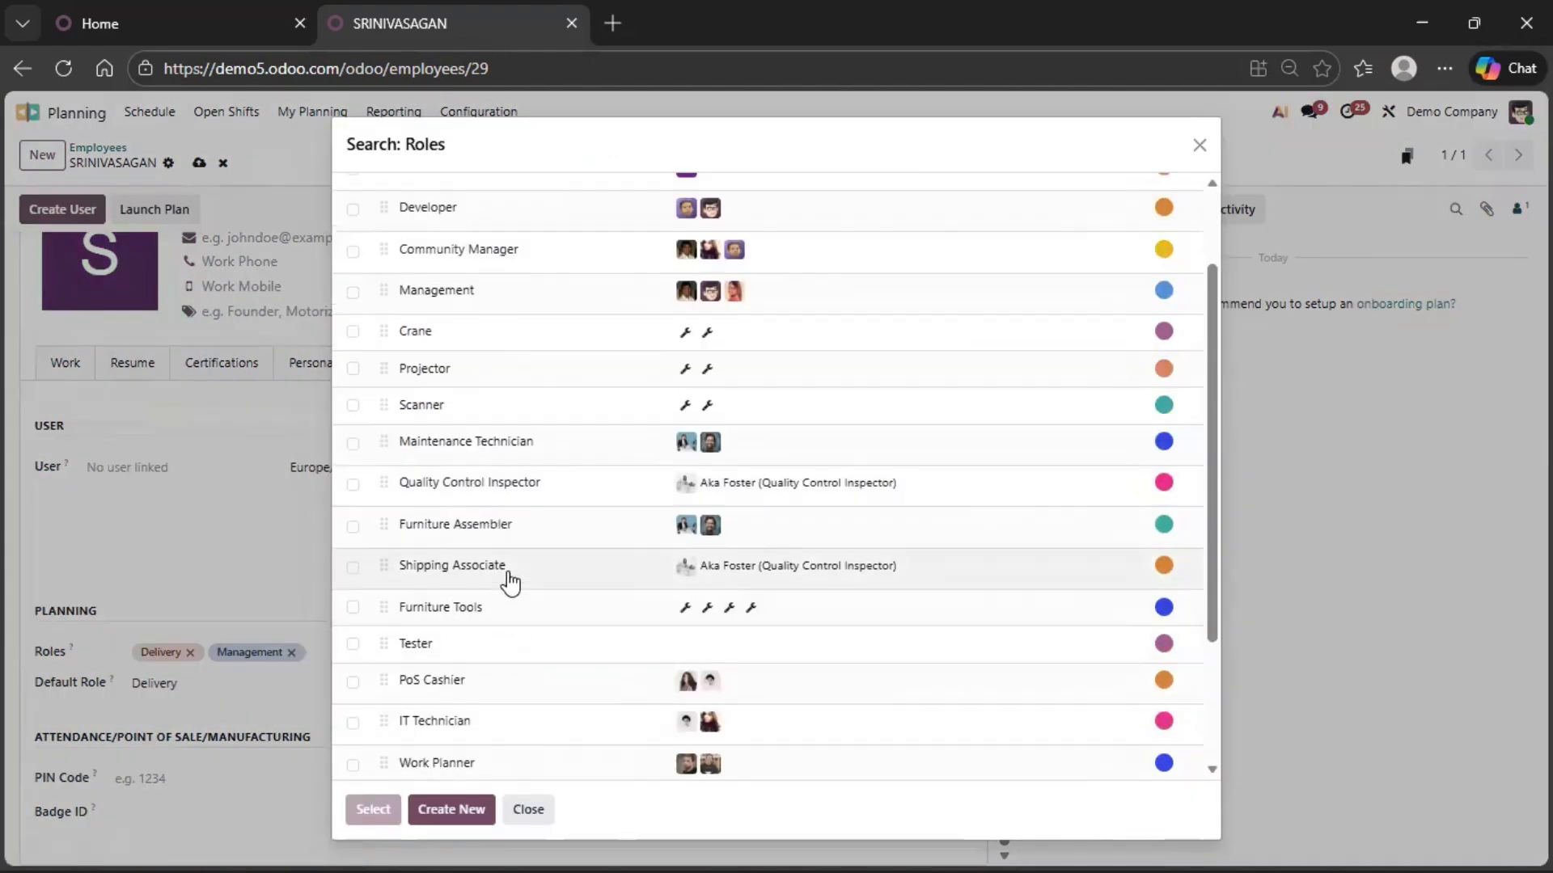
pyautogui.click(508, 569)
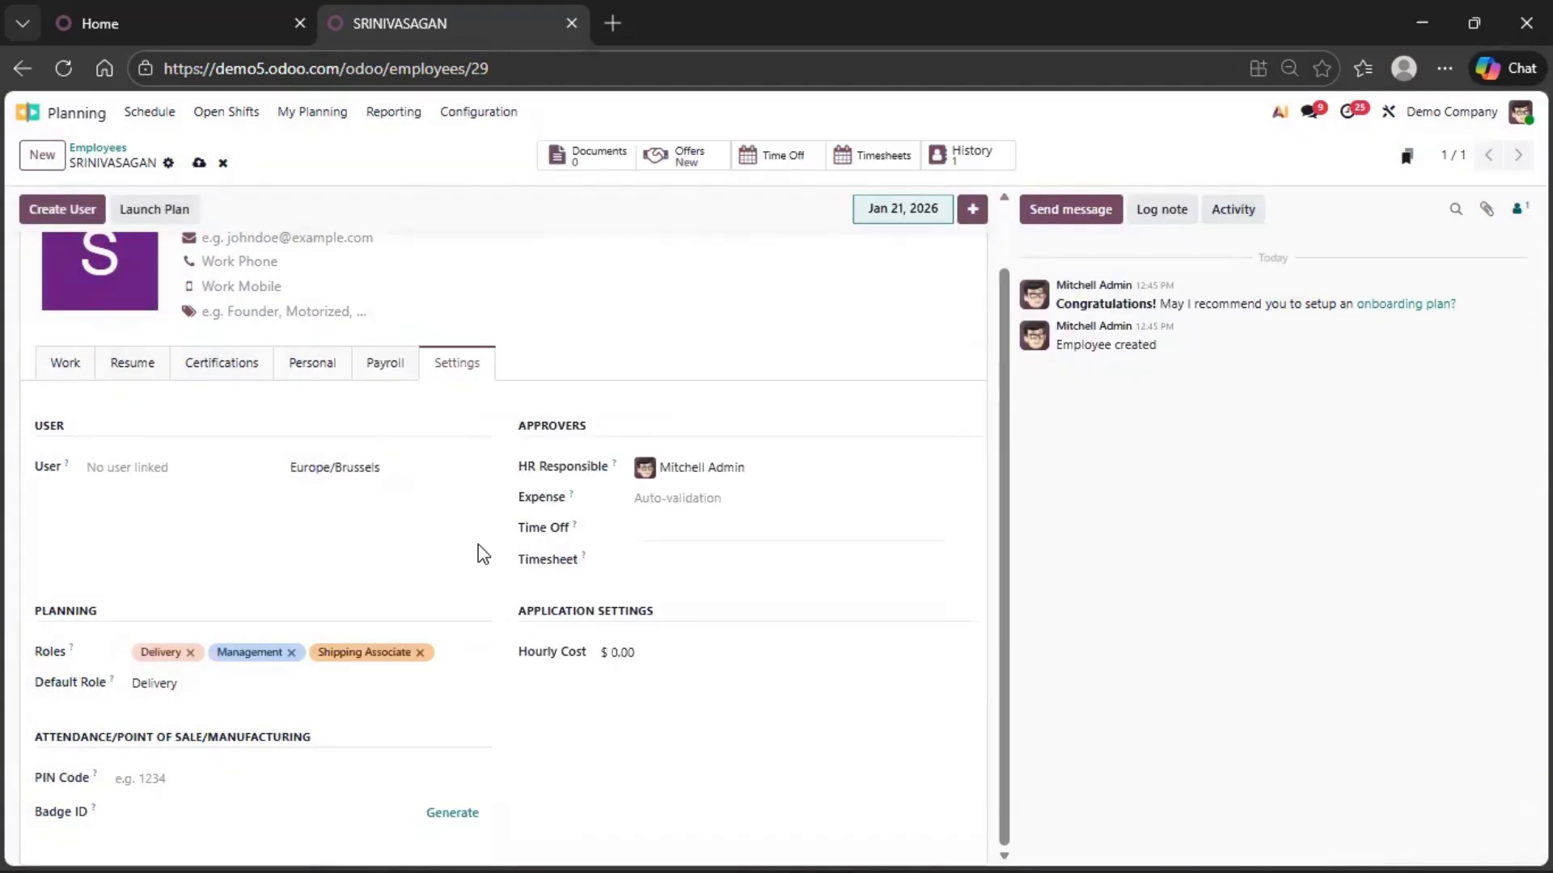
pyautogui.click(457, 645)
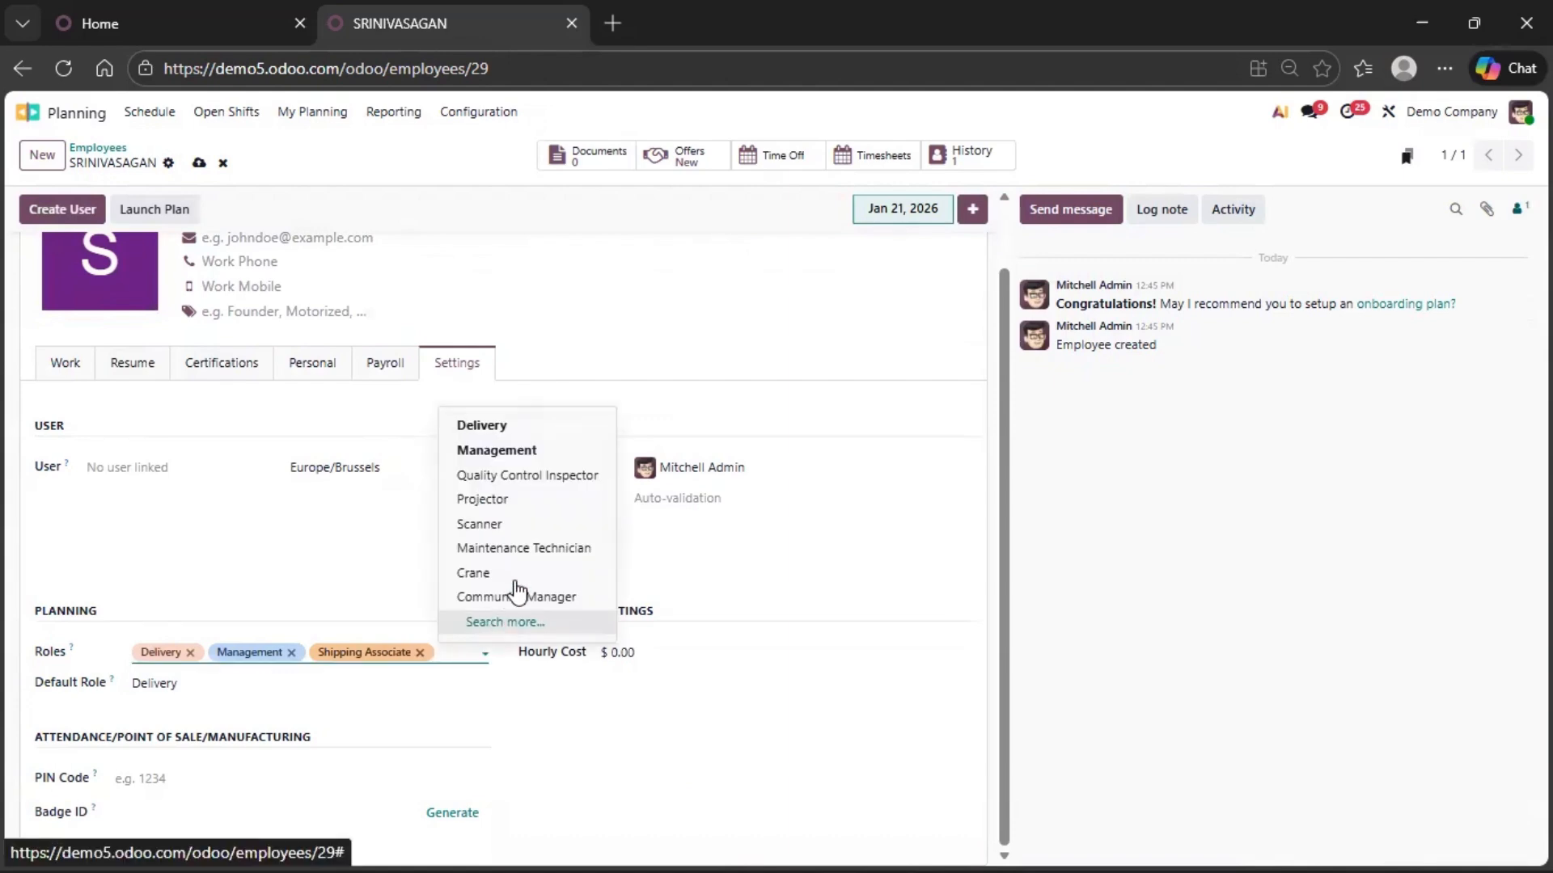
pyautogui.click(505, 621)
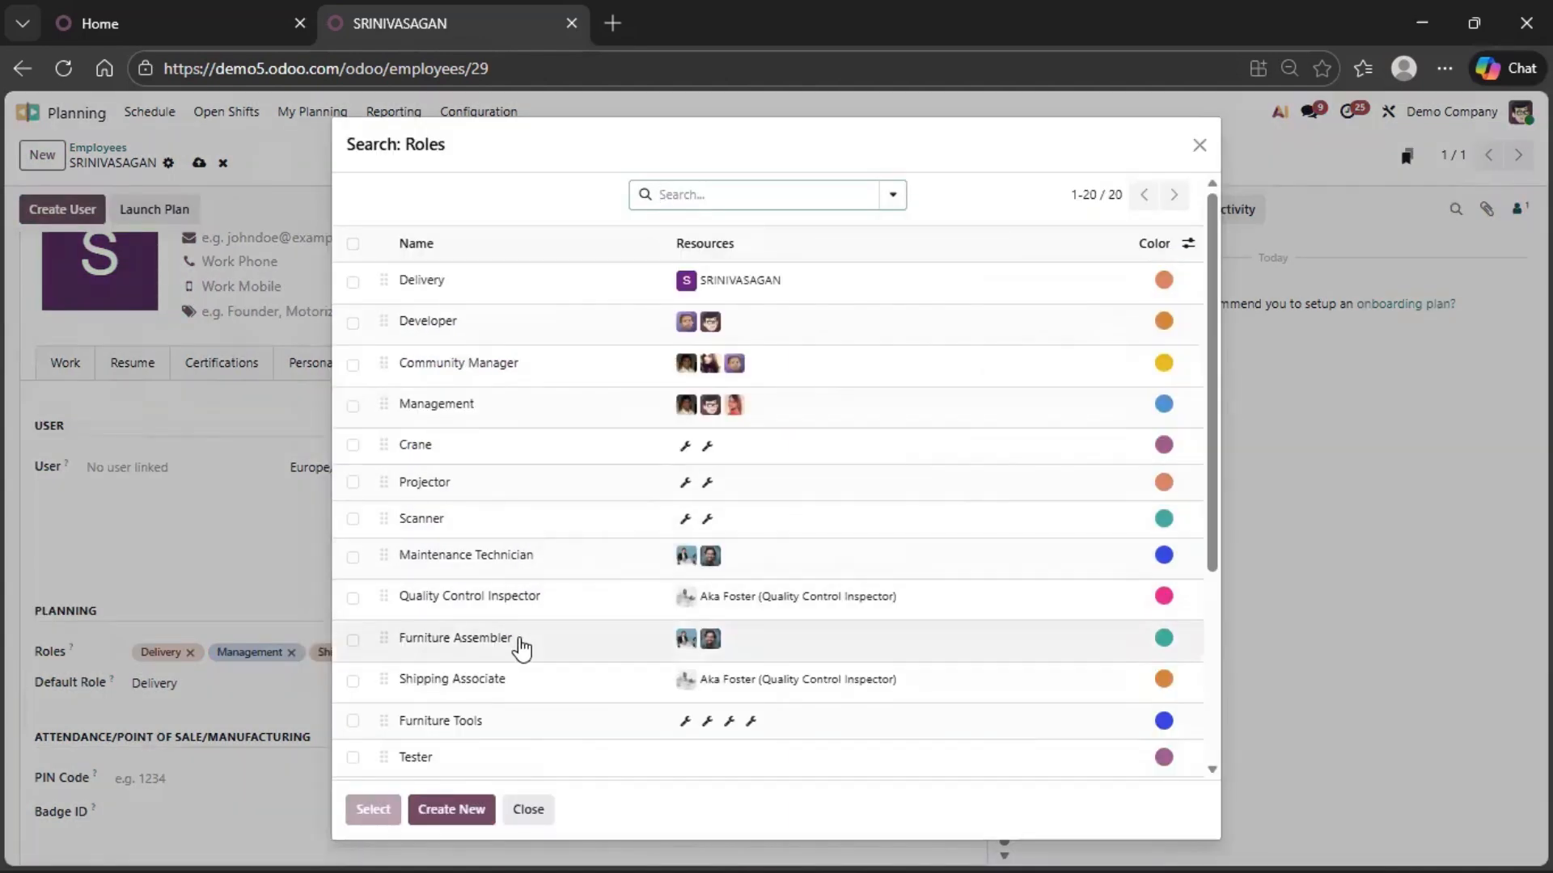
pyautogui.click(521, 645)
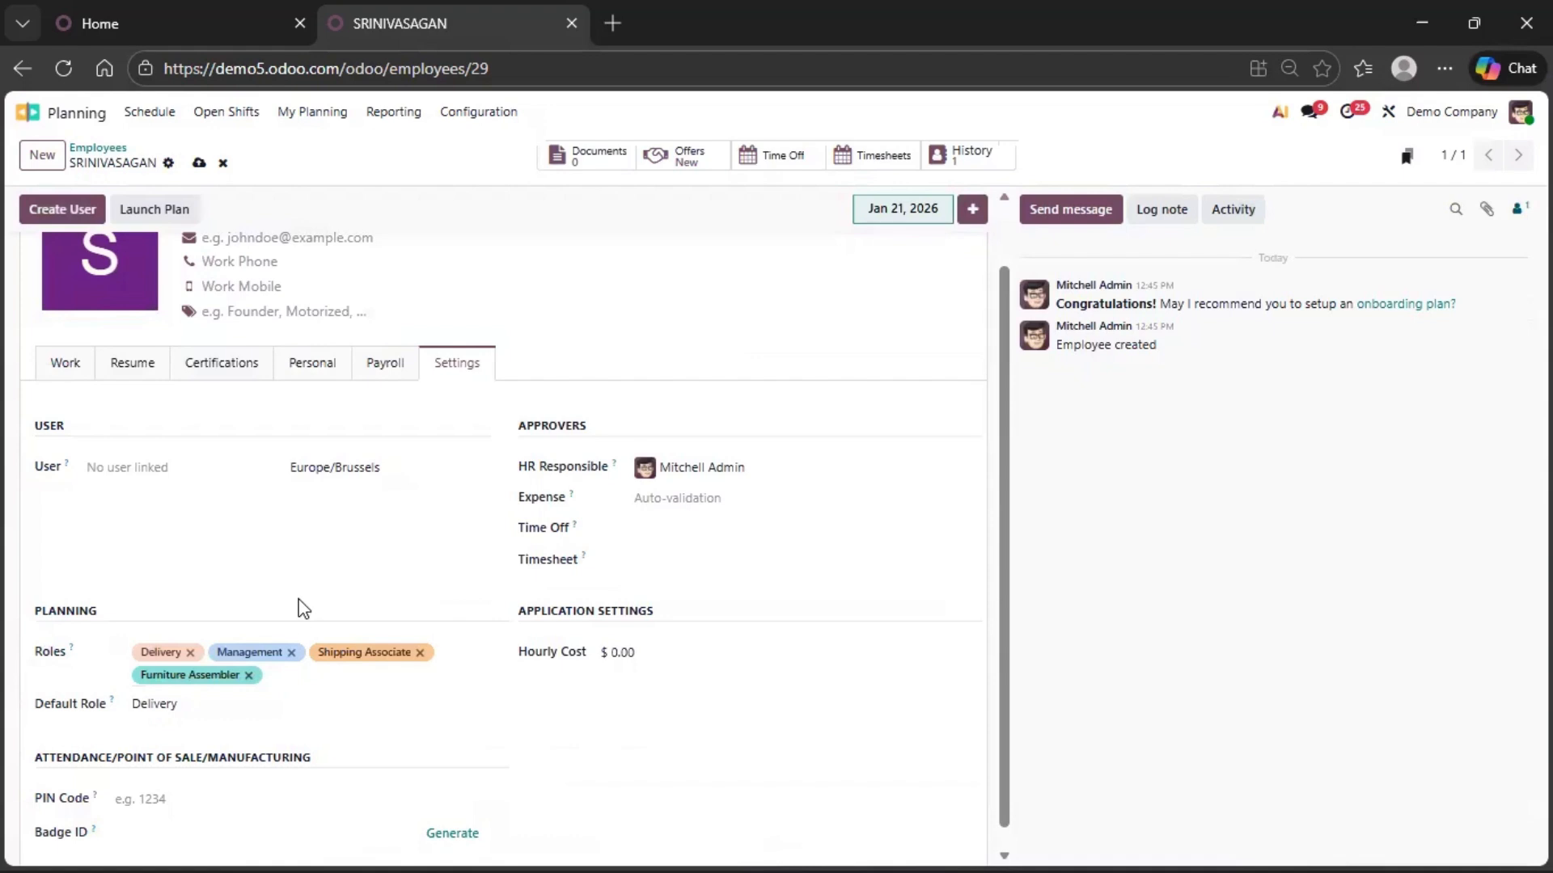
# Remove the Management role from the employee's planning roles and review the remaining settings.
pyautogui.click(291, 652)
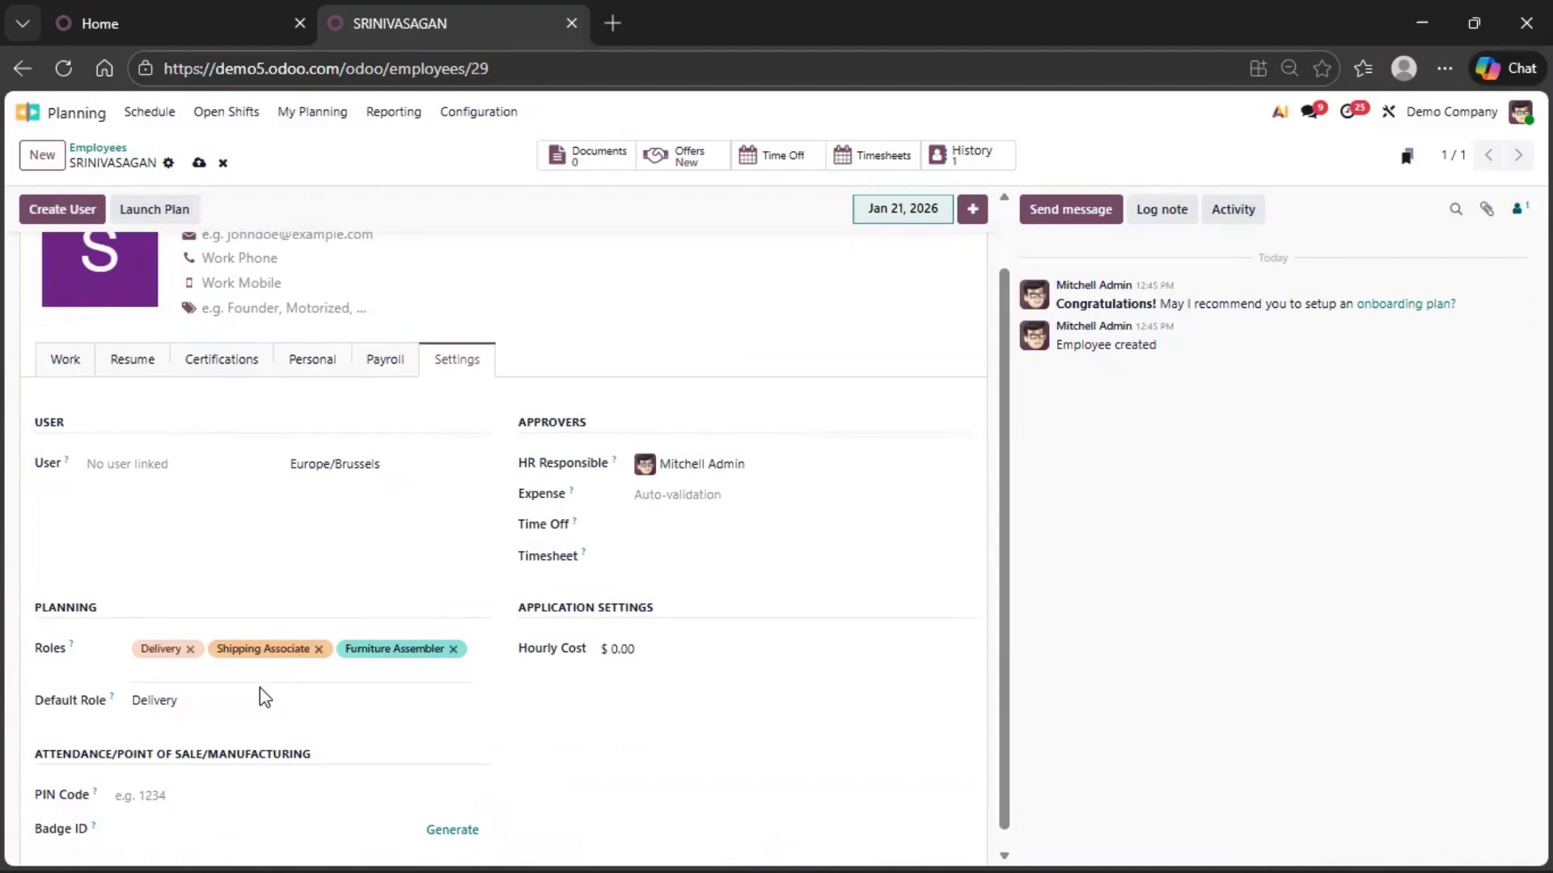
pyautogui.scroll(-1, 355, 659)
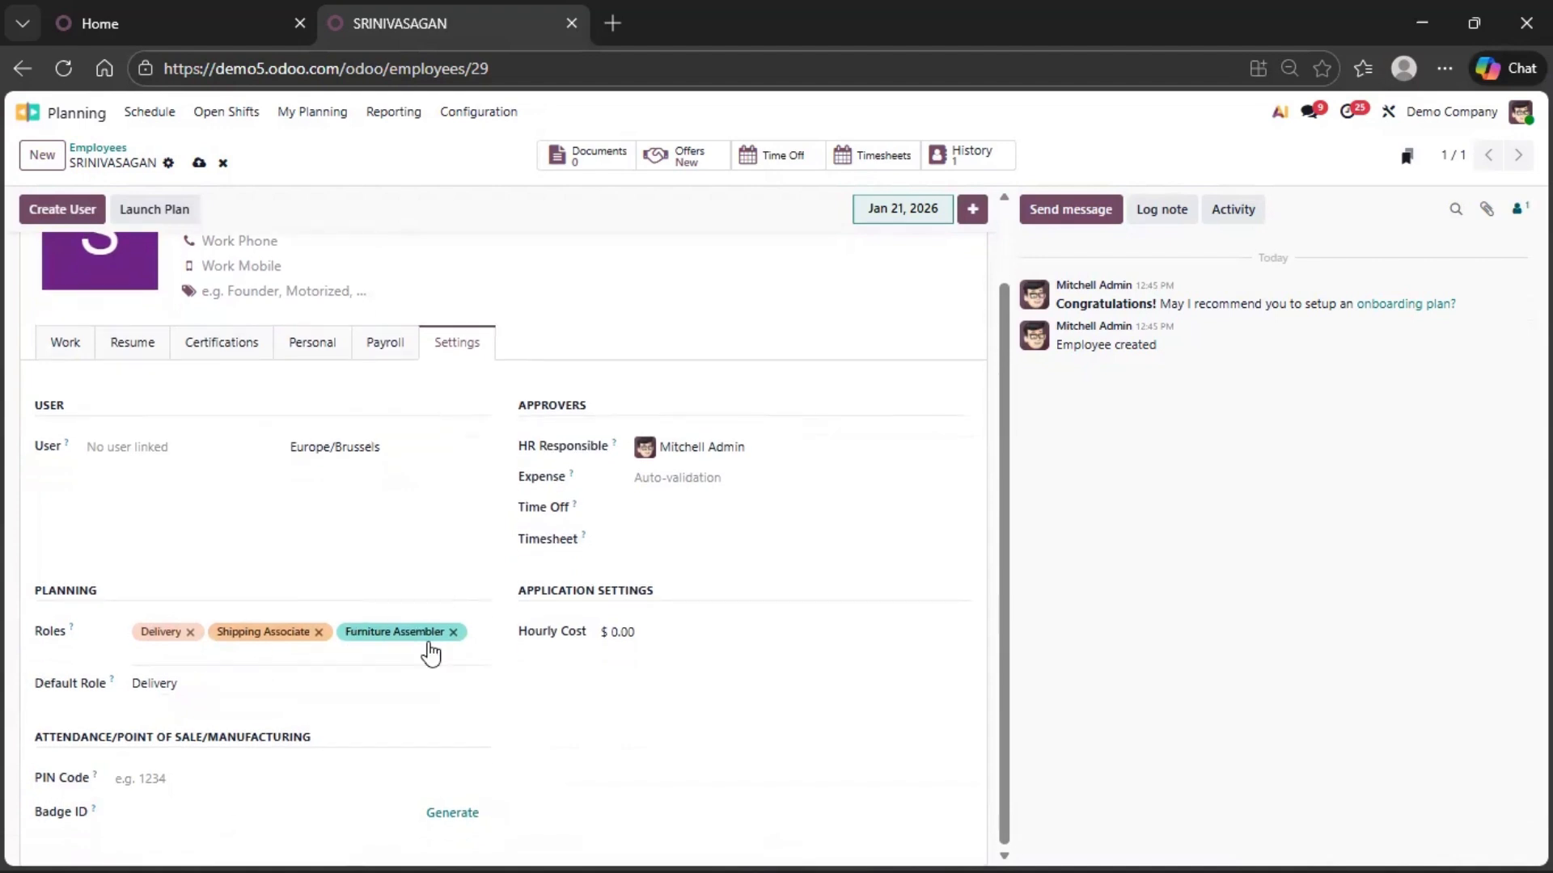
pyautogui.scroll(2, 431, 654)
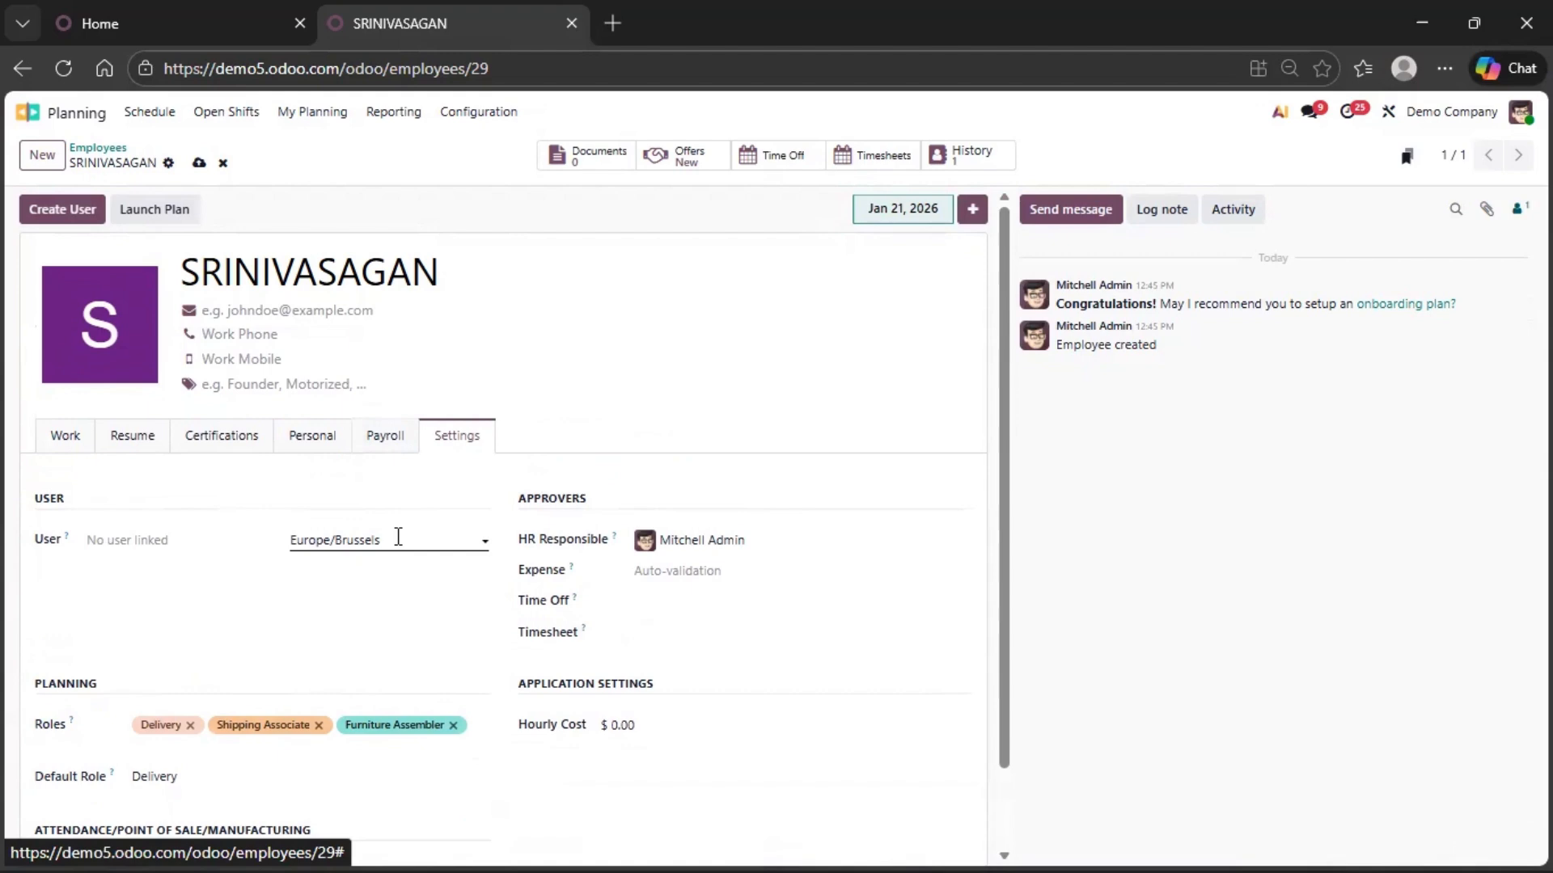
pyautogui.scroll(-2, 398, 540)
pyautogui.scroll(2, 396, 629)
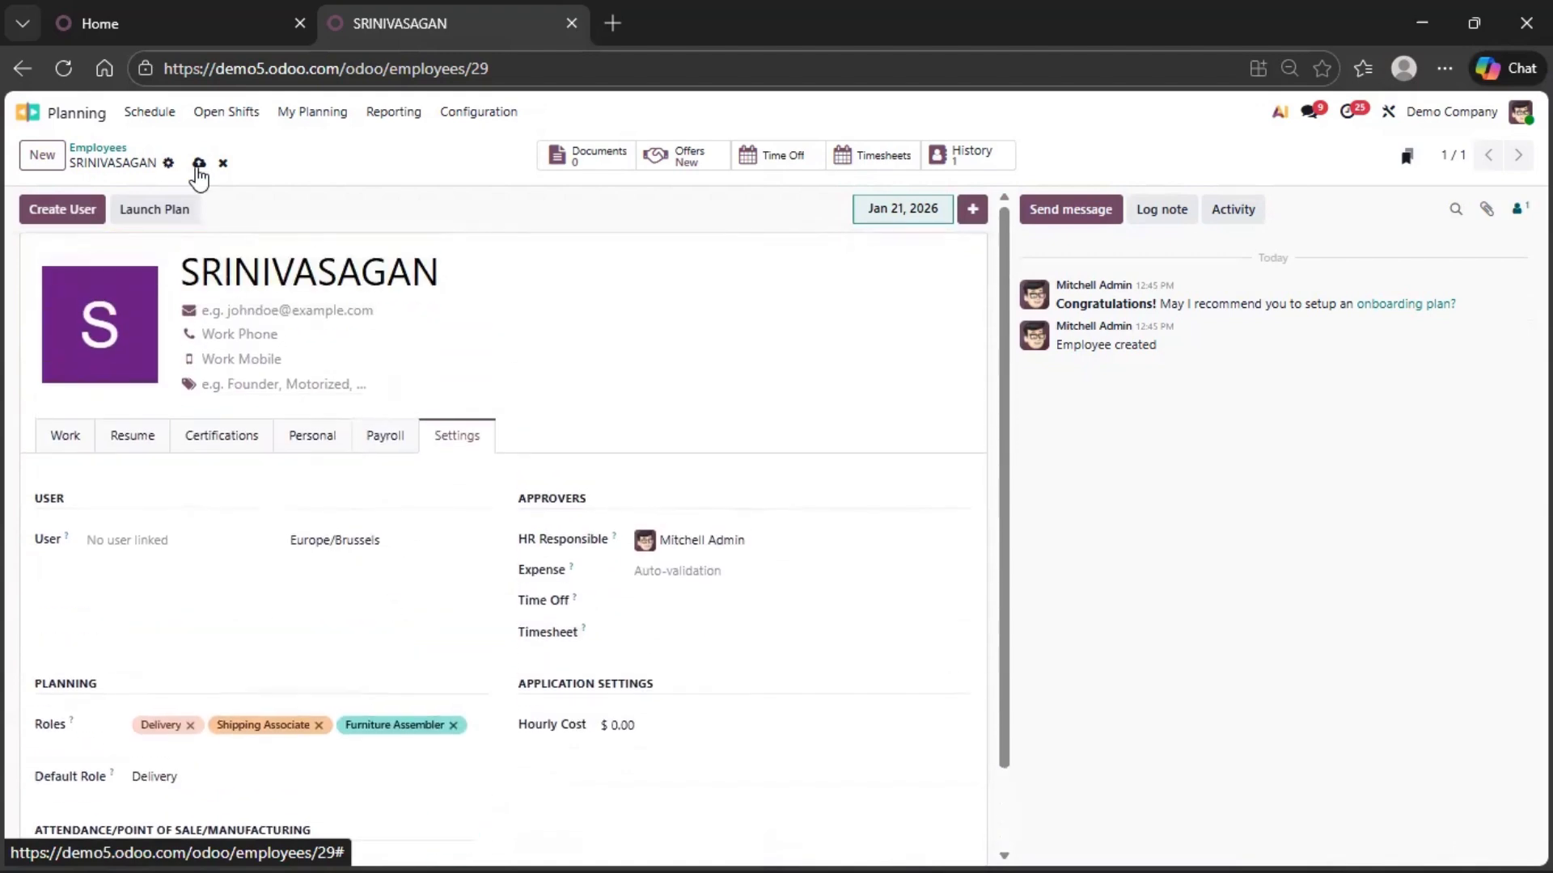
# Save the employee's role changes and review the resources assigned on the planning roles list.
pyautogui.click(198, 164)
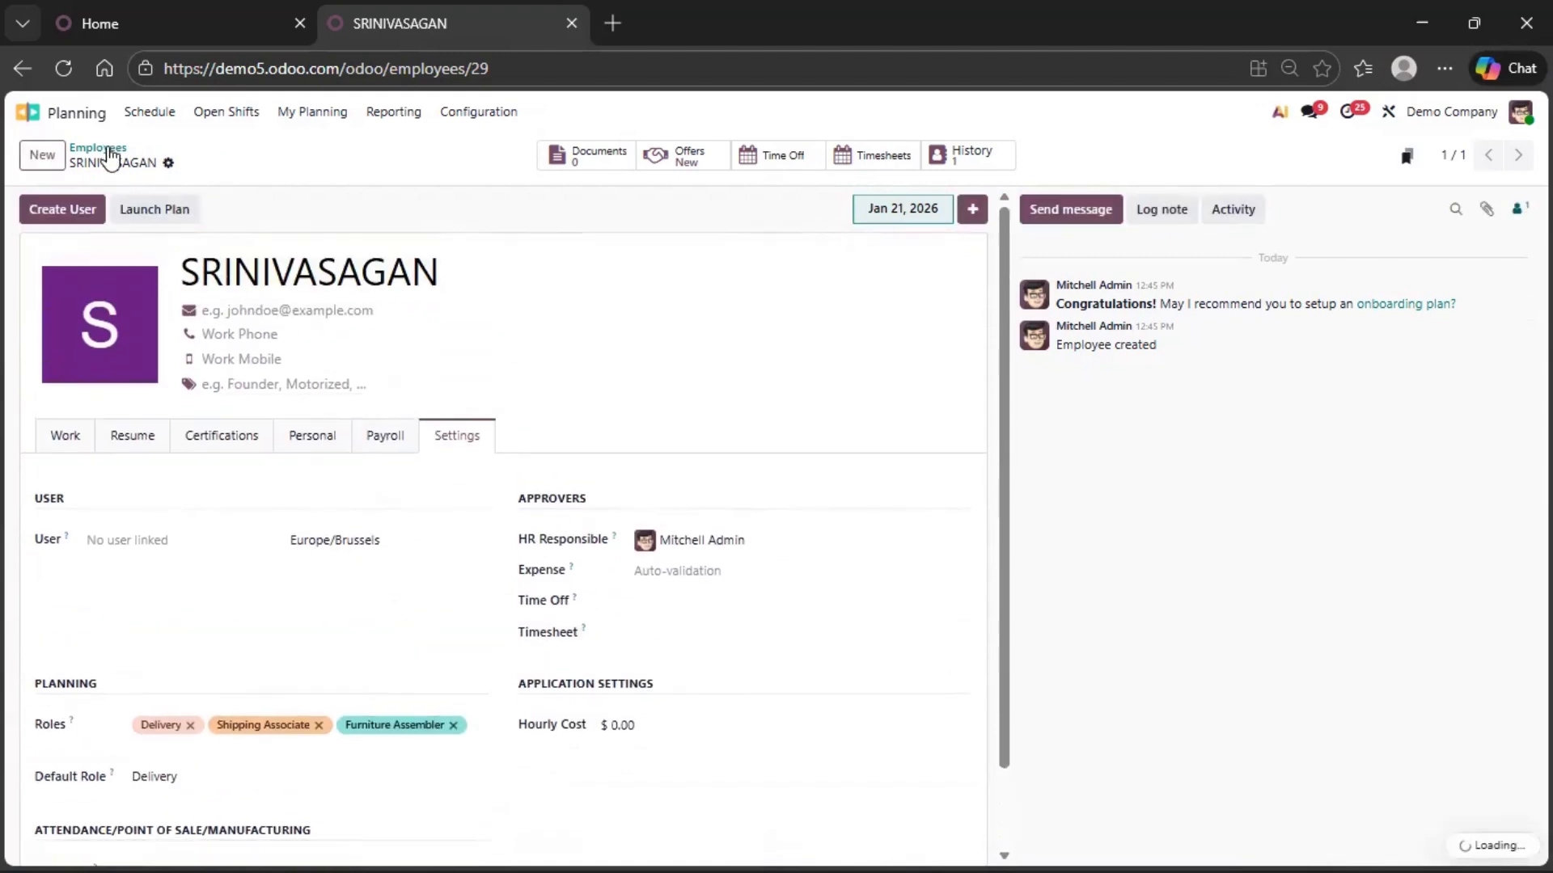
pyautogui.click(478, 113)
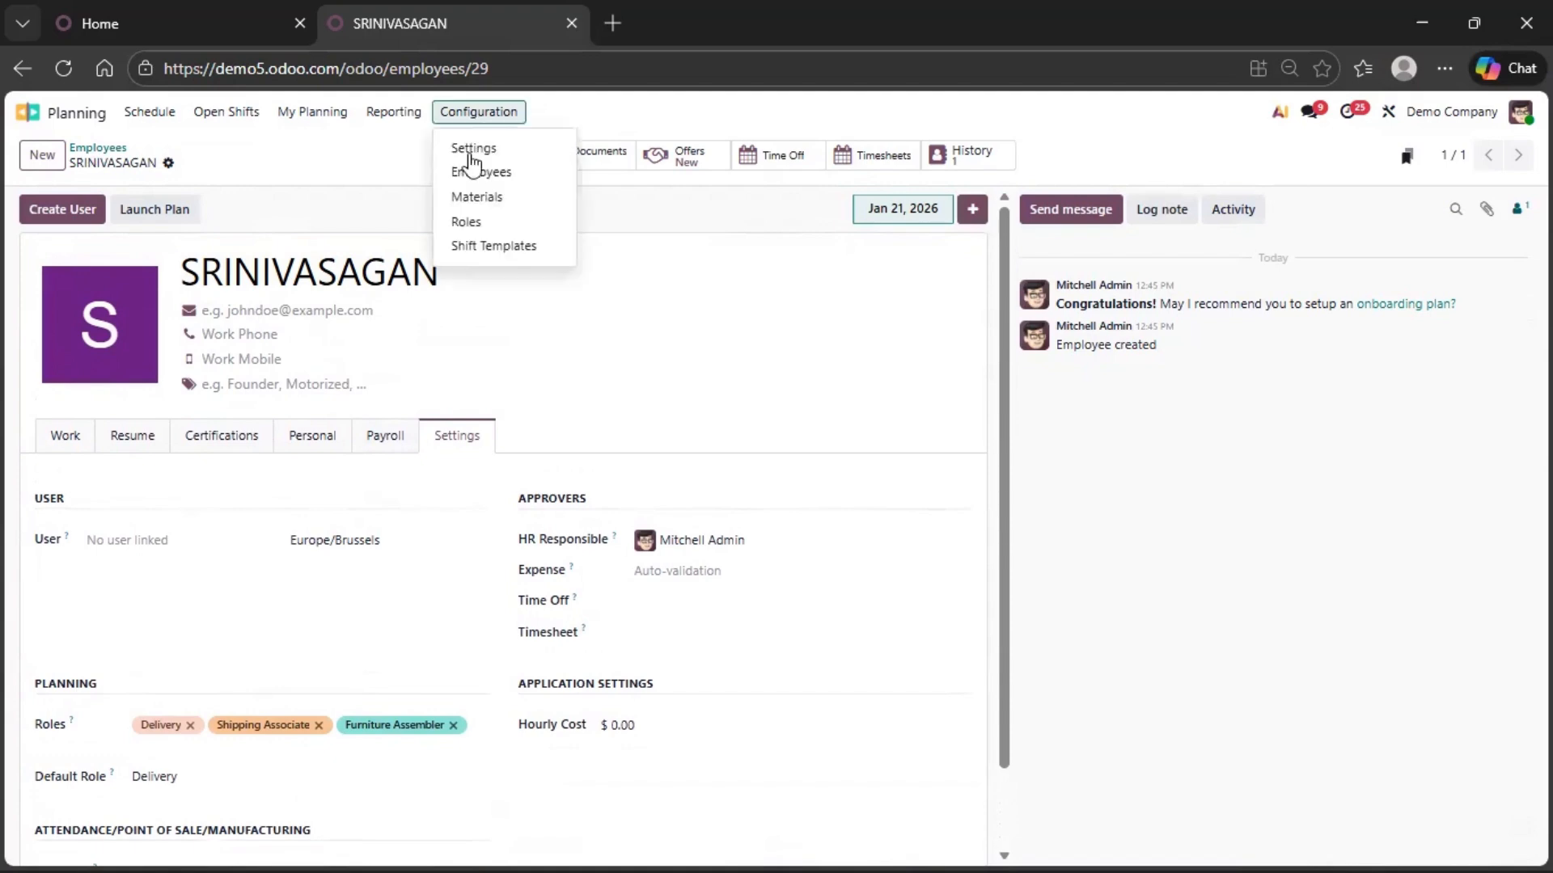
pyautogui.click(470, 218)
pyautogui.scroll(-2, 215, 649)
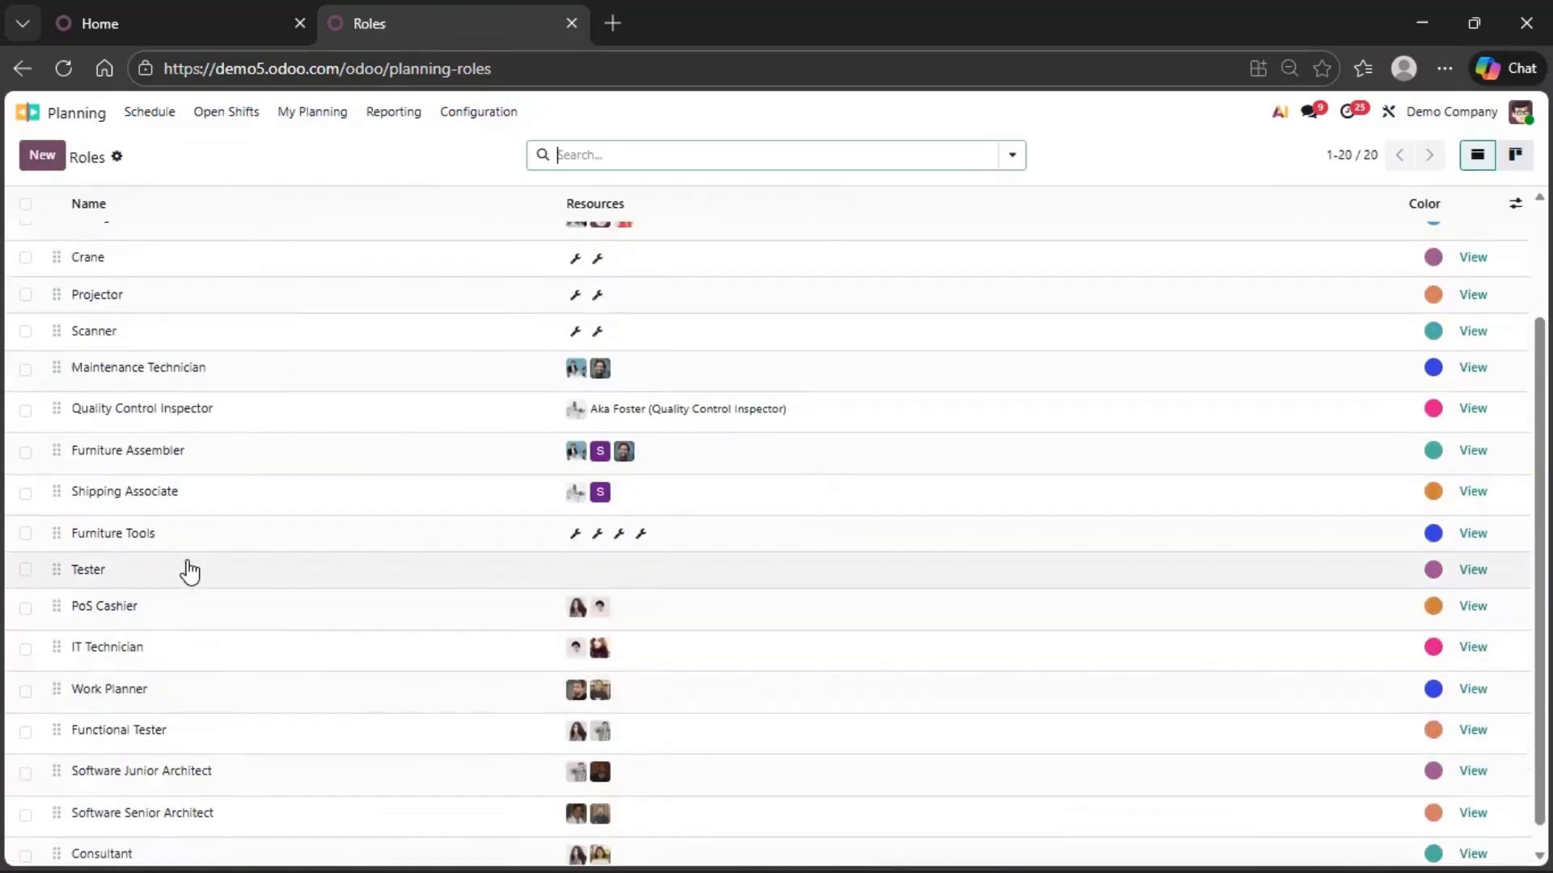
pyautogui.scroll(2, 191, 571)
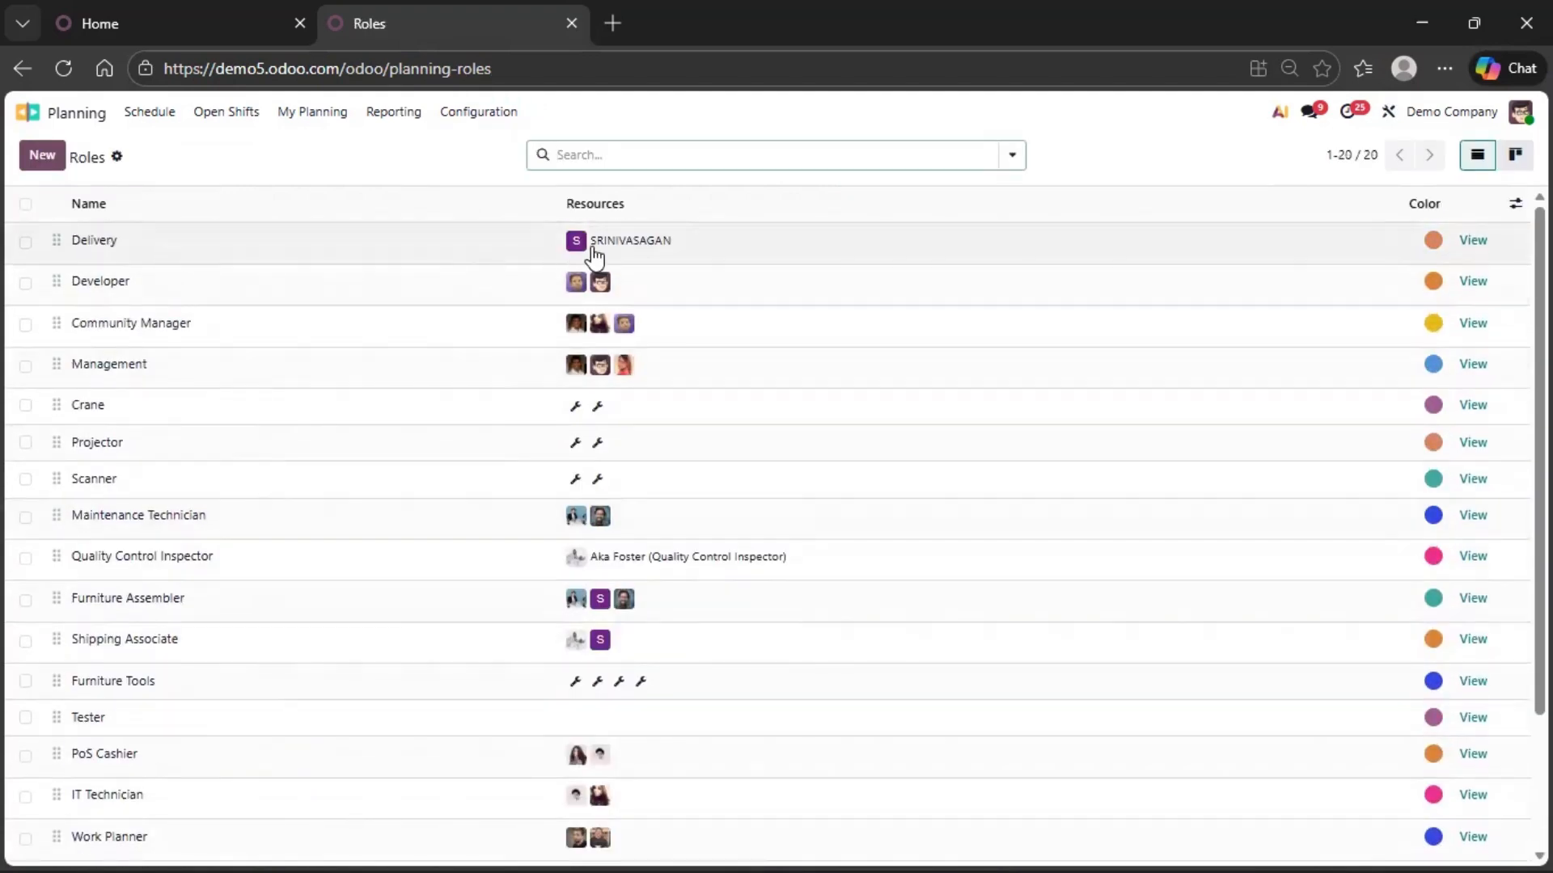
# Look through the planning employees list and the materials list with its roles and default roles.
pyautogui.click(502, 116)
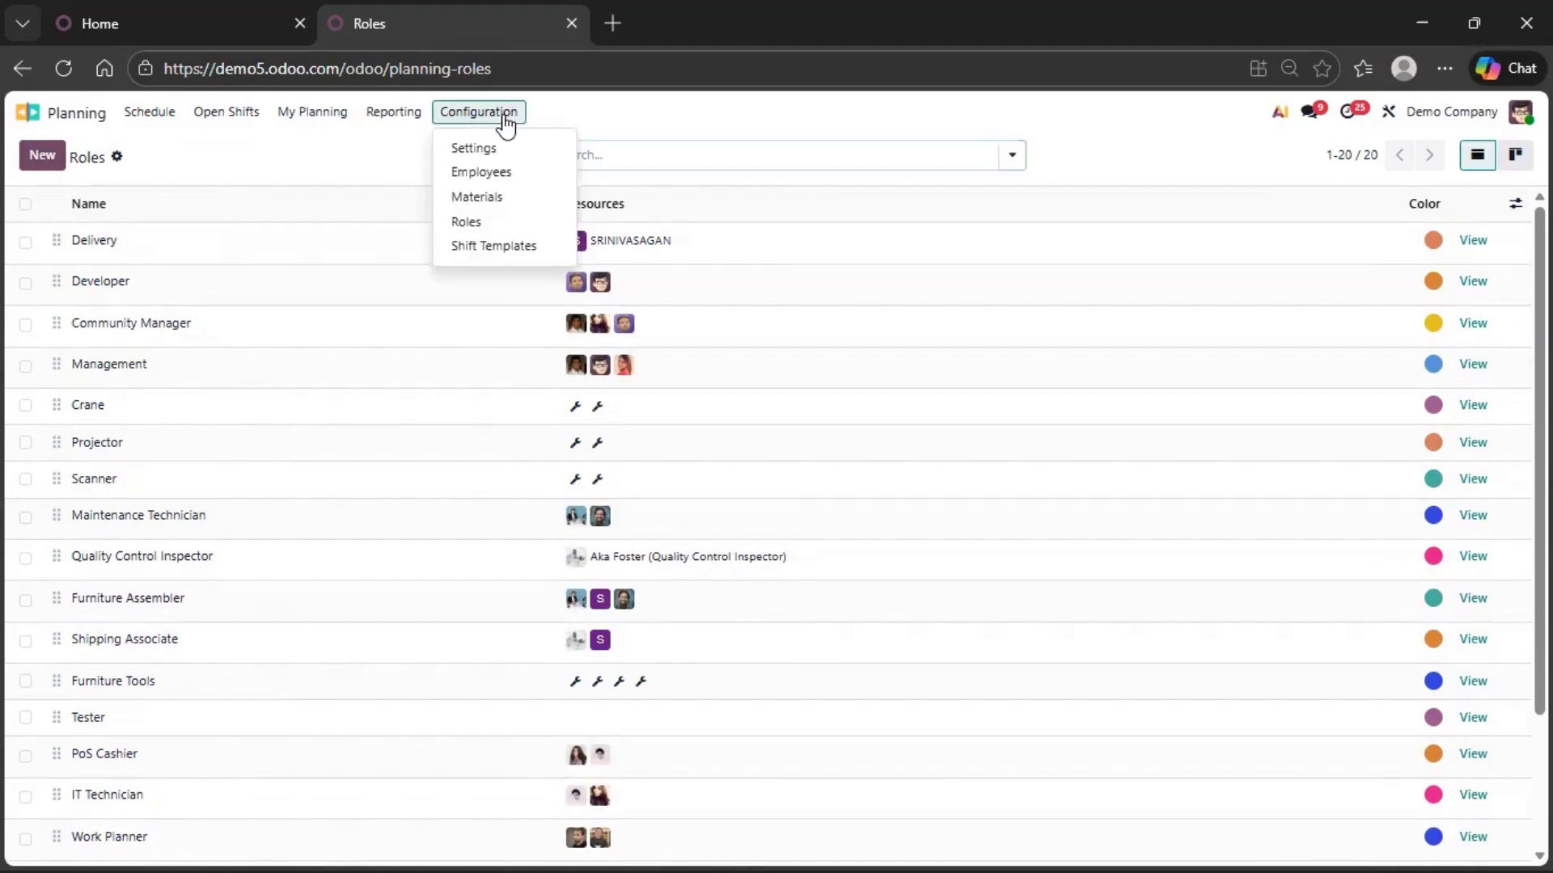
pyautogui.click(486, 173)
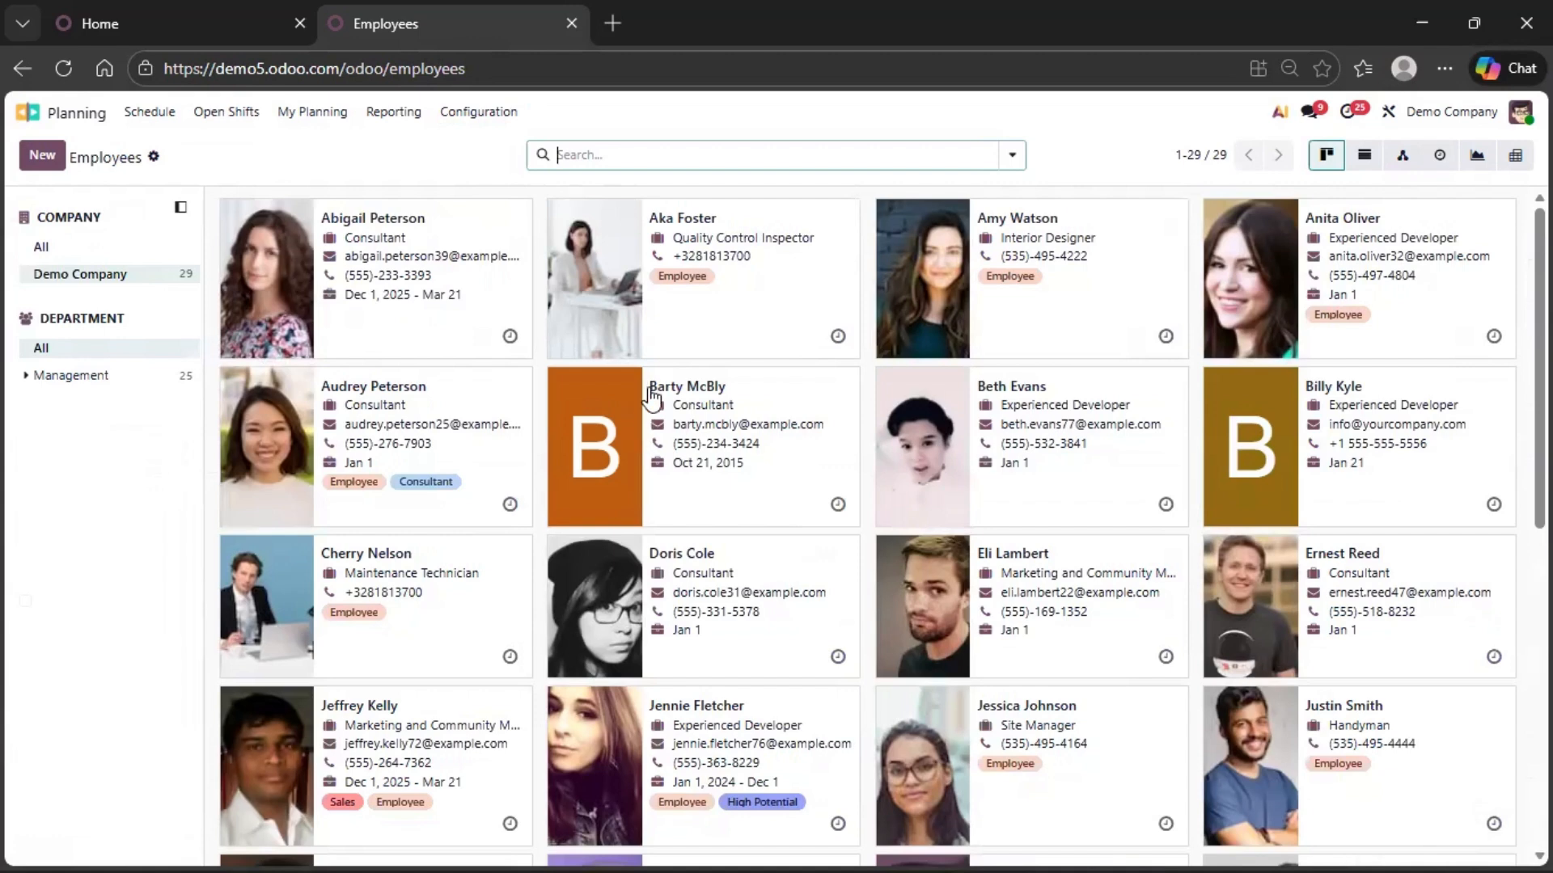
pyautogui.click(465, 113)
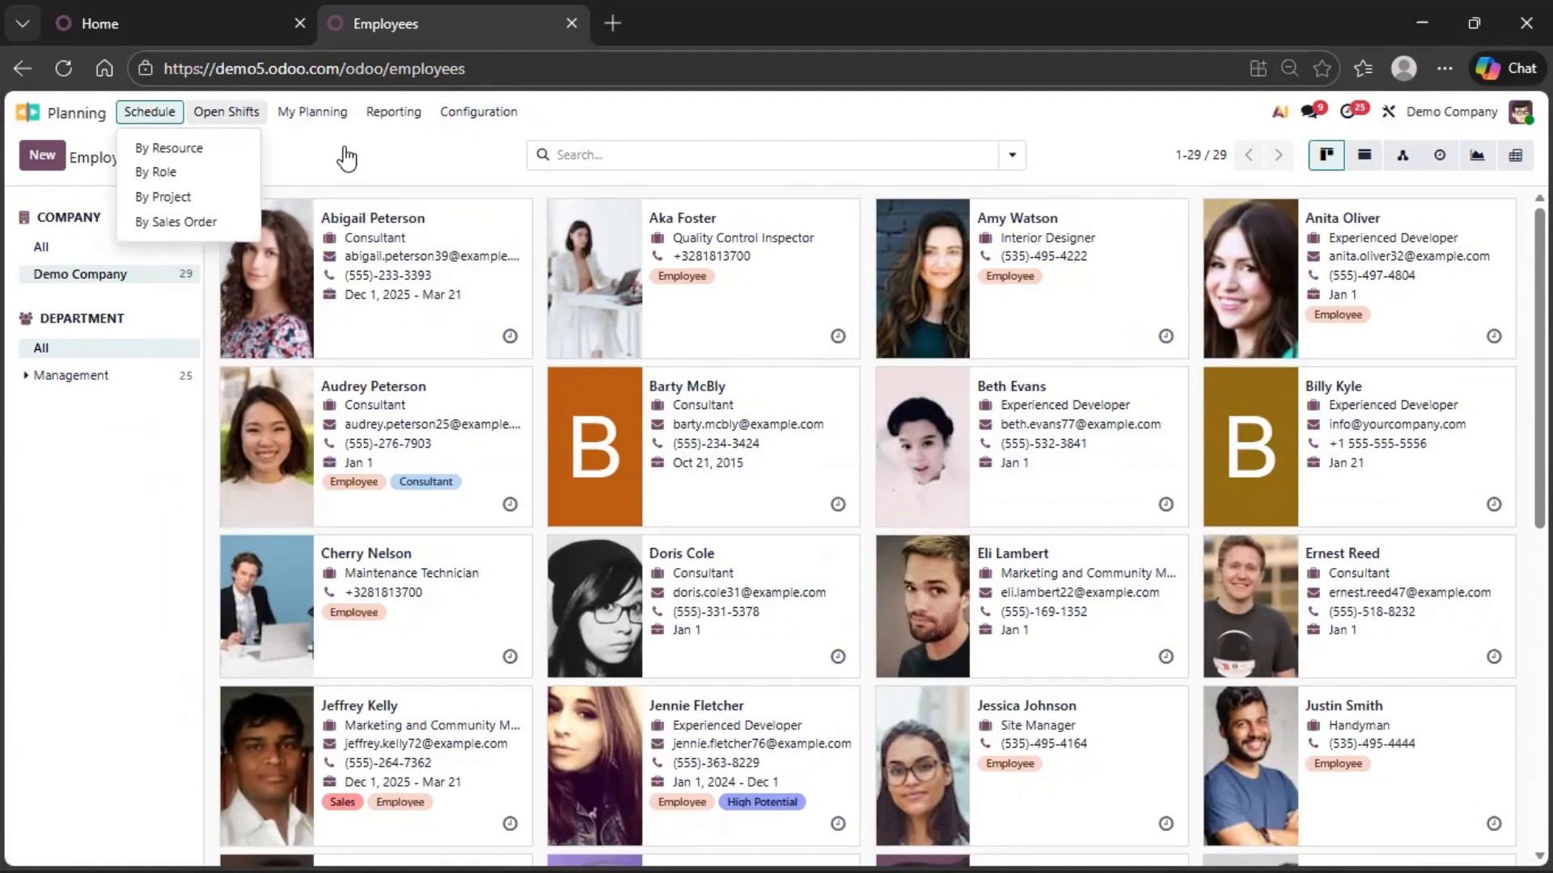
pyautogui.click(476, 196)
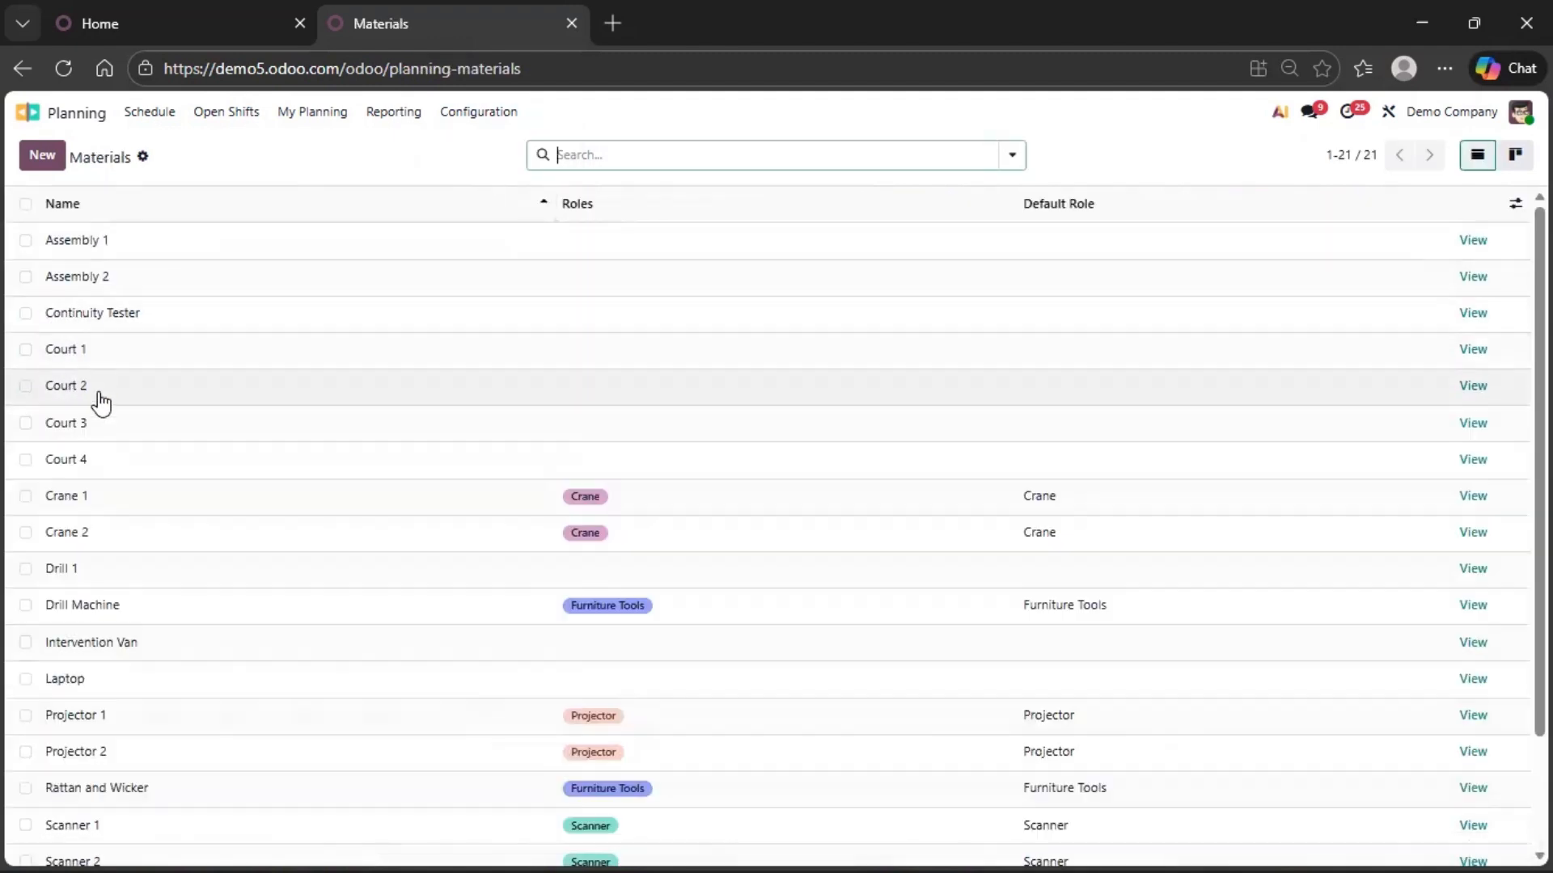
pyautogui.scroll(-2, 114, 418)
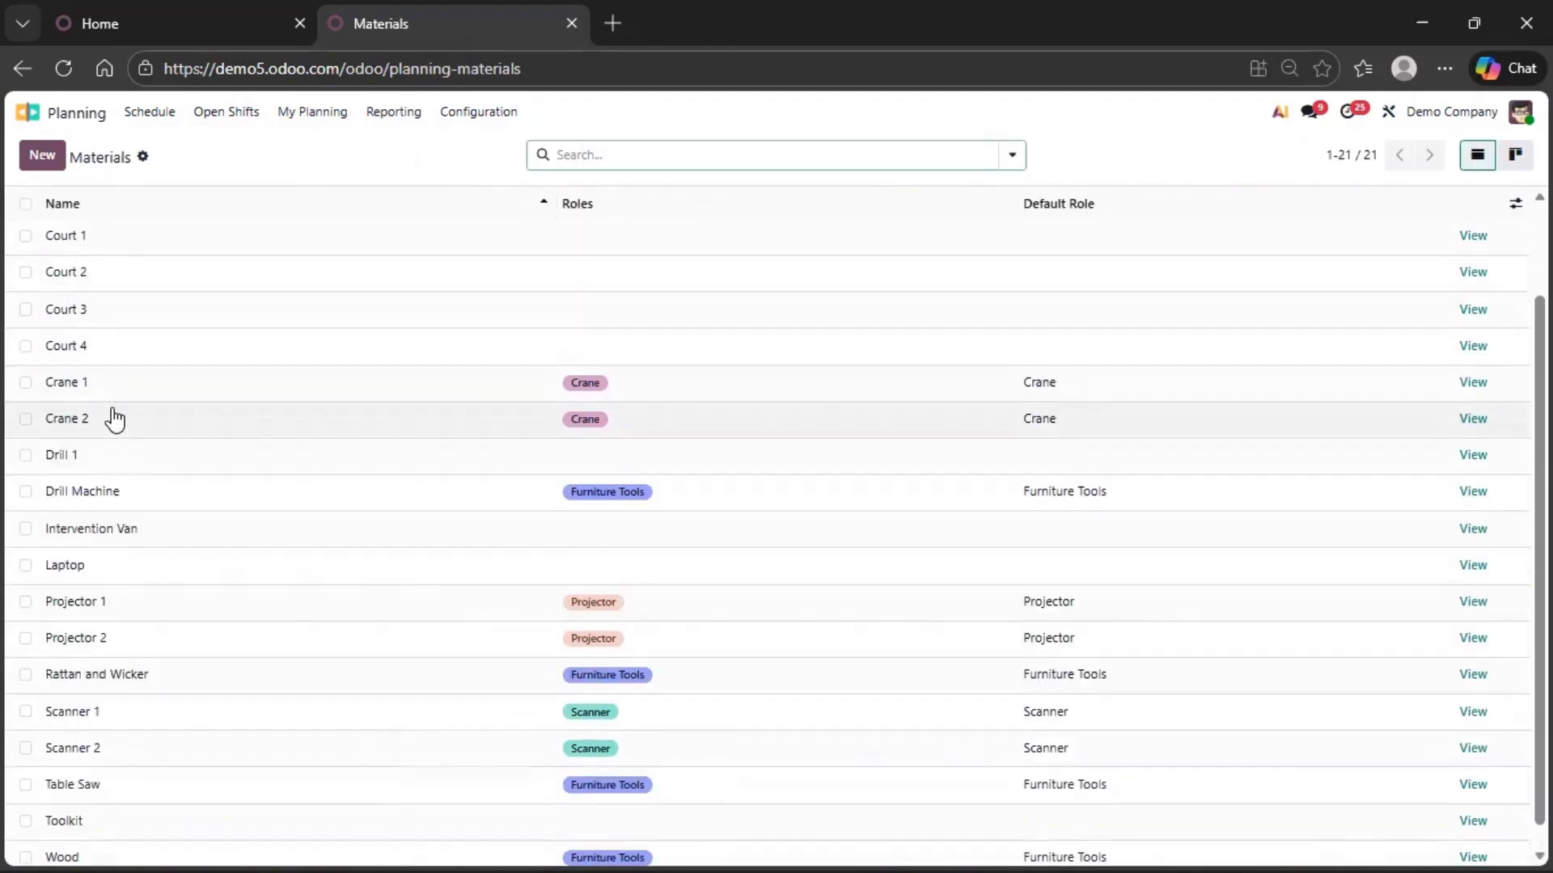
# Examine the roles that can be assigned to the Drill Machine material and save its row without changes.
pyautogui.click(146, 499)
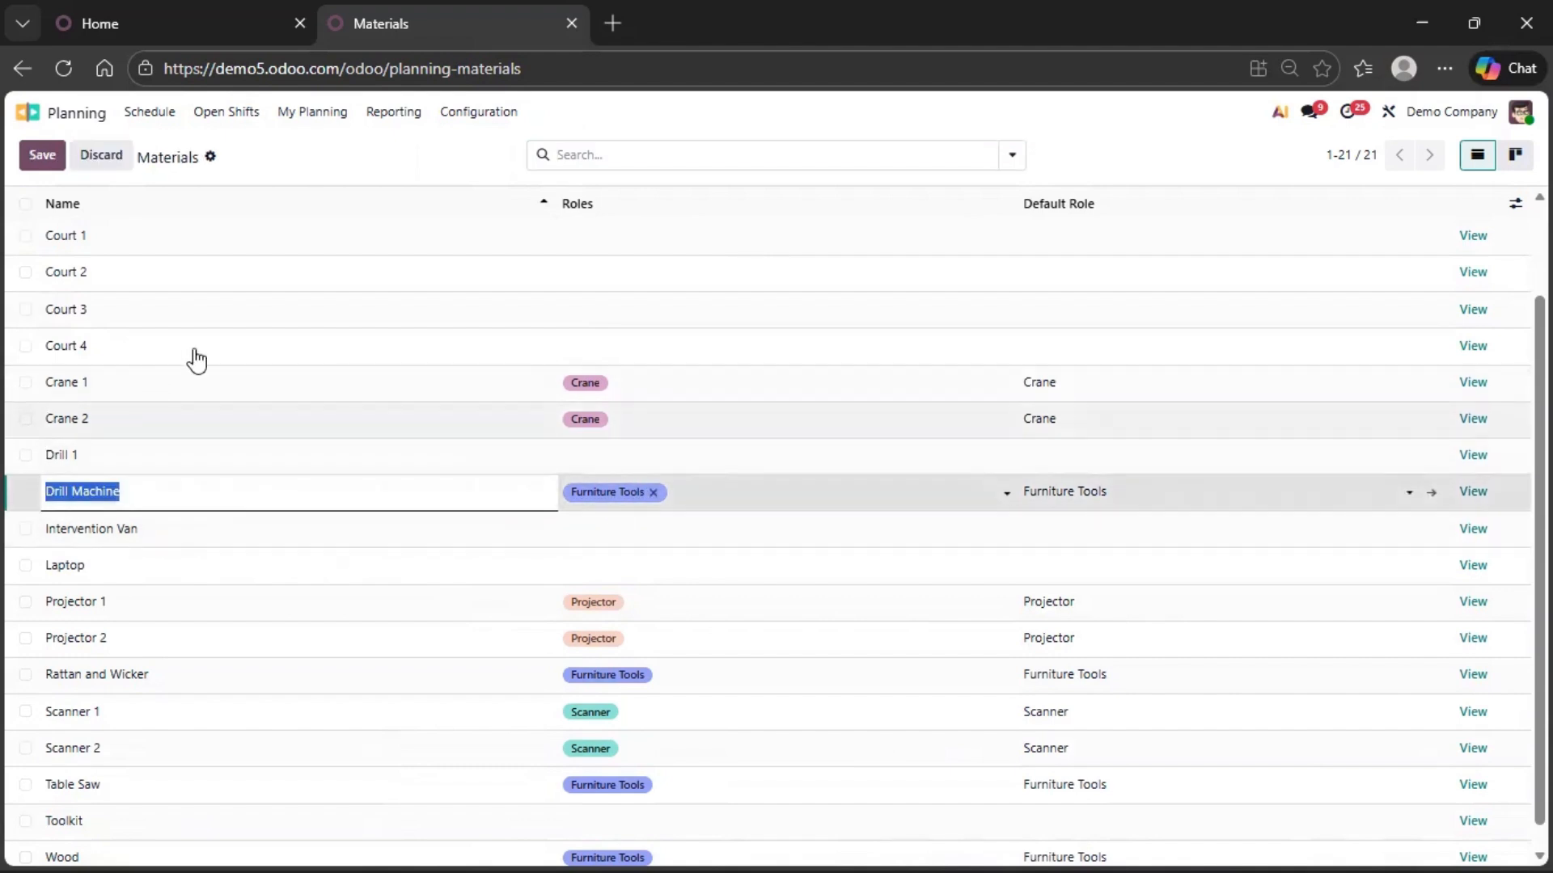
pyautogui.click(232, 497)
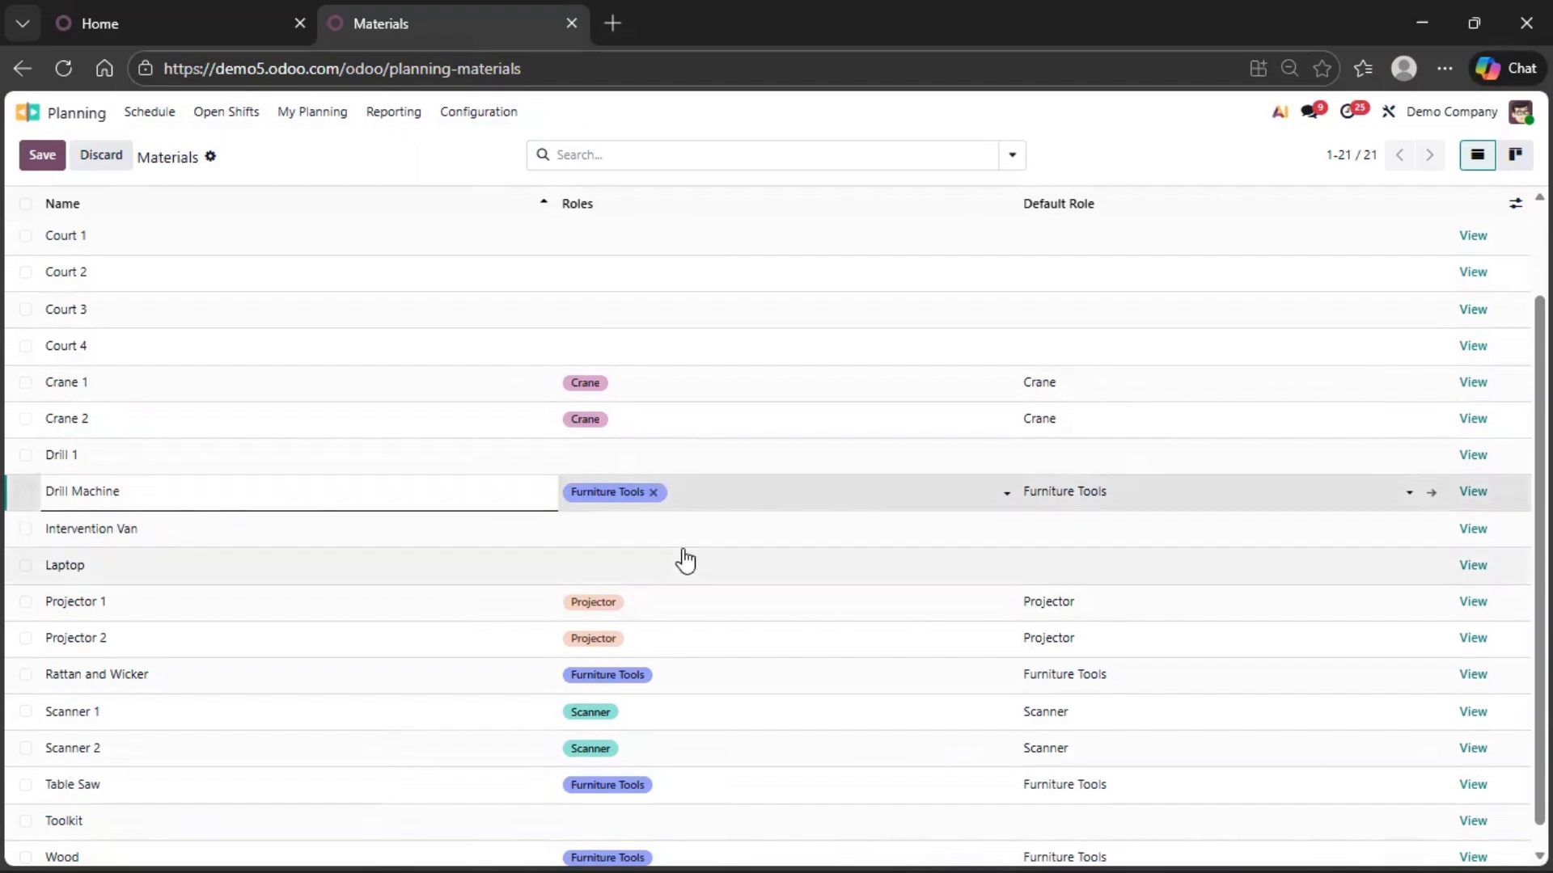
pyautogui.click(703, 495)
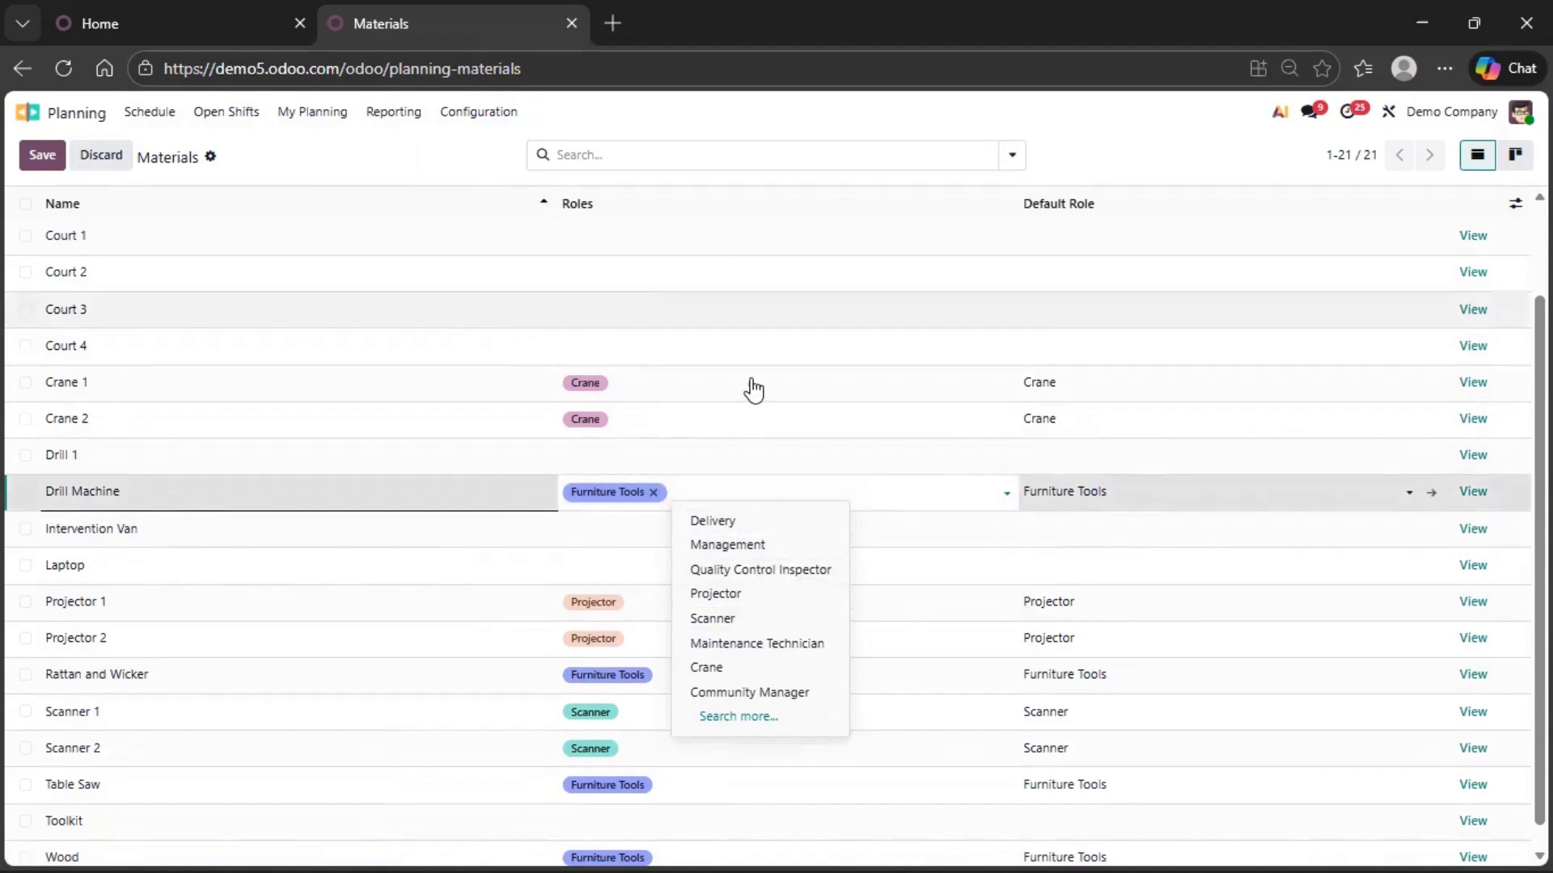
pyautogui.click(61, 159)
# Open the schedule by role and collapse every role group from Undefined Role through Work Planner.
pyautogui.click(165, 117)
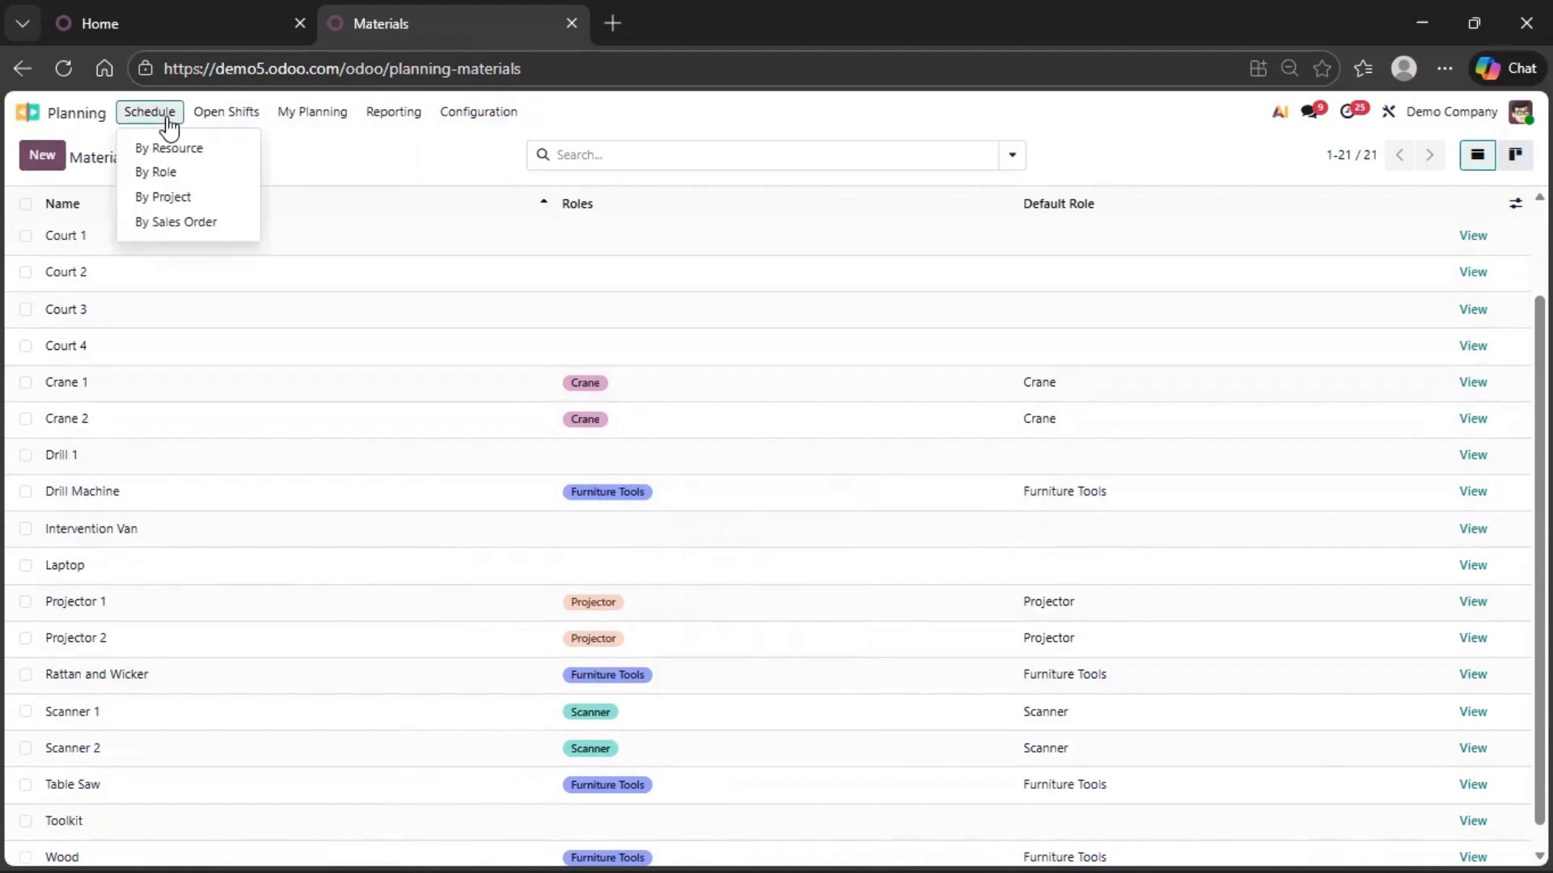
pyautogui.click(186, 170)
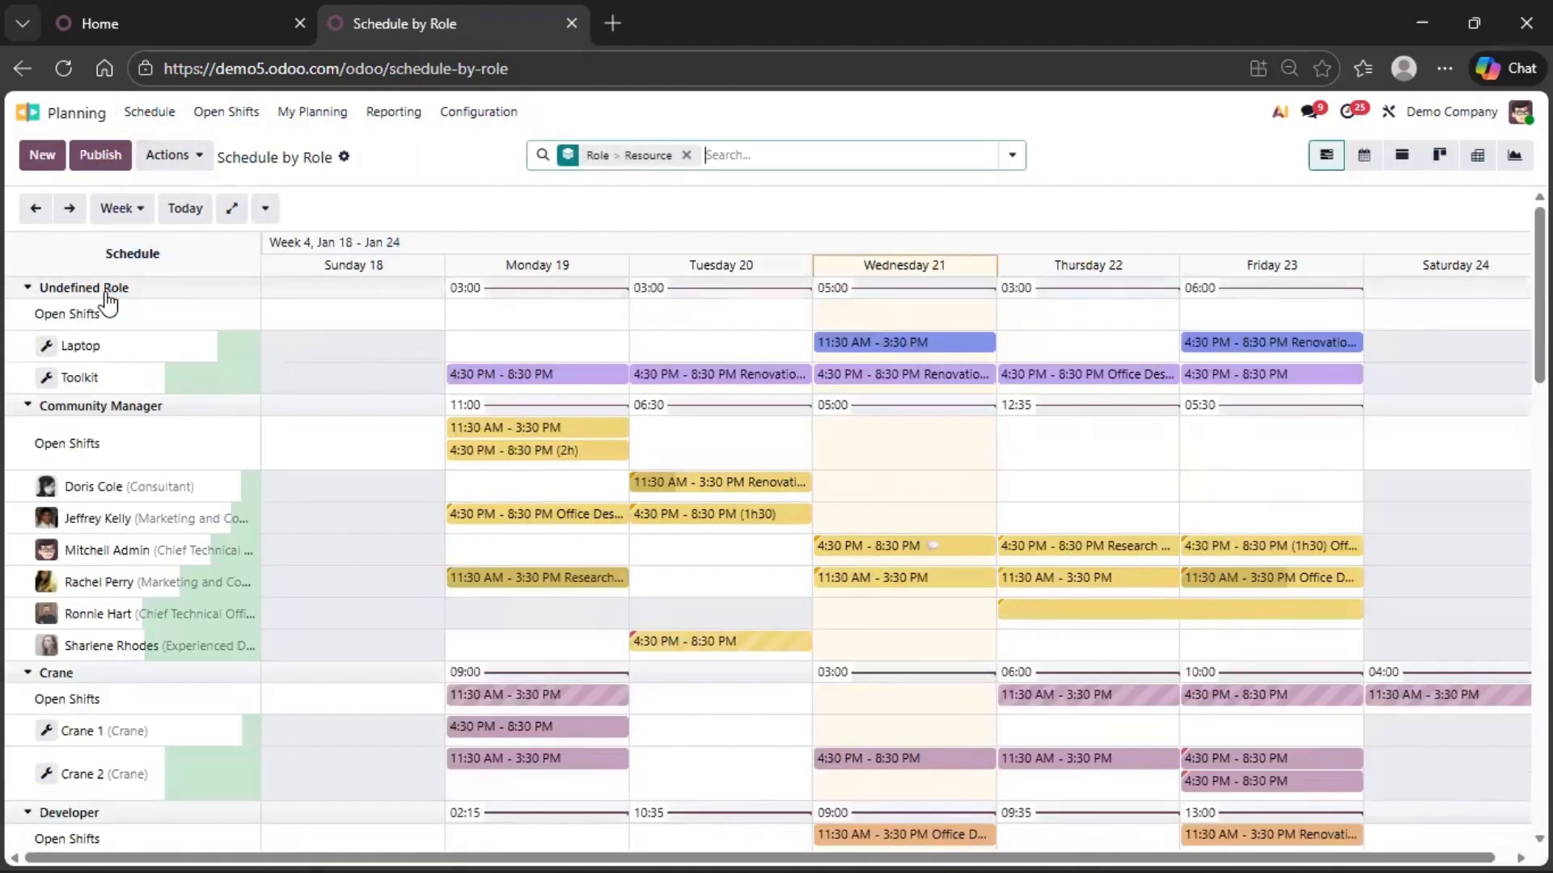
pyautogui.click(119, 291)
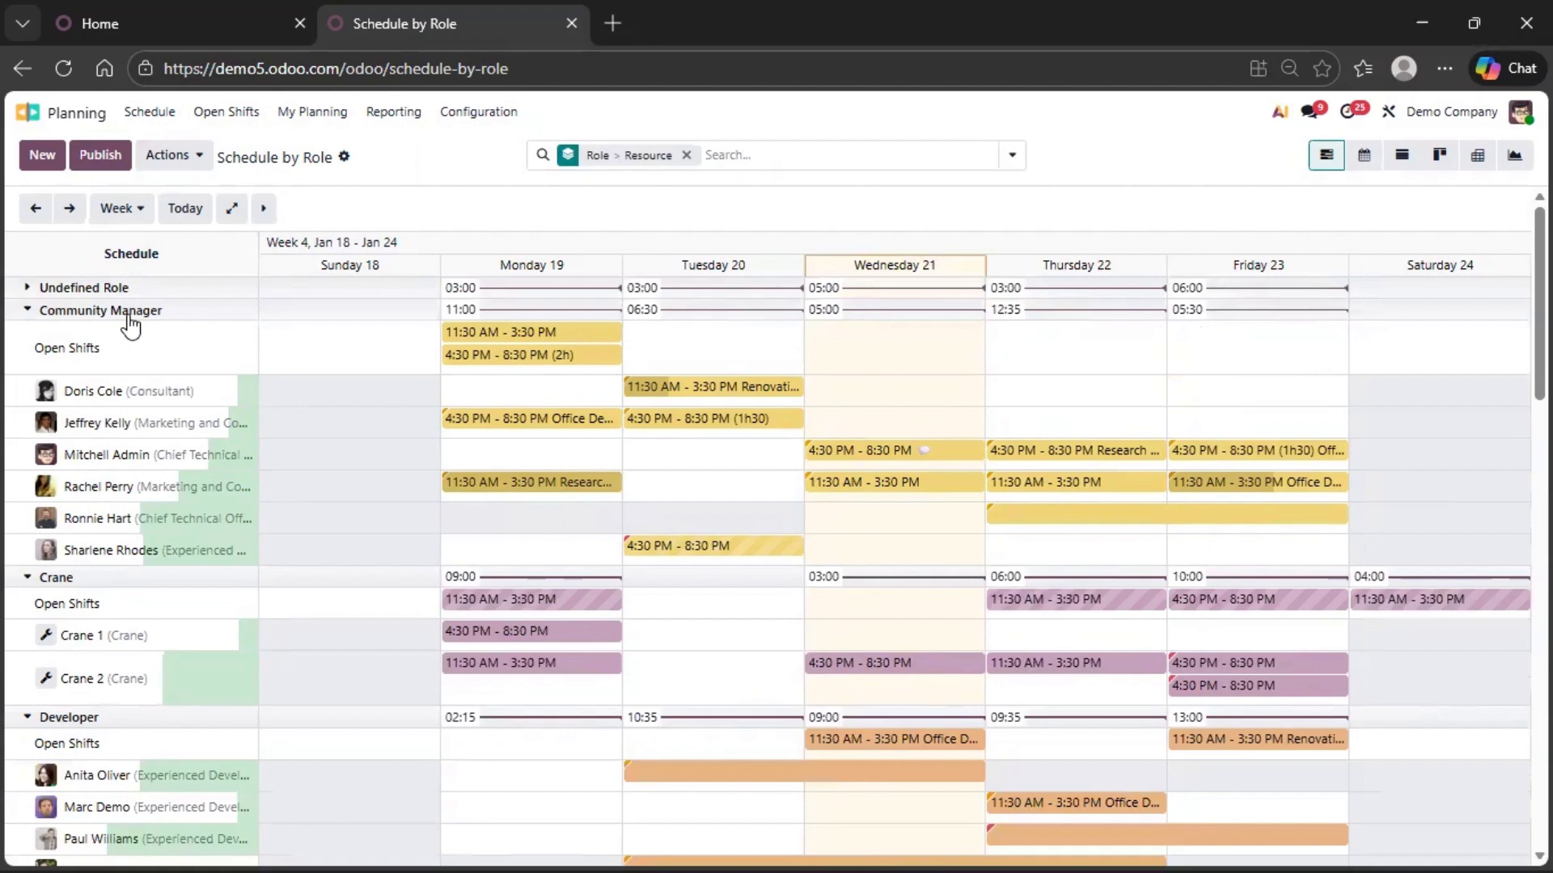
pyautogui.click(121, 312)
pyautogui.click(120, 334)
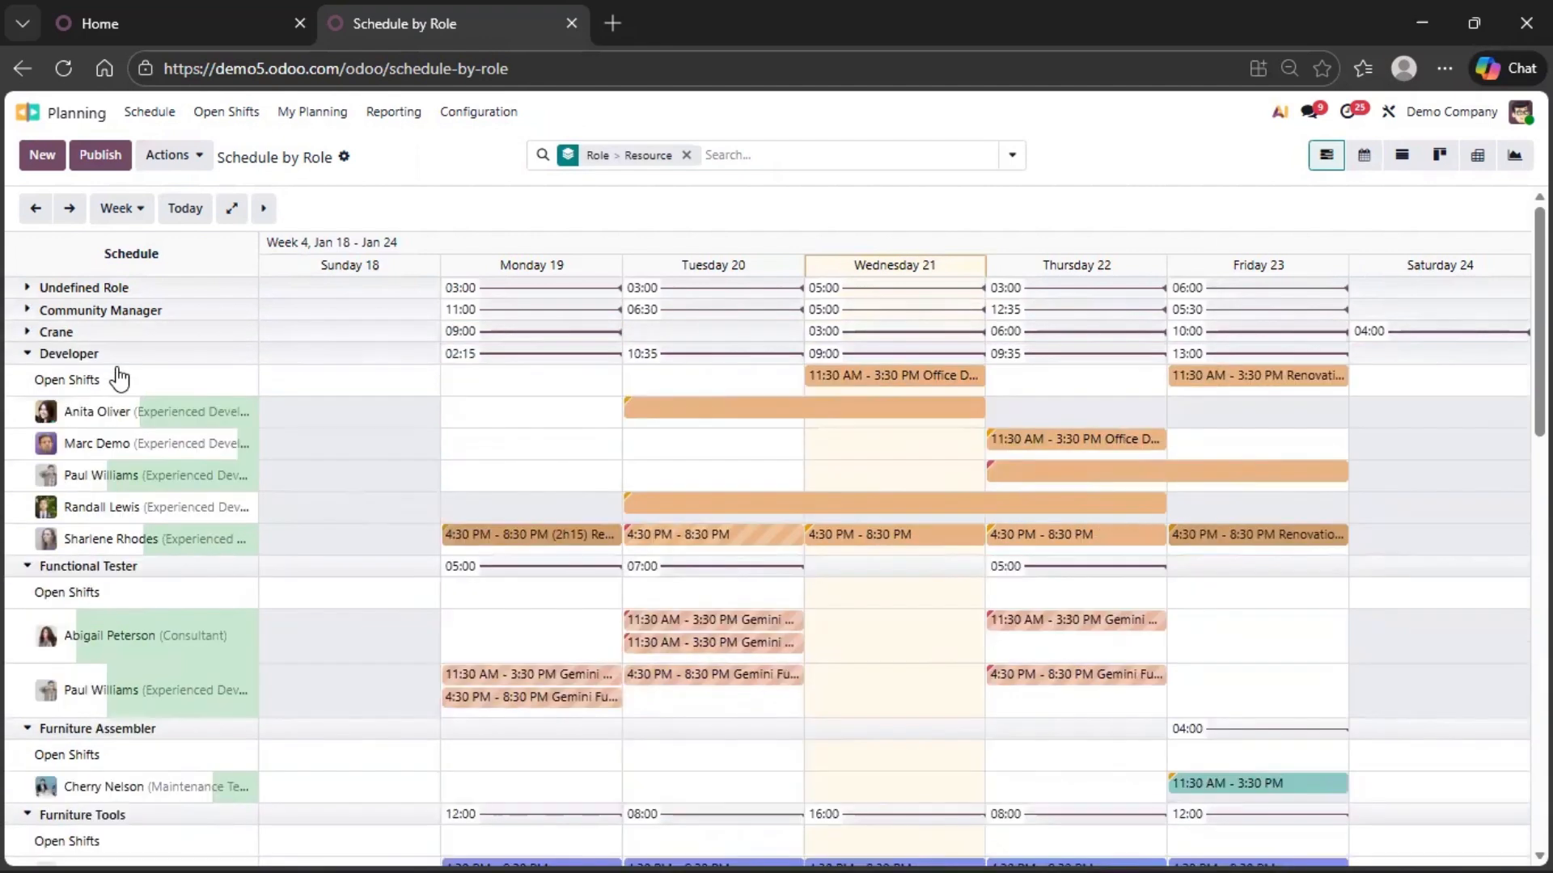
pyautogui.click(113, 355)
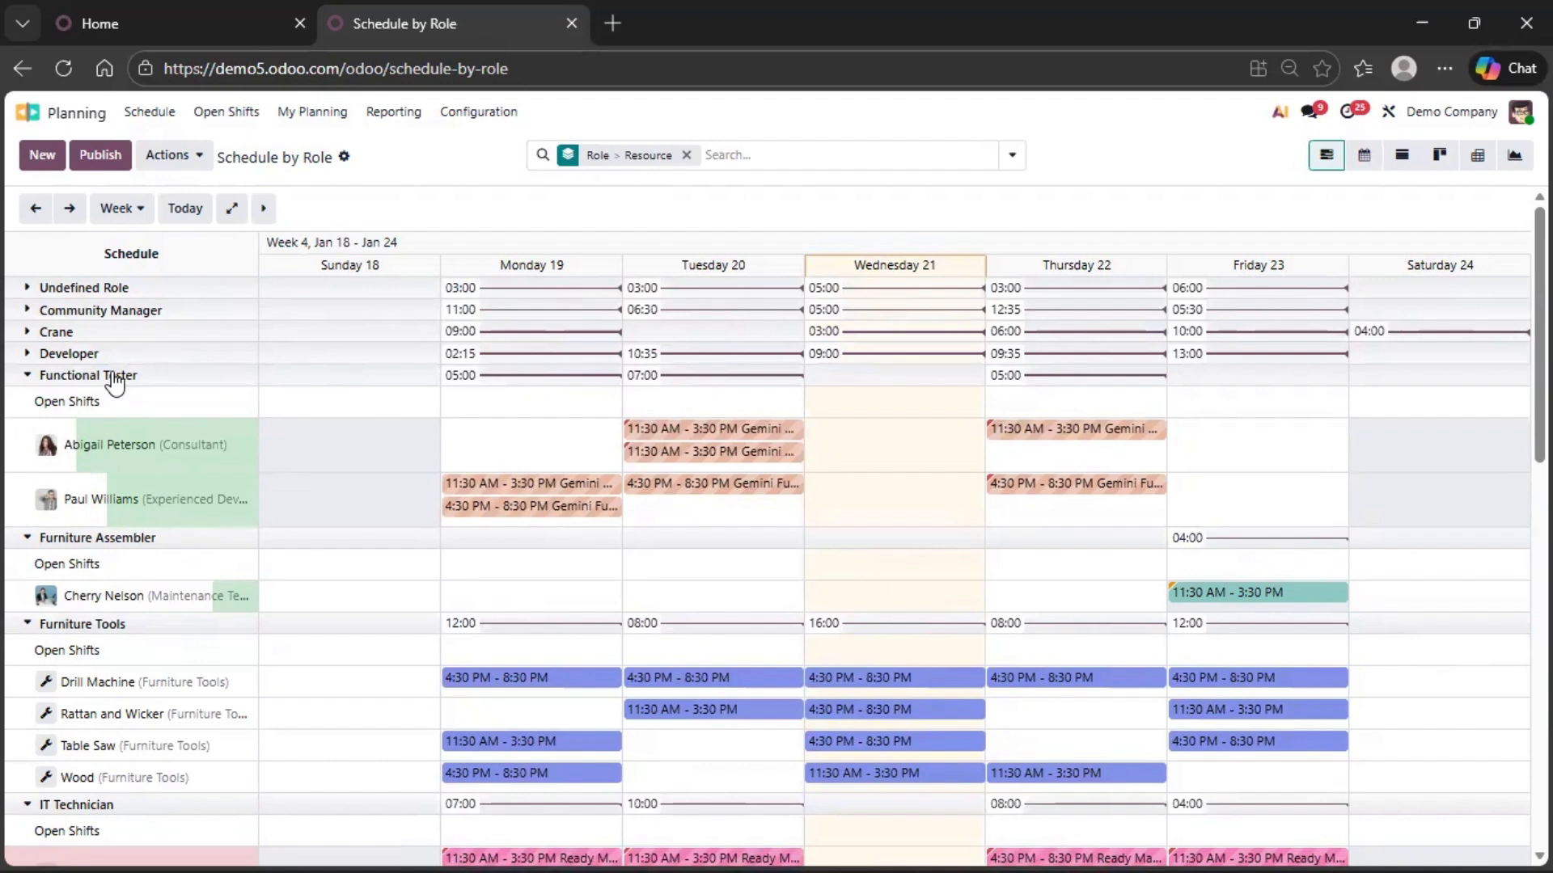
pyautogui.click(113, 378)
pyautogui.click(120, 398)
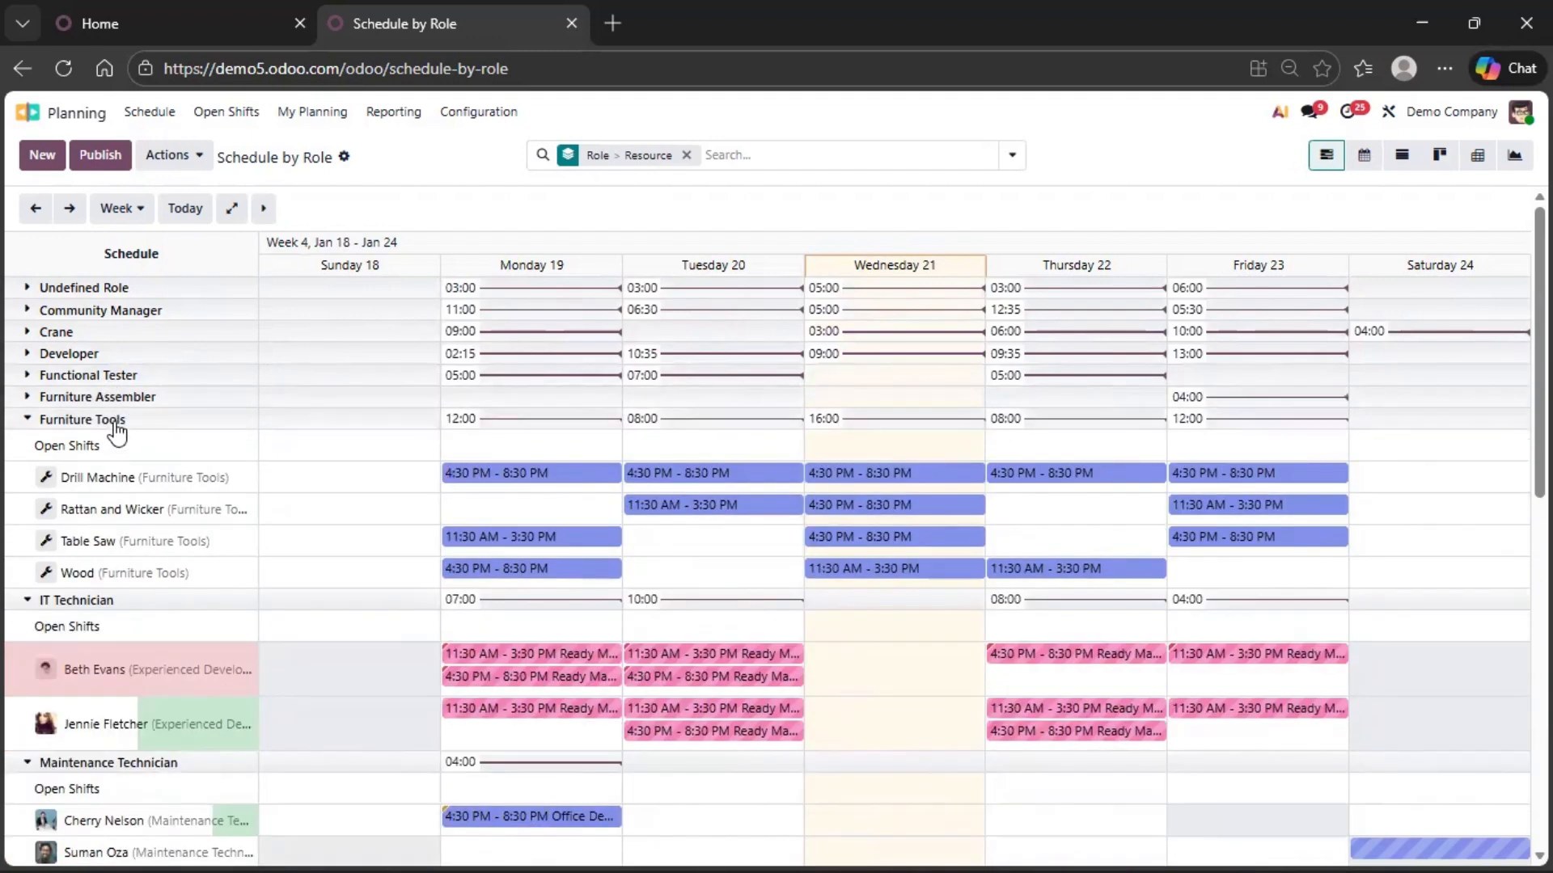
pyautogui.click(115, 421)
pyautogui.click(115, 444)
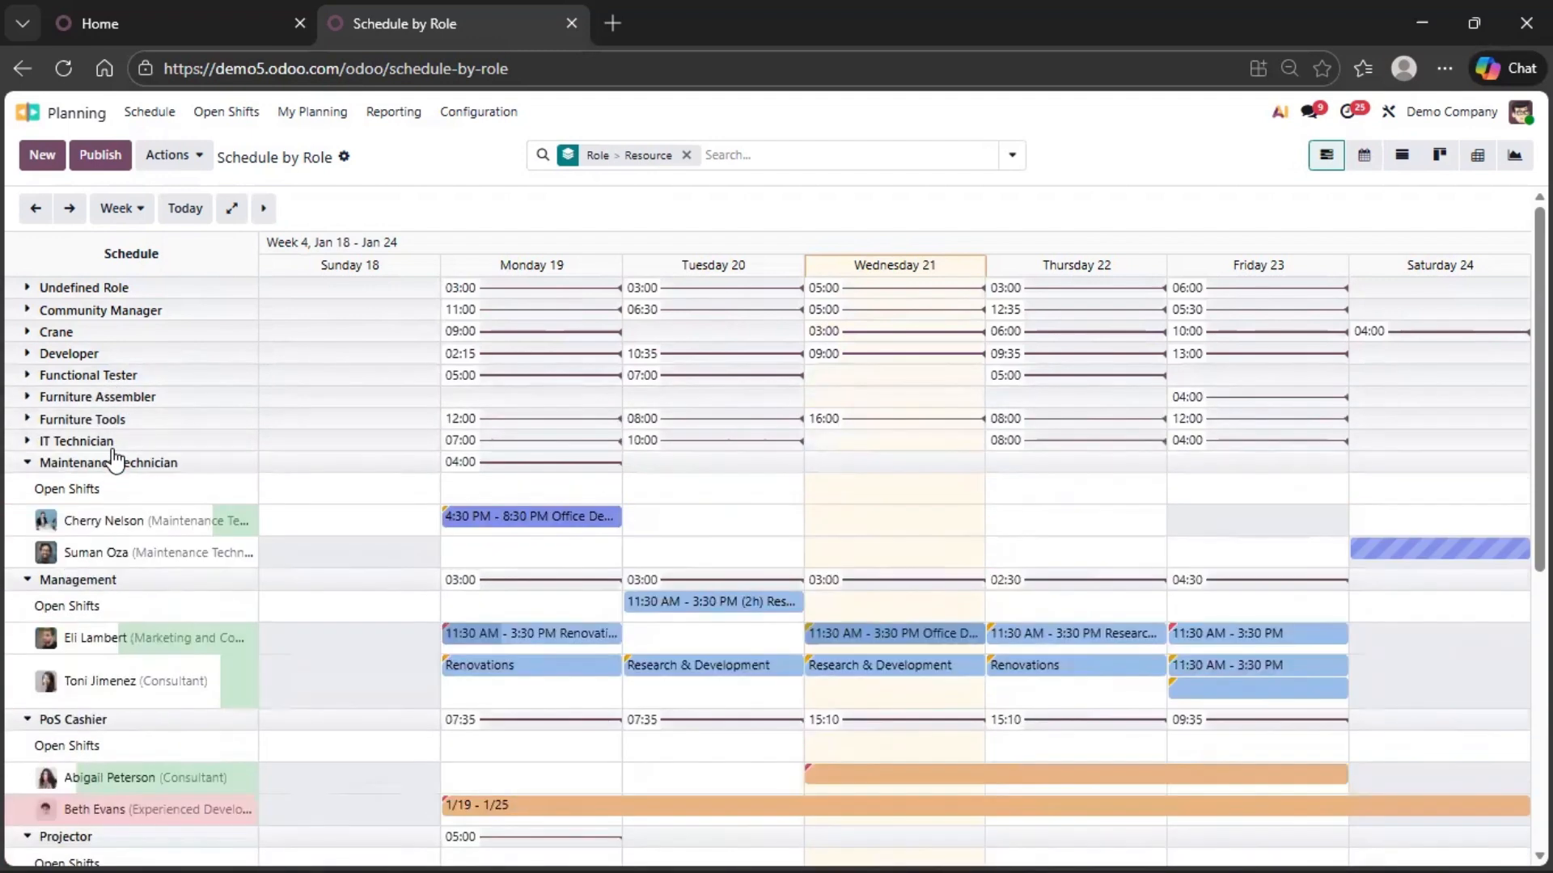
pyautogui.click(113, 465)
pyautogui.click(114, 488)
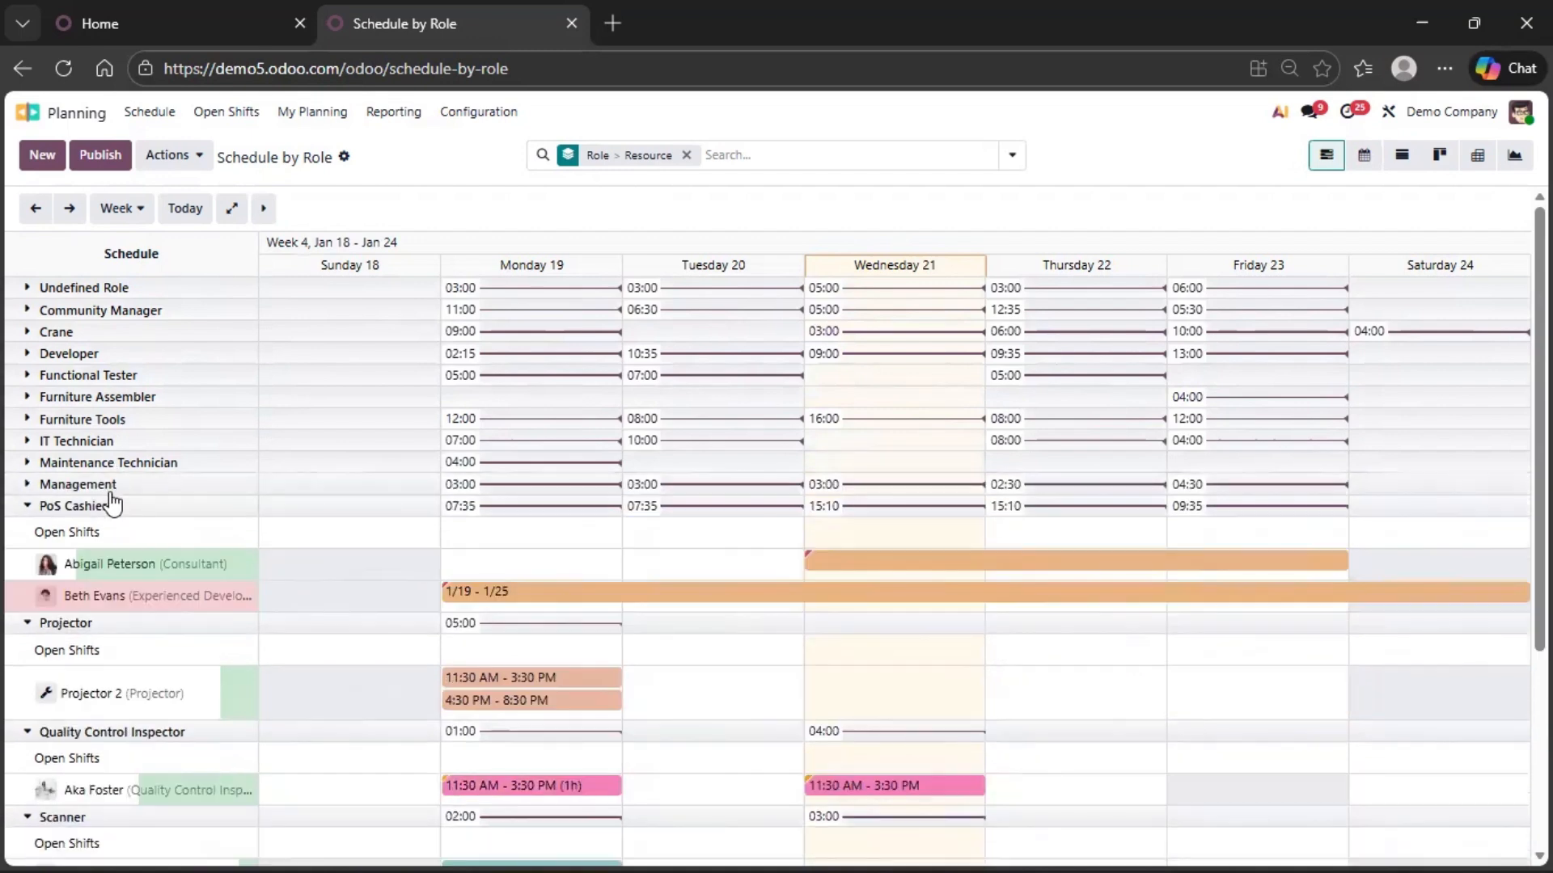
pyautogui.click(109, 509)
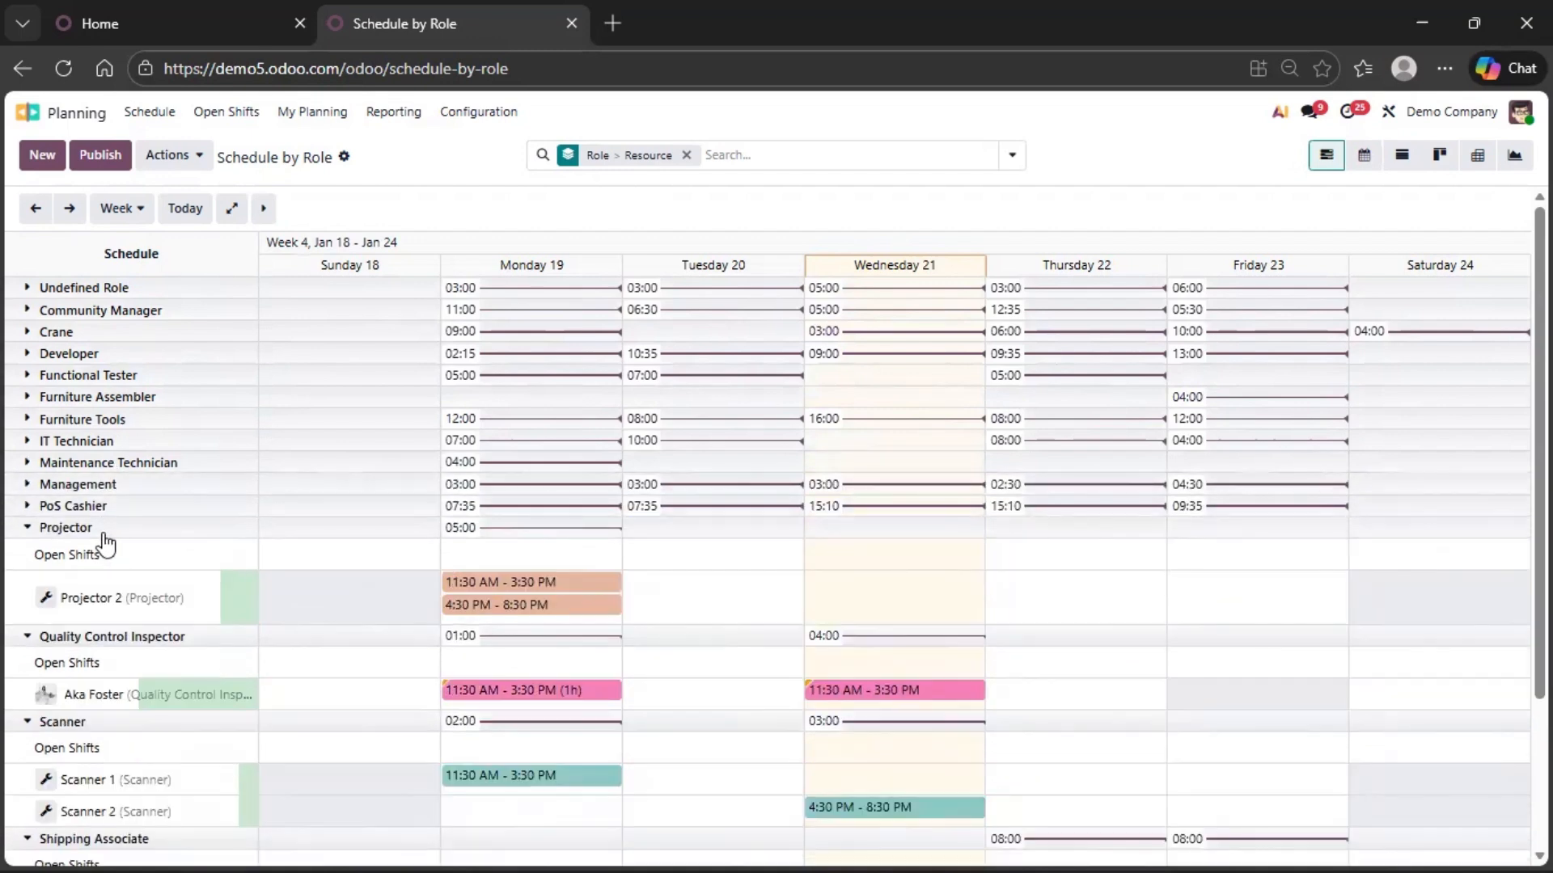
pyautogui.click(108, 530)
pyautogui.click(104, 552)
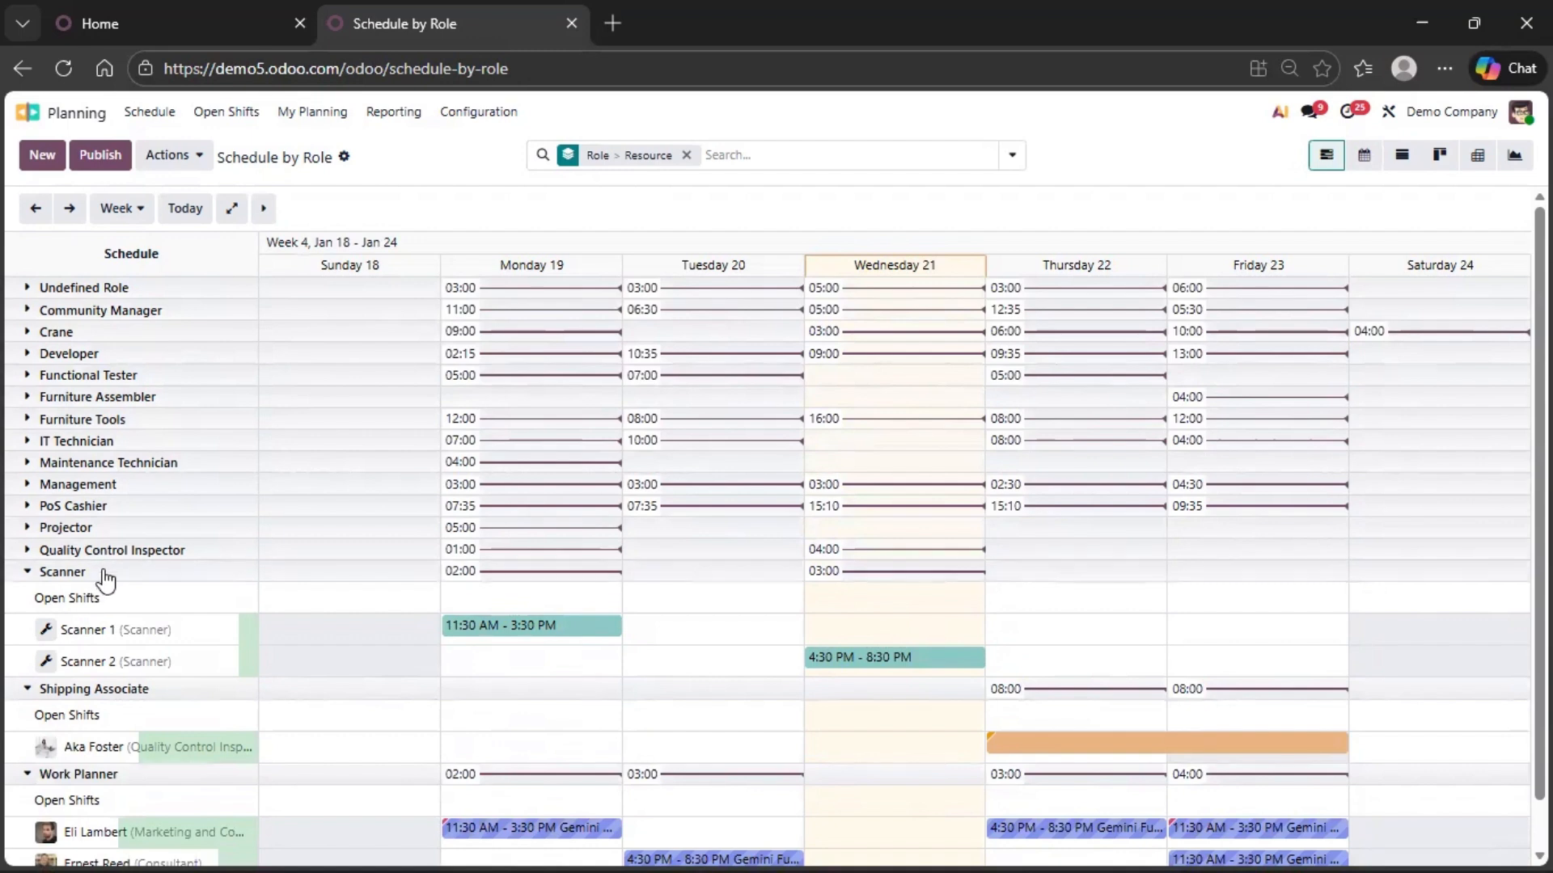
pyautogui.click(103, 577)
pyautogui.click(102, 596)
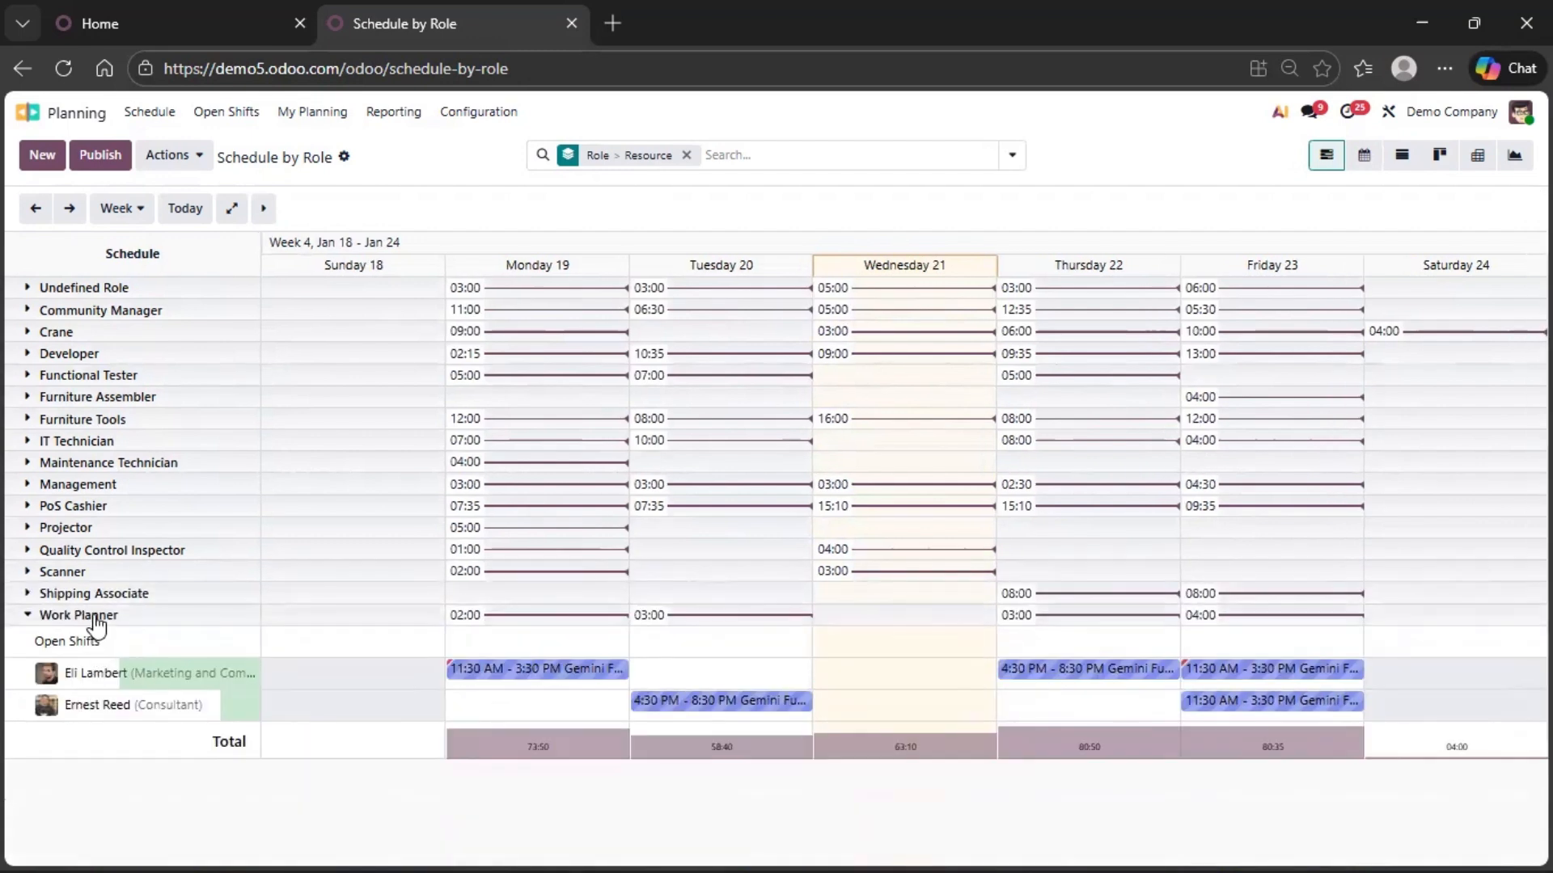
pyautogui.click(94, 617)
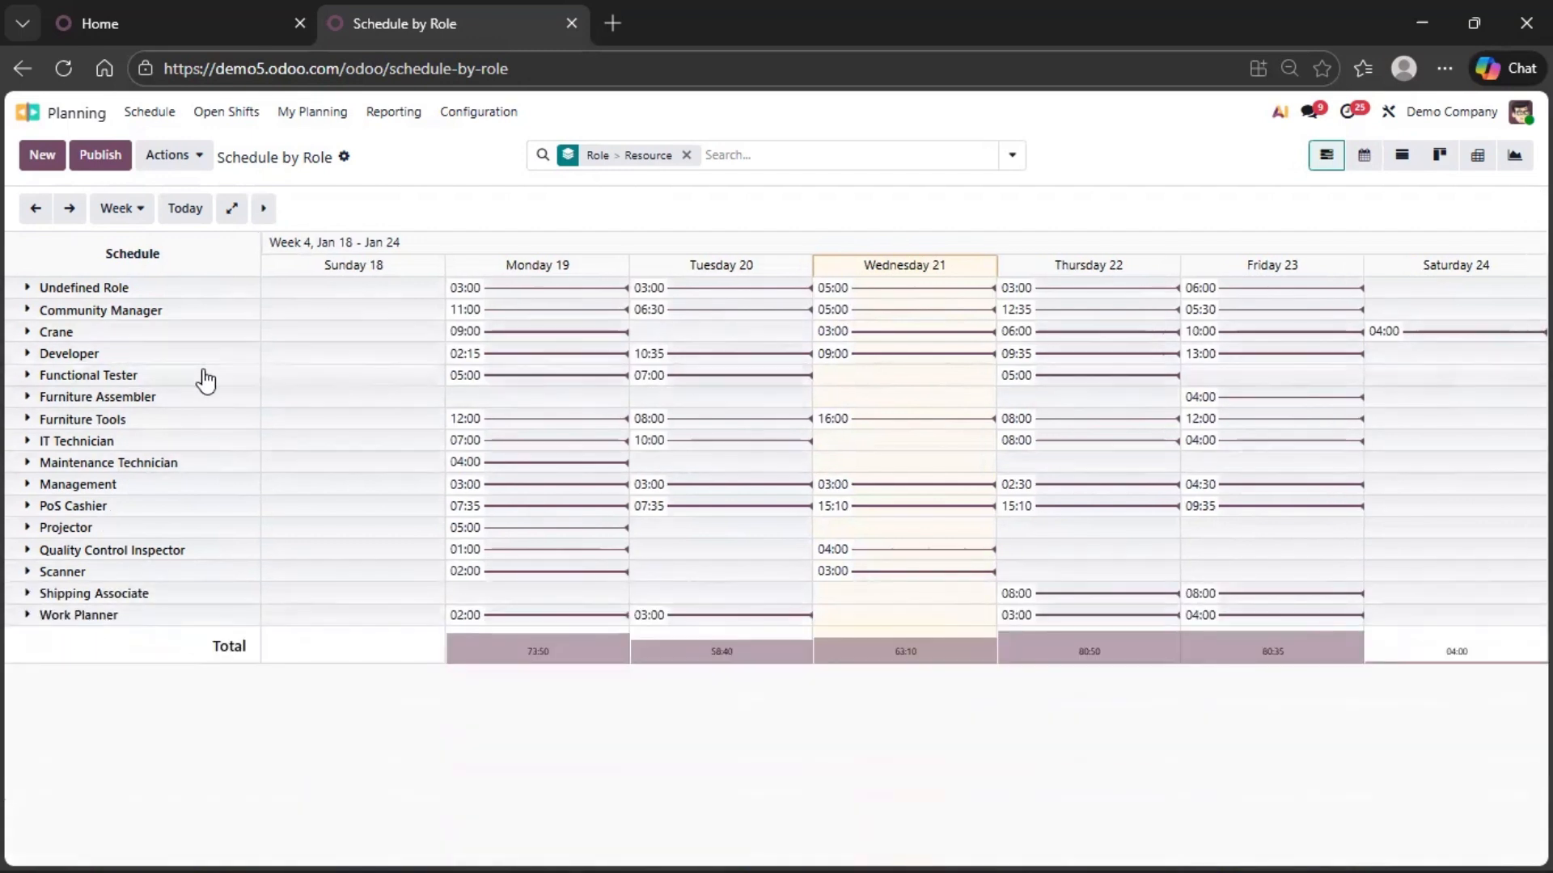
# Start a new shift with the Delivery role and assign the newly created employee as its resource.
pyautogui.click(38, 159)
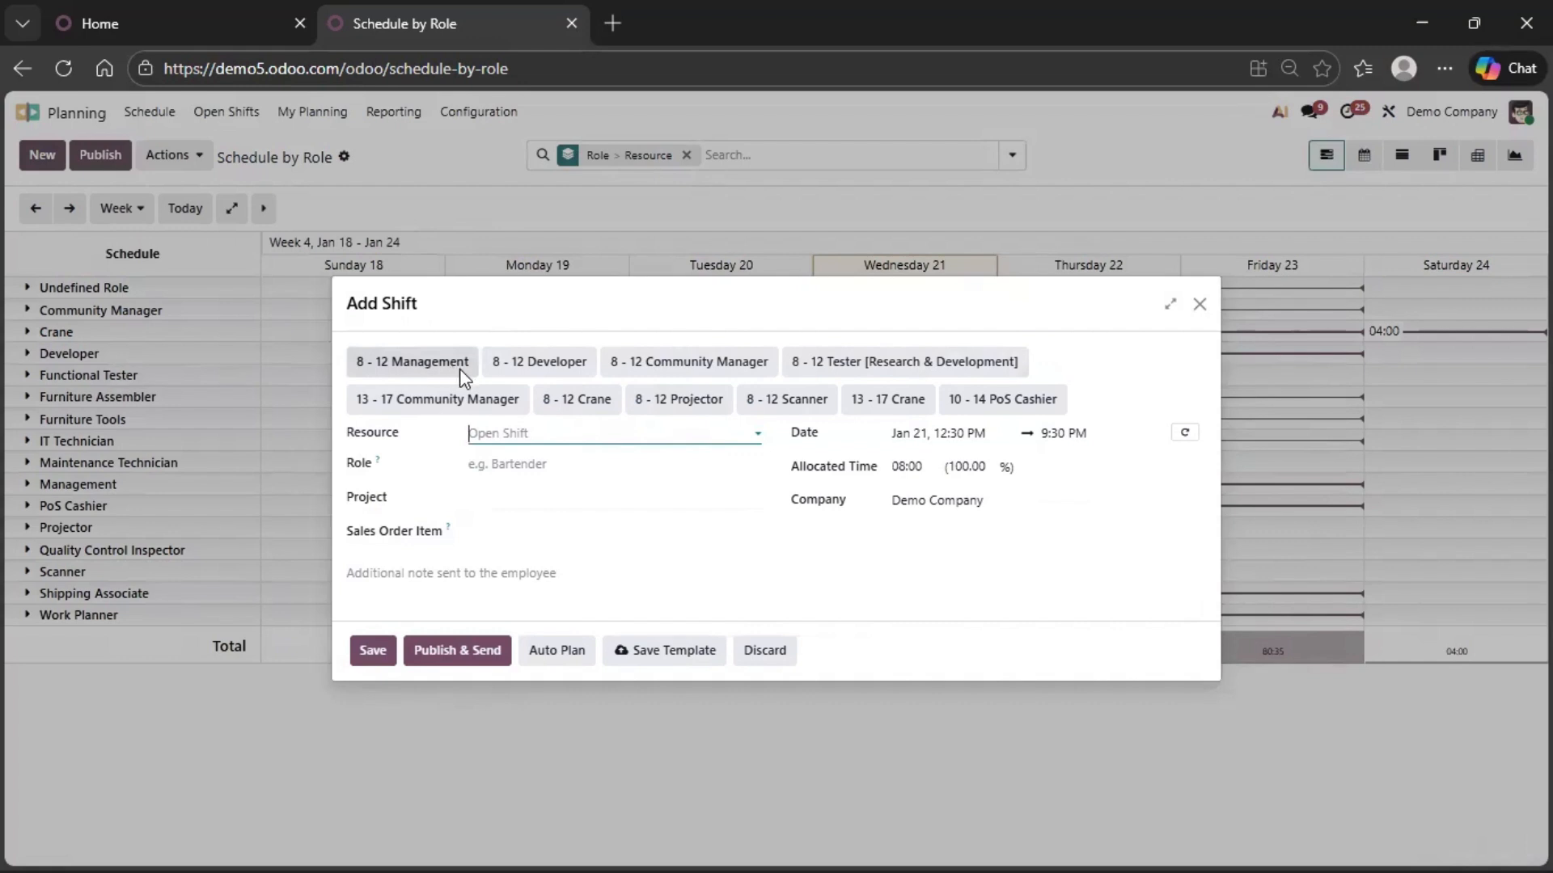
pyautogui.click(503, 468)
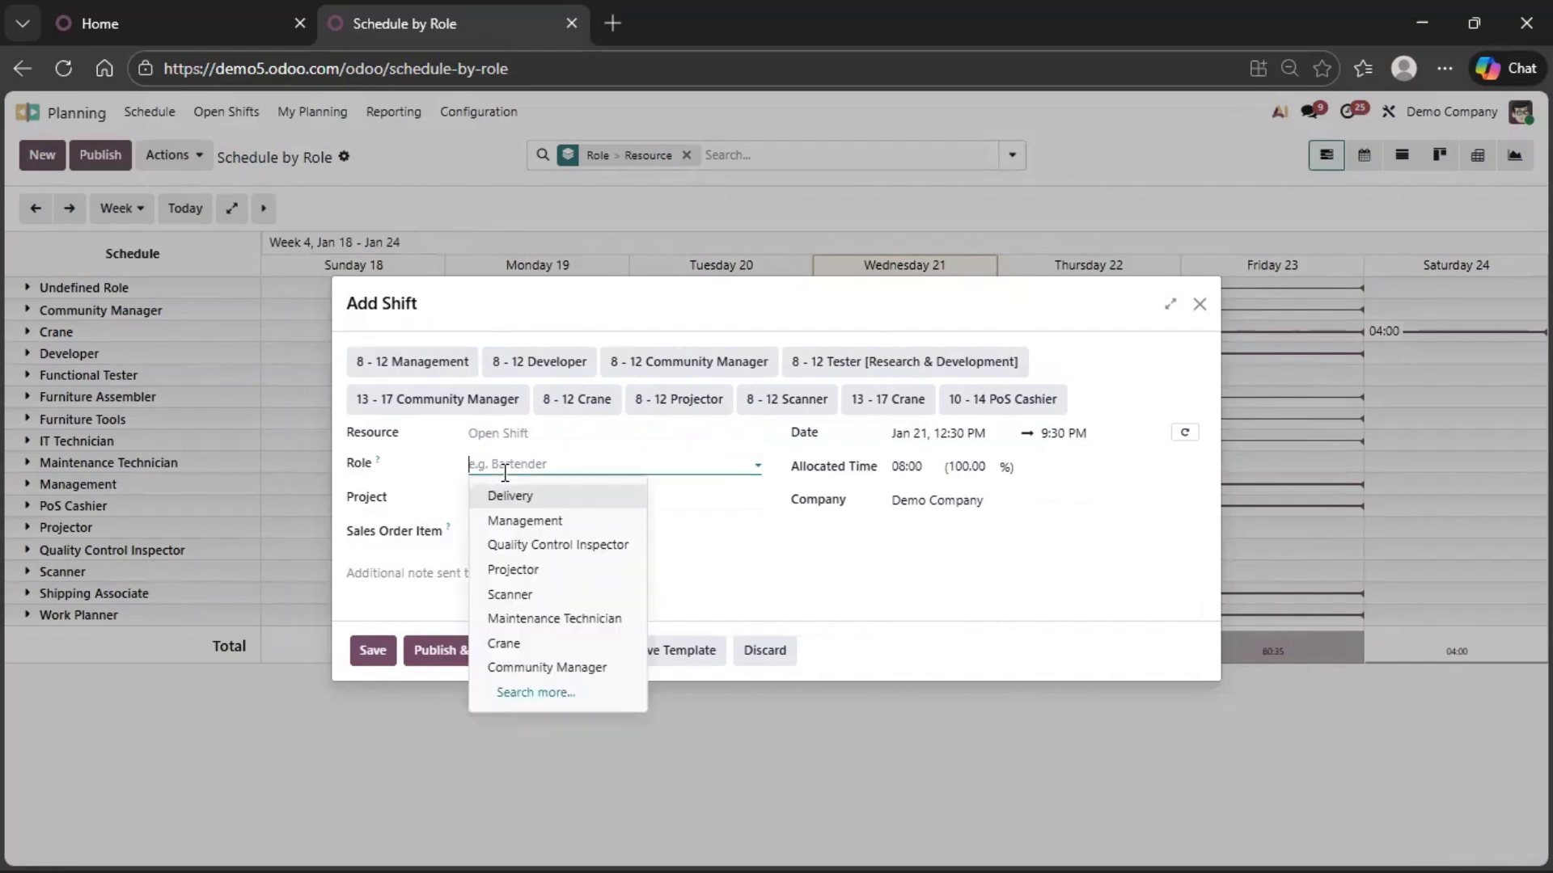
pyautogui.click(548, 497)
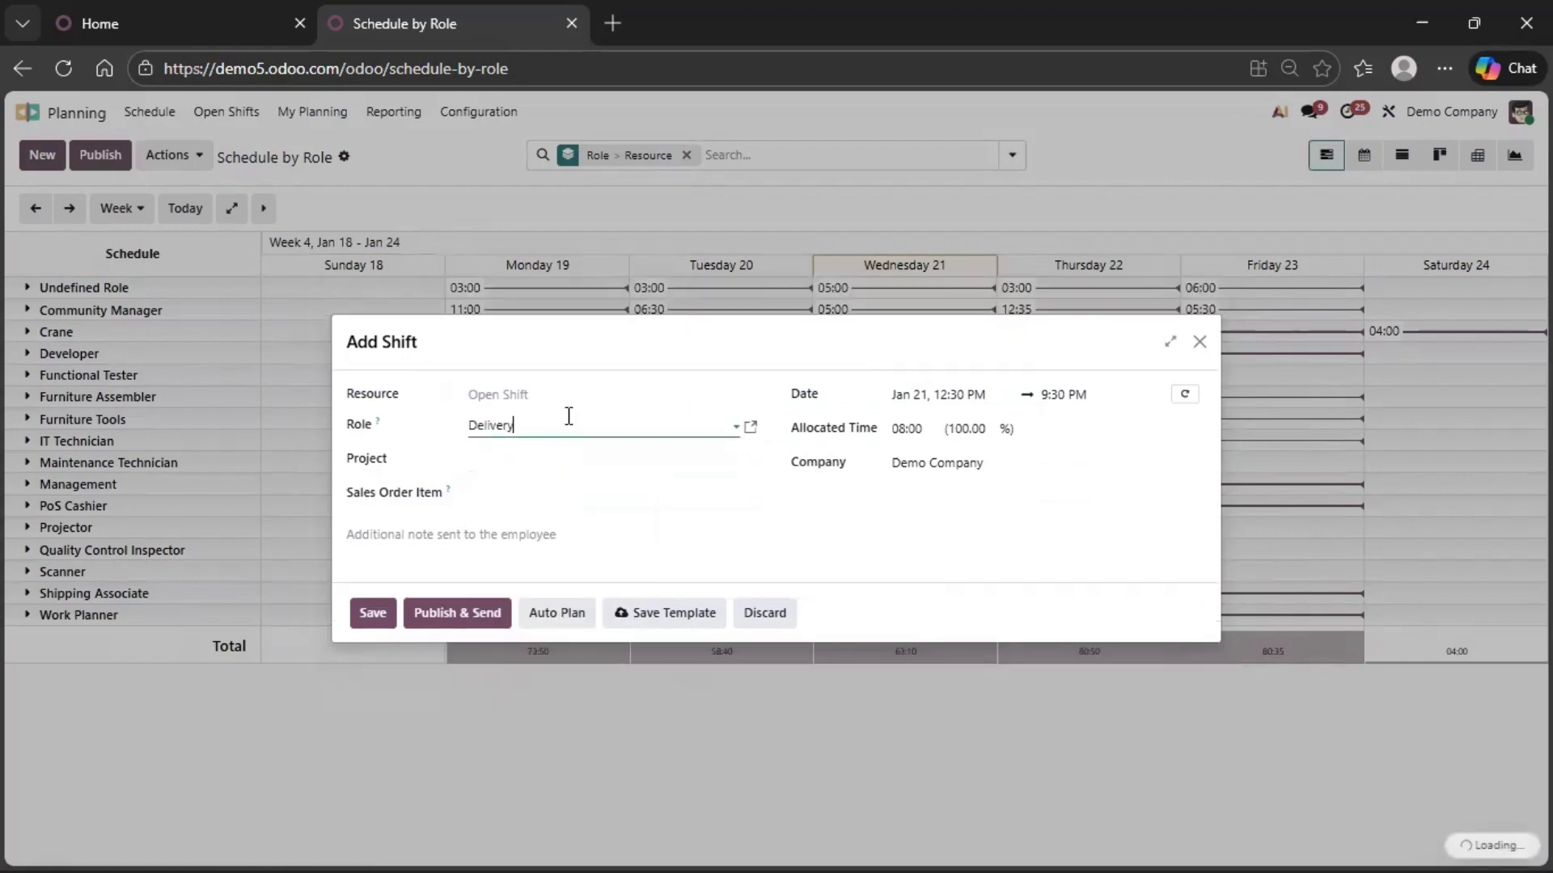
pyautogui.click(554, 395)
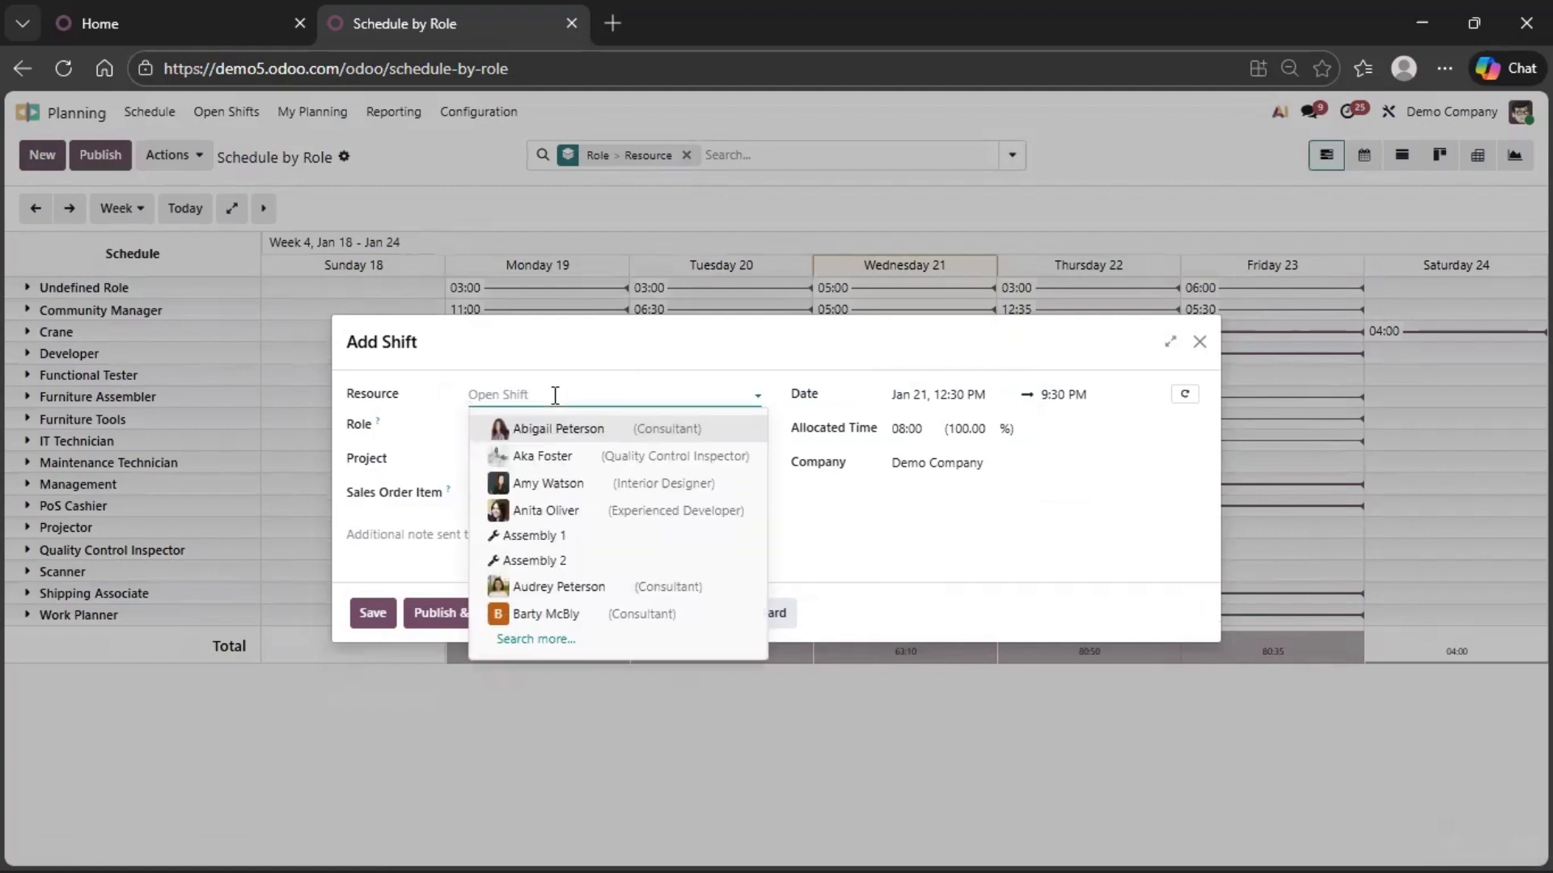
pyautogui.write('SRINI')
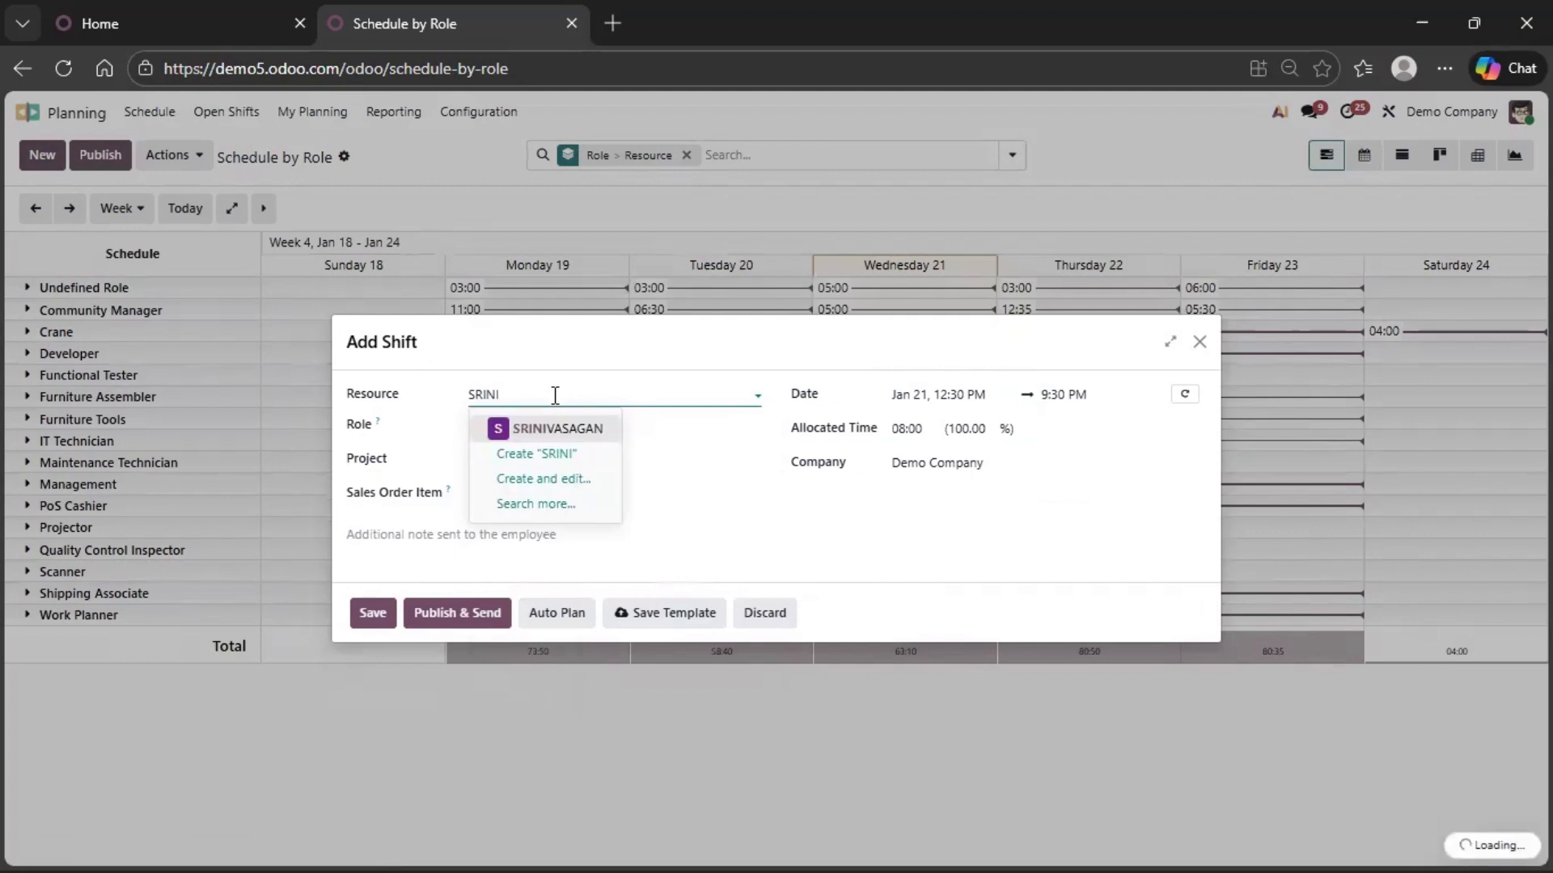
pyautogui.click(576, 429)
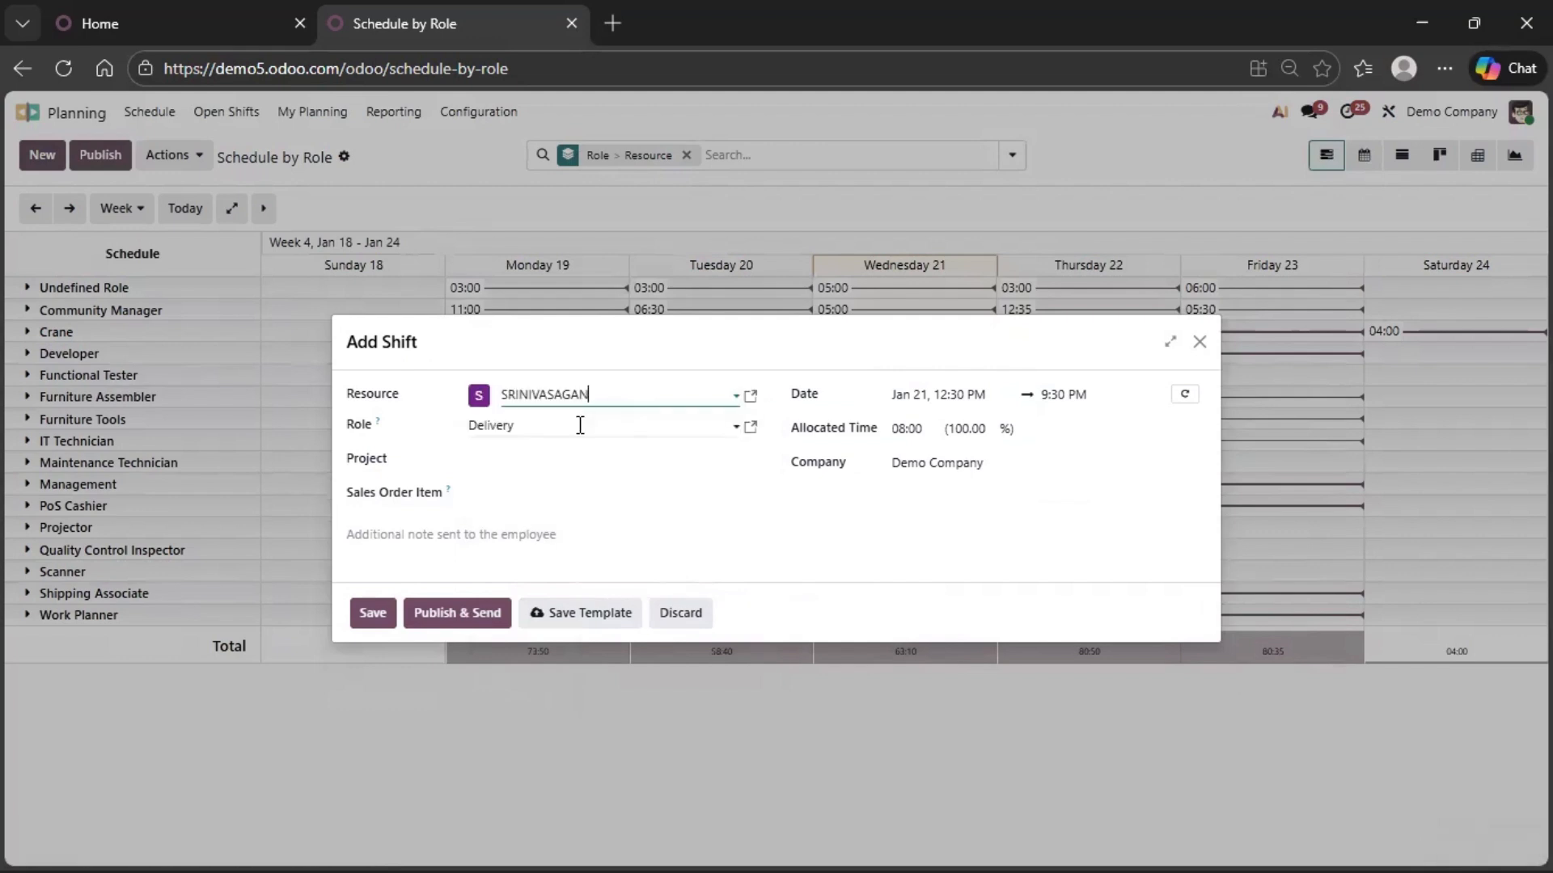
# Check the available projects and sales order items for the shift, leaving both fields empty.
pyautogui.click(519, 461)
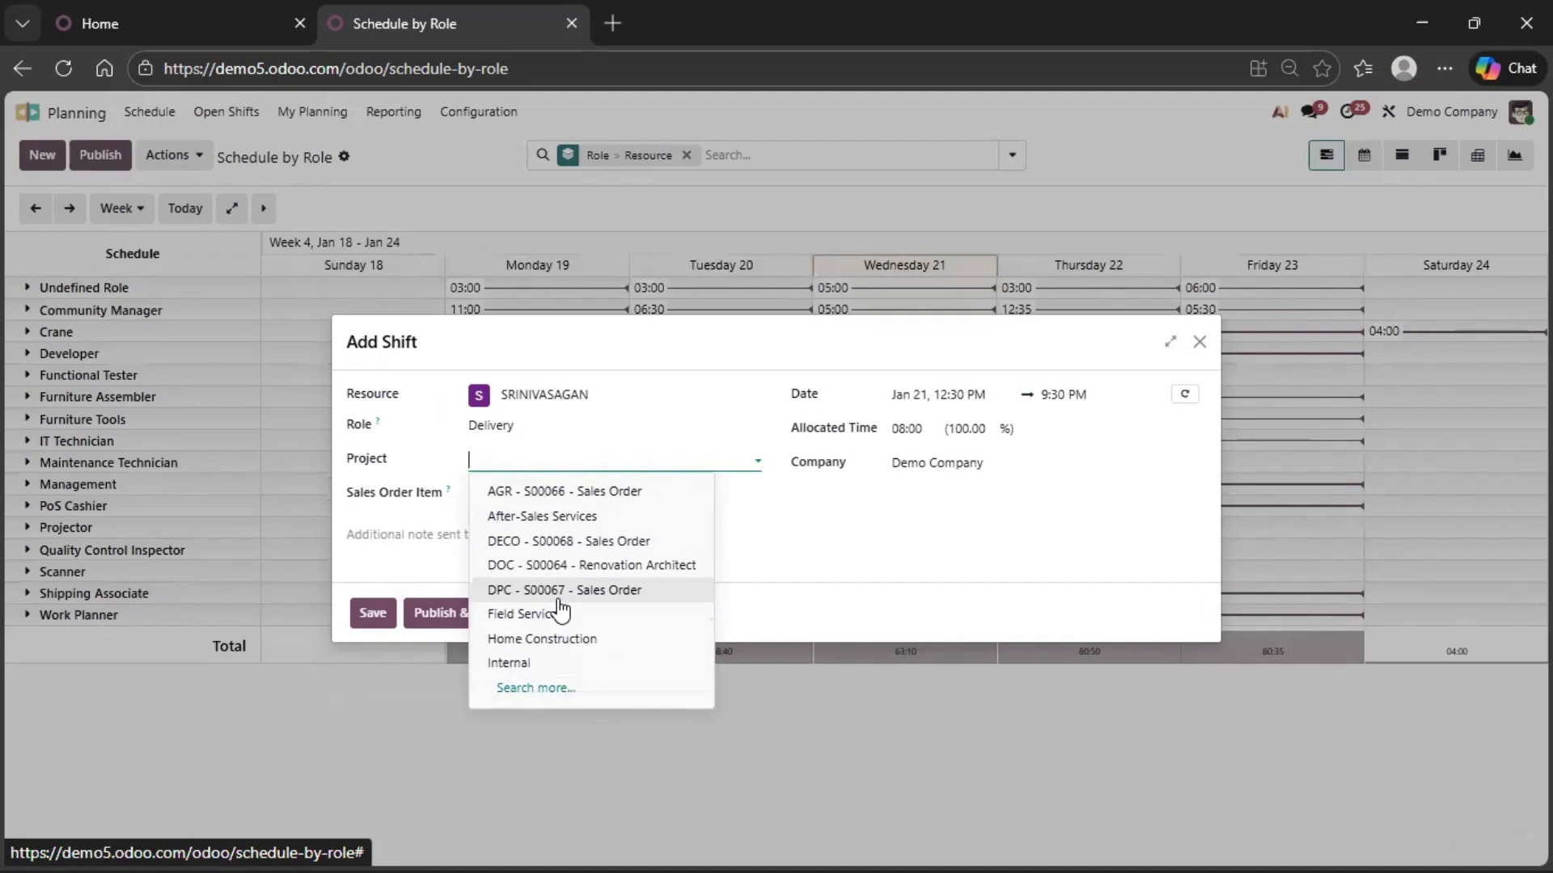
pyautogui.click(776, 544)
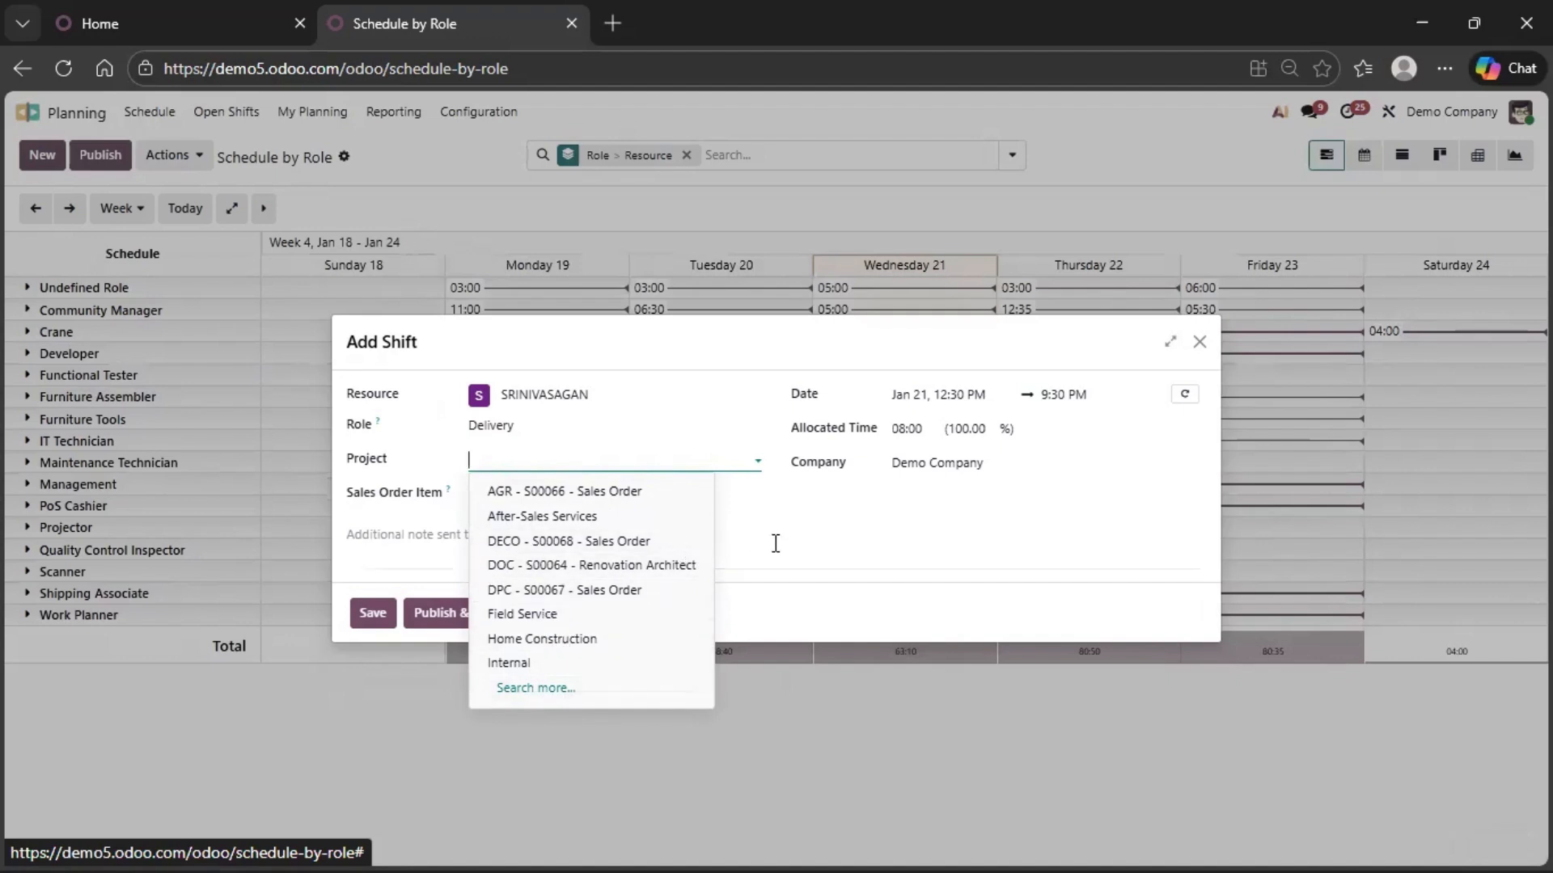
pyautogui.click(587, 495)
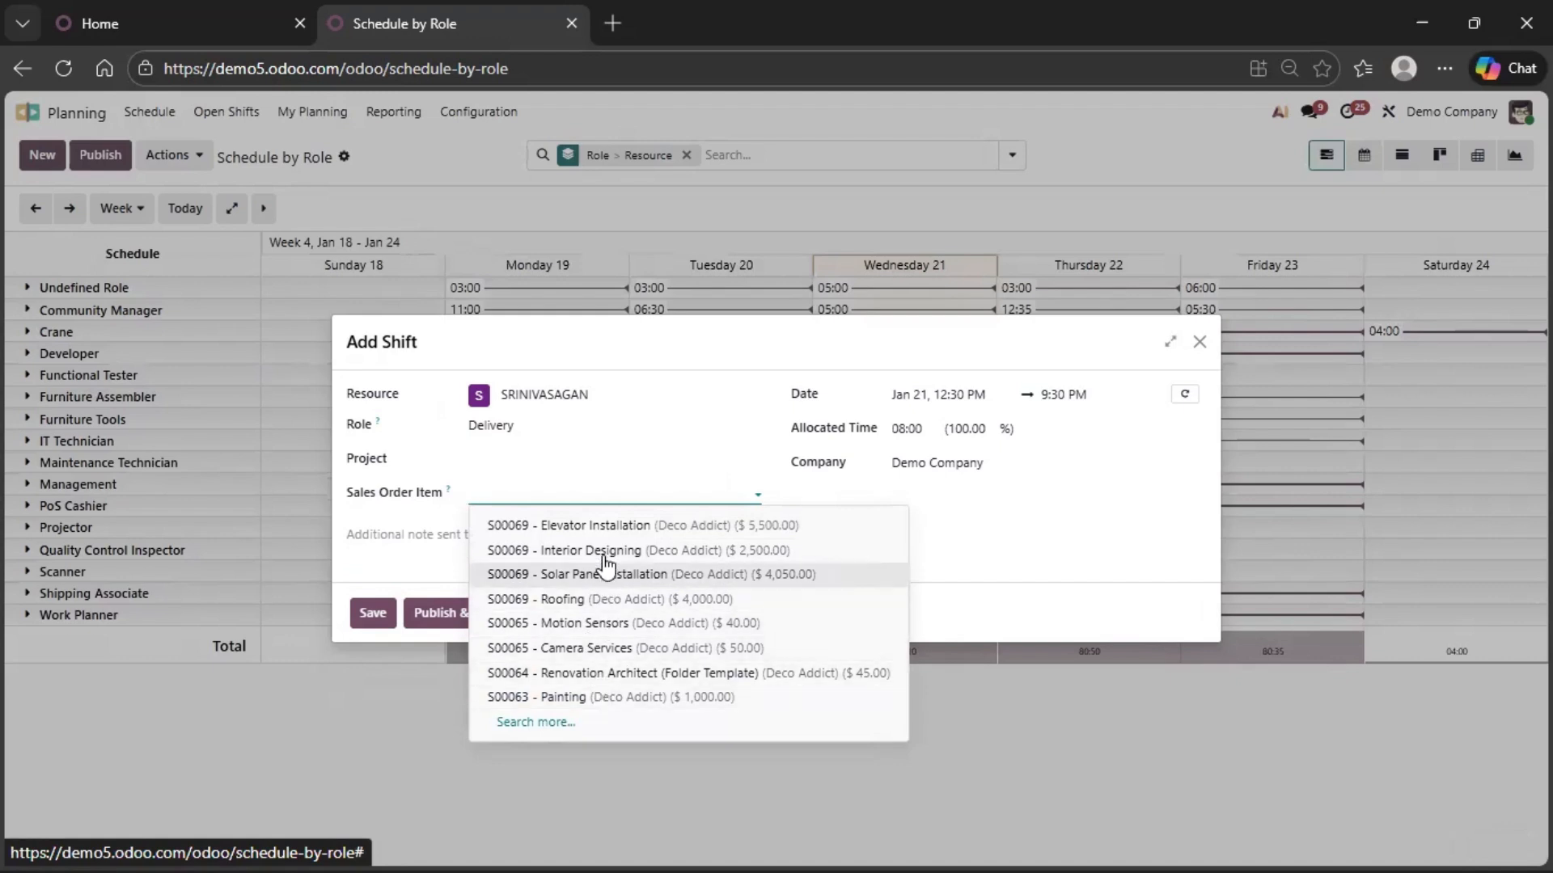
pyautogui.click(970, 544)
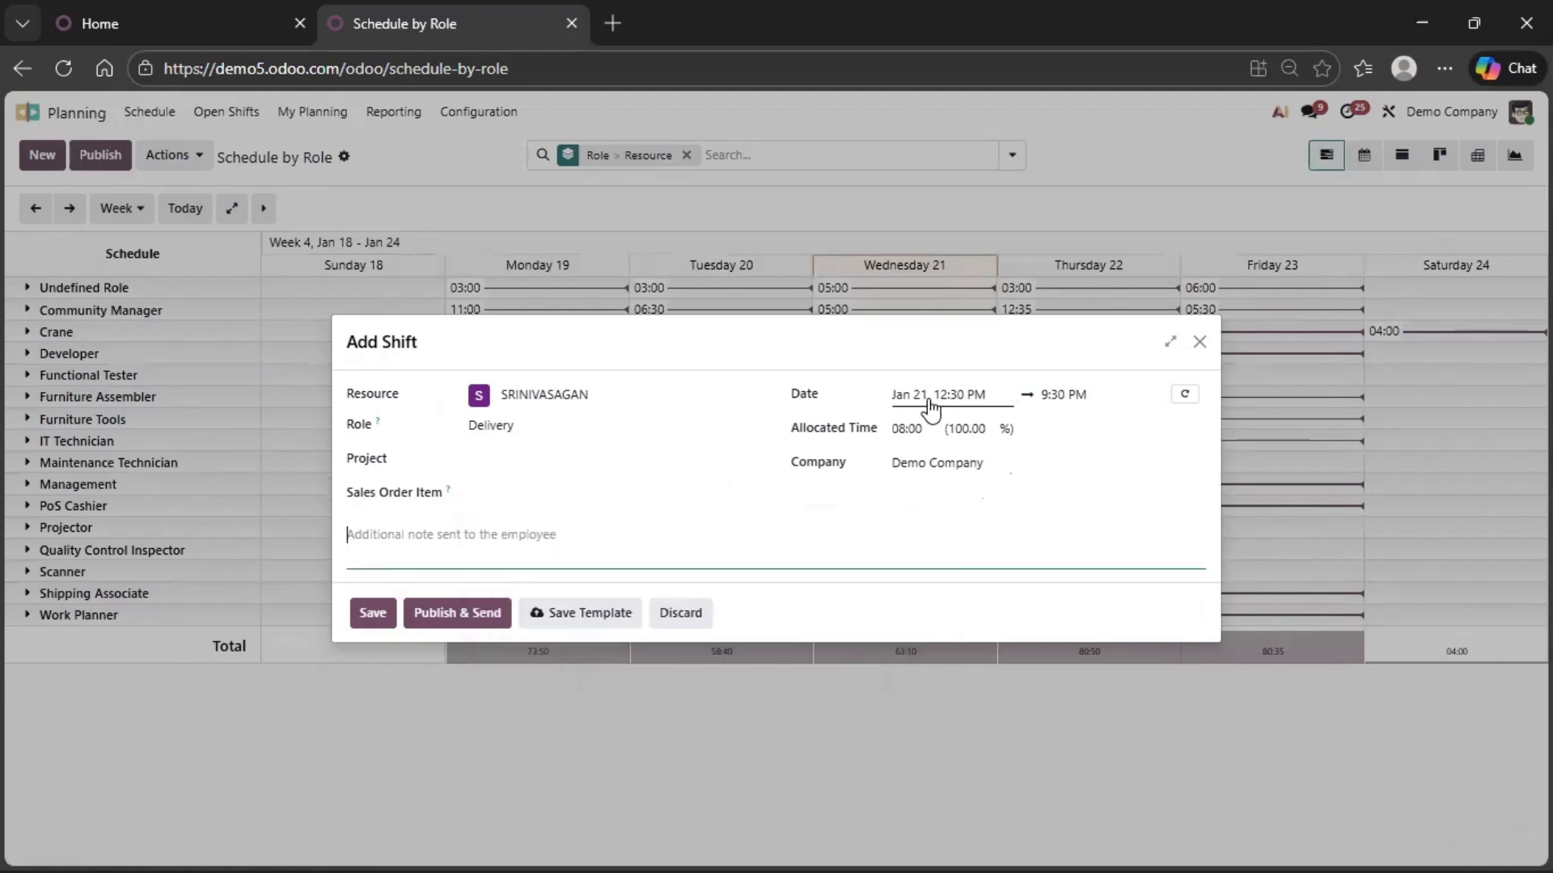
# Set the new shift's date to January 22, 2026 and its allocated time to 2 hours.
pyautogui.click(930, 404)
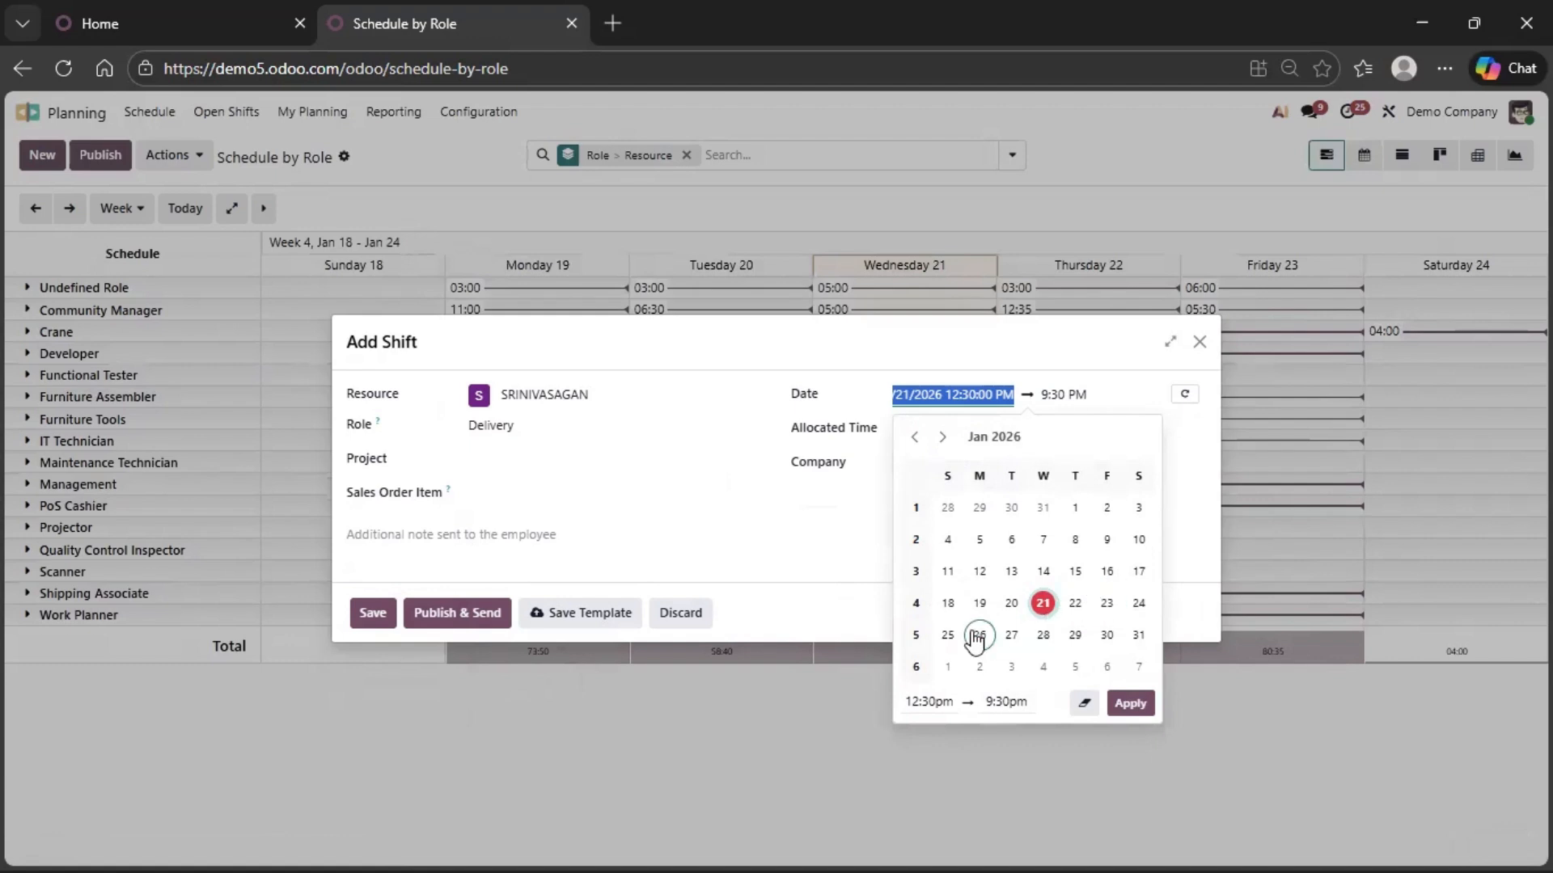
pyautogui.click(1077, 607)
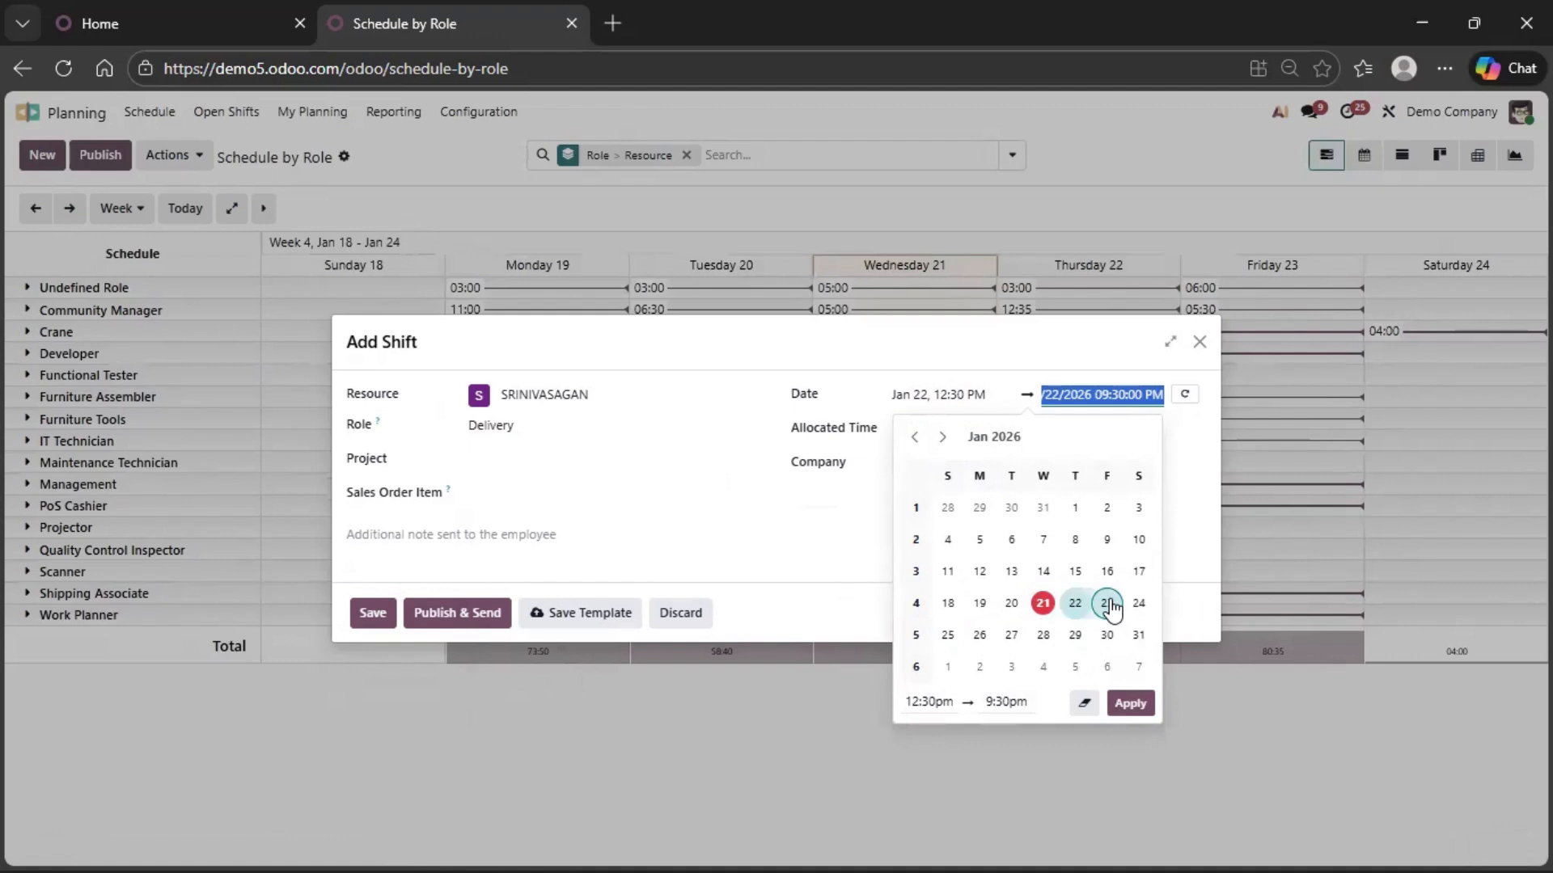
pyautogui.click(1130, 703)
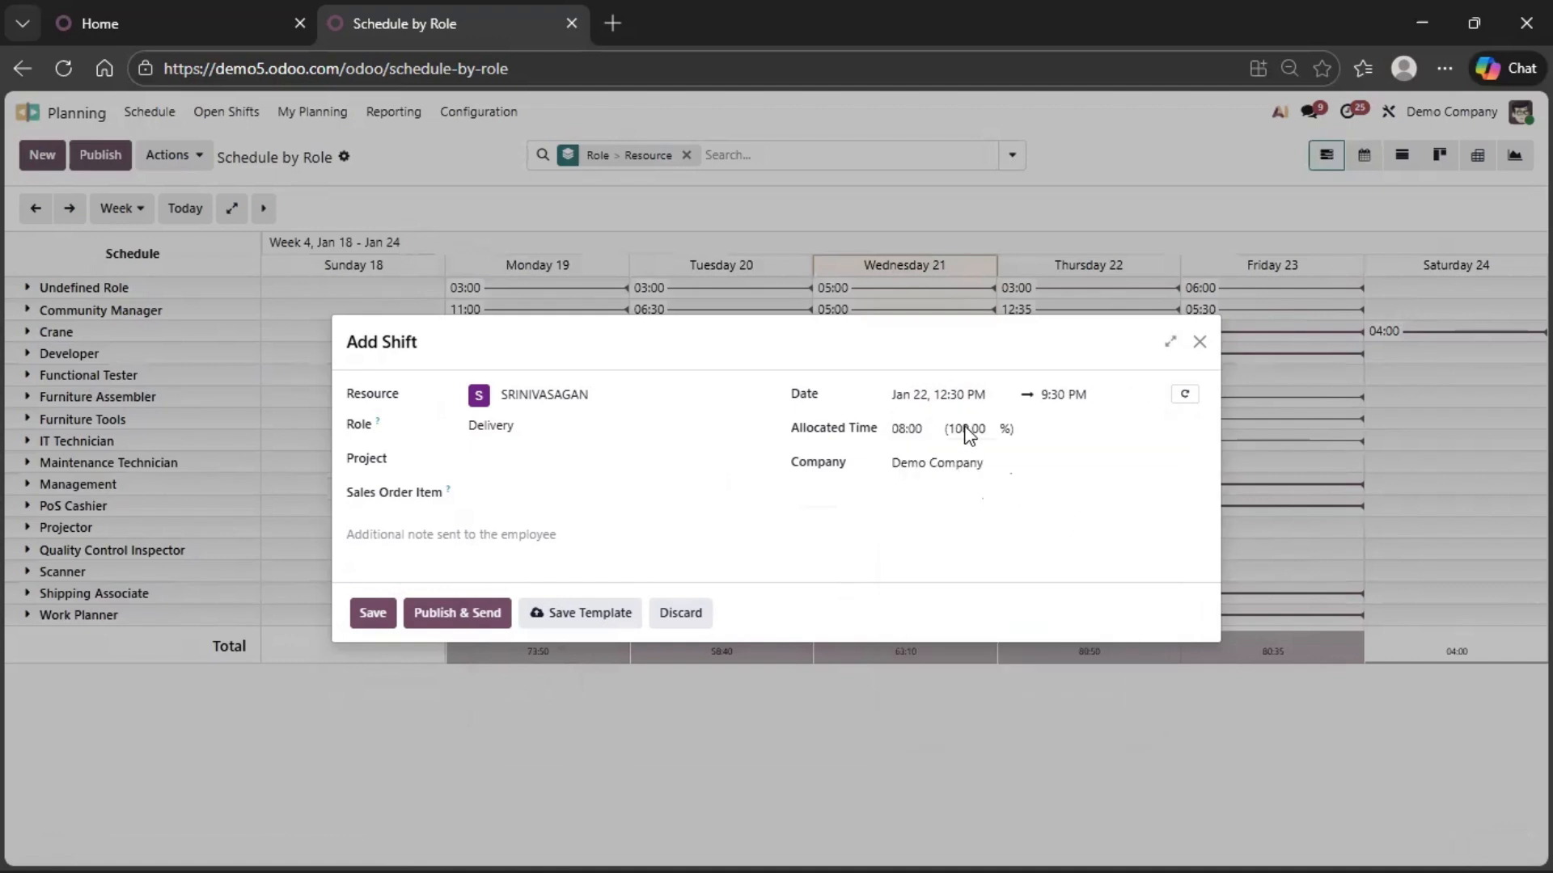
pyautogui.click(916, 435)
pyautogui.write('2')
pyautogui.click(1016, 528)
# Check the company choices for the shift, add the note DEMO for the employee and save the shift.
pyautogui.click(983, 445)
pyautogui.click(982, 463)
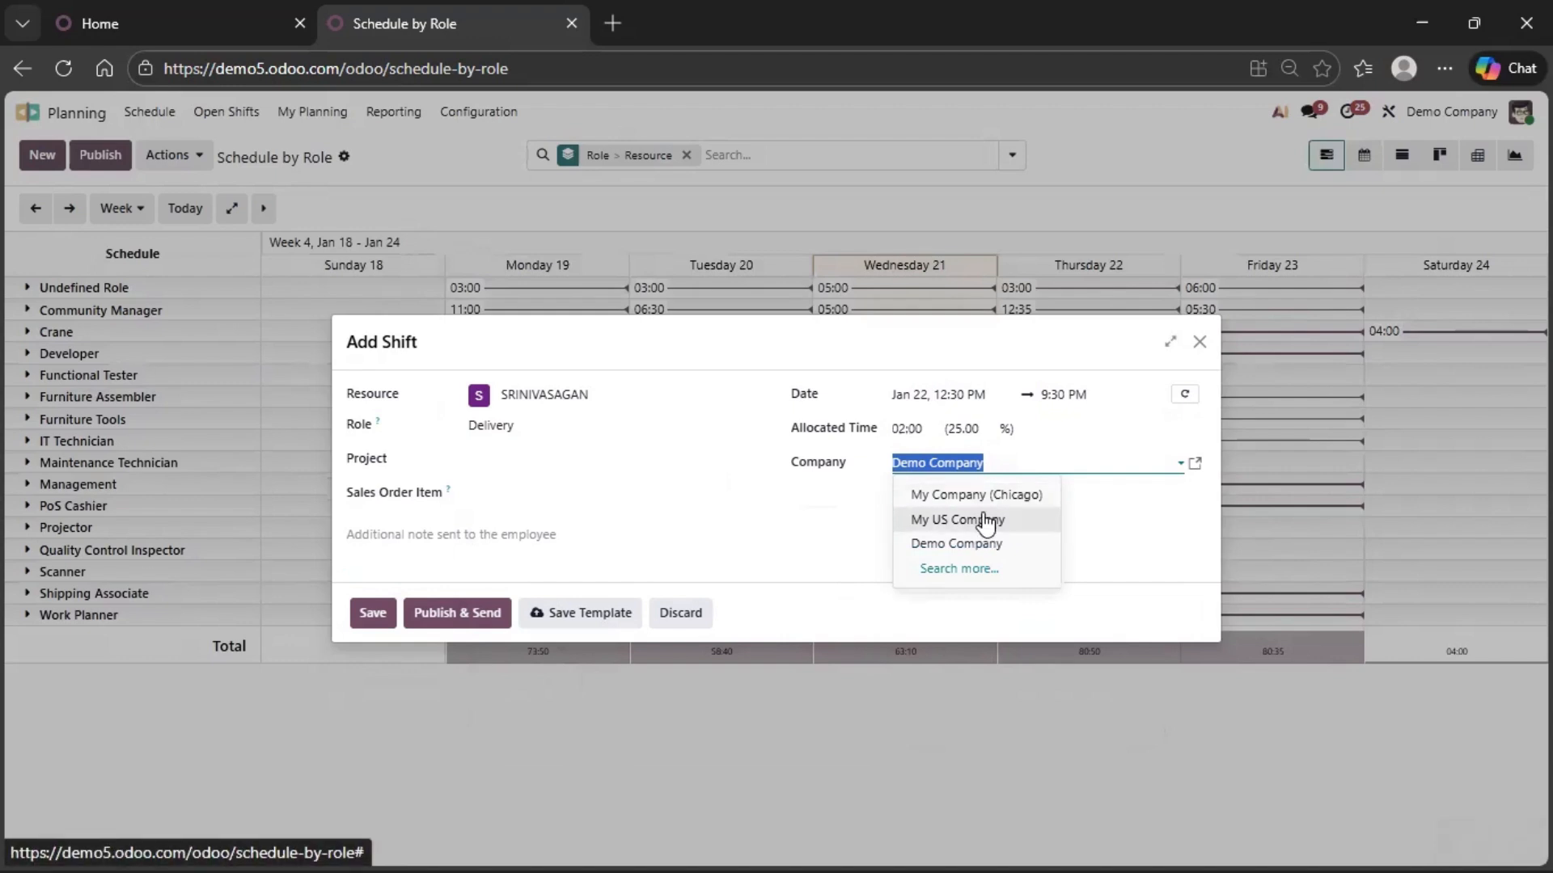
pyautogui.click(1109, 566)
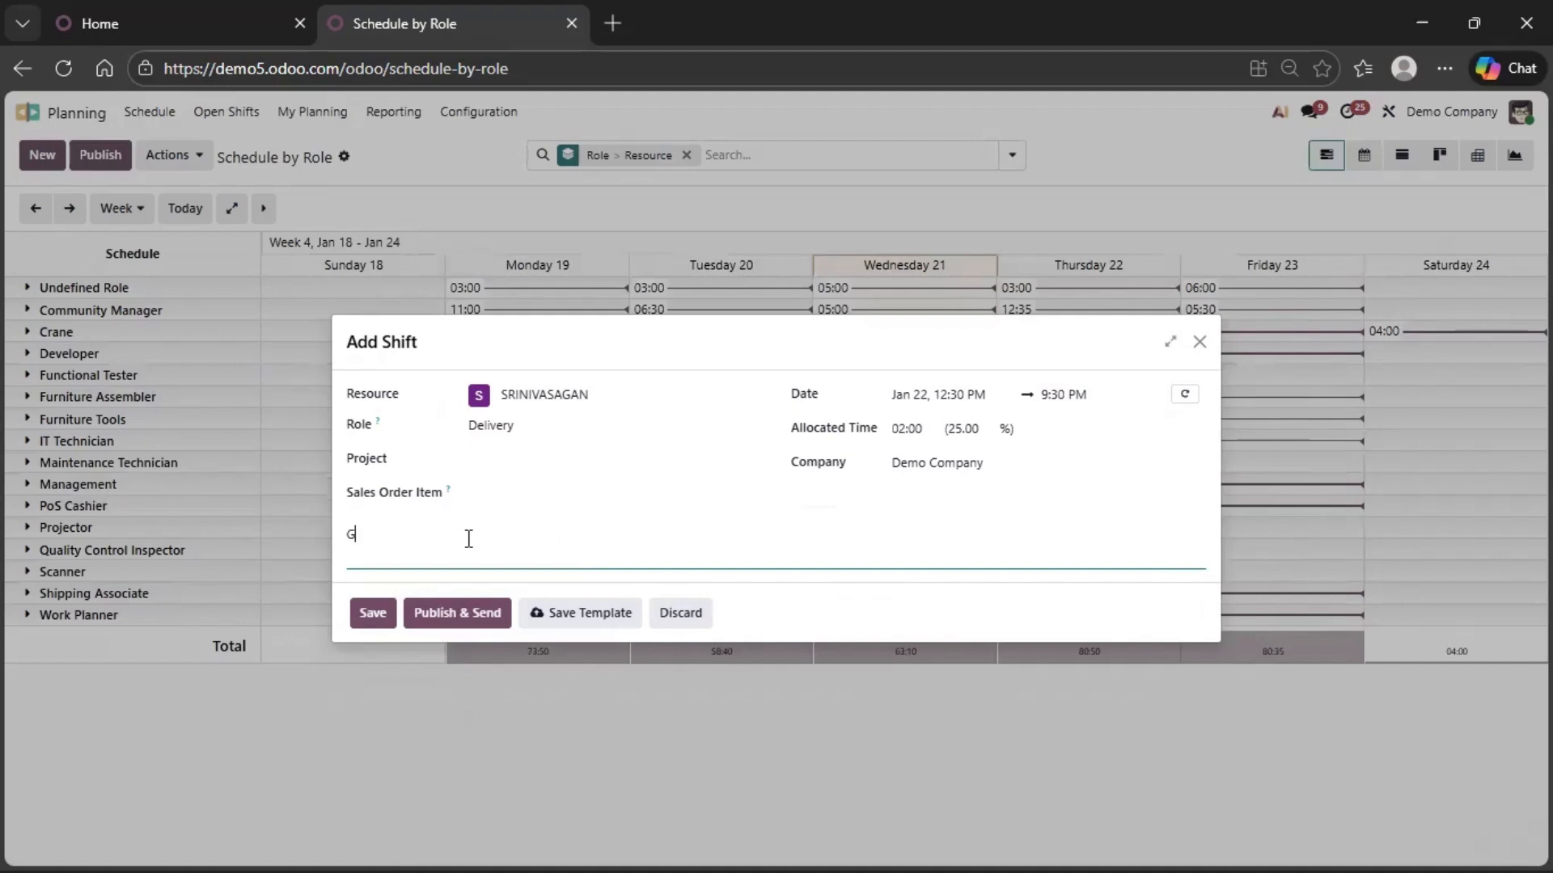
pyautogui.write('DEMO')
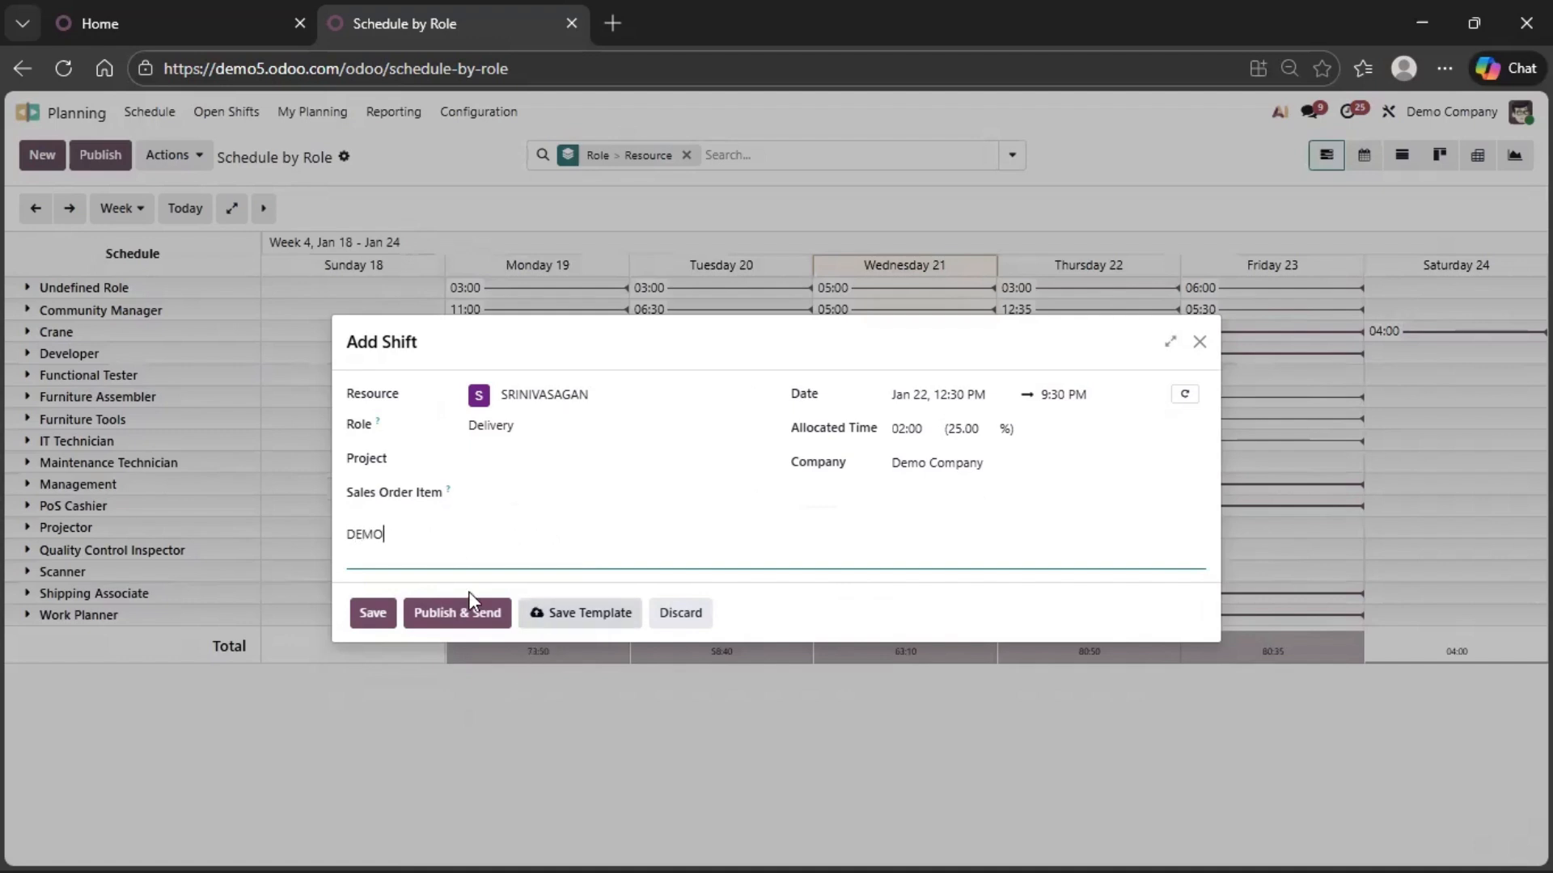
pyautogui.click(377, 616)
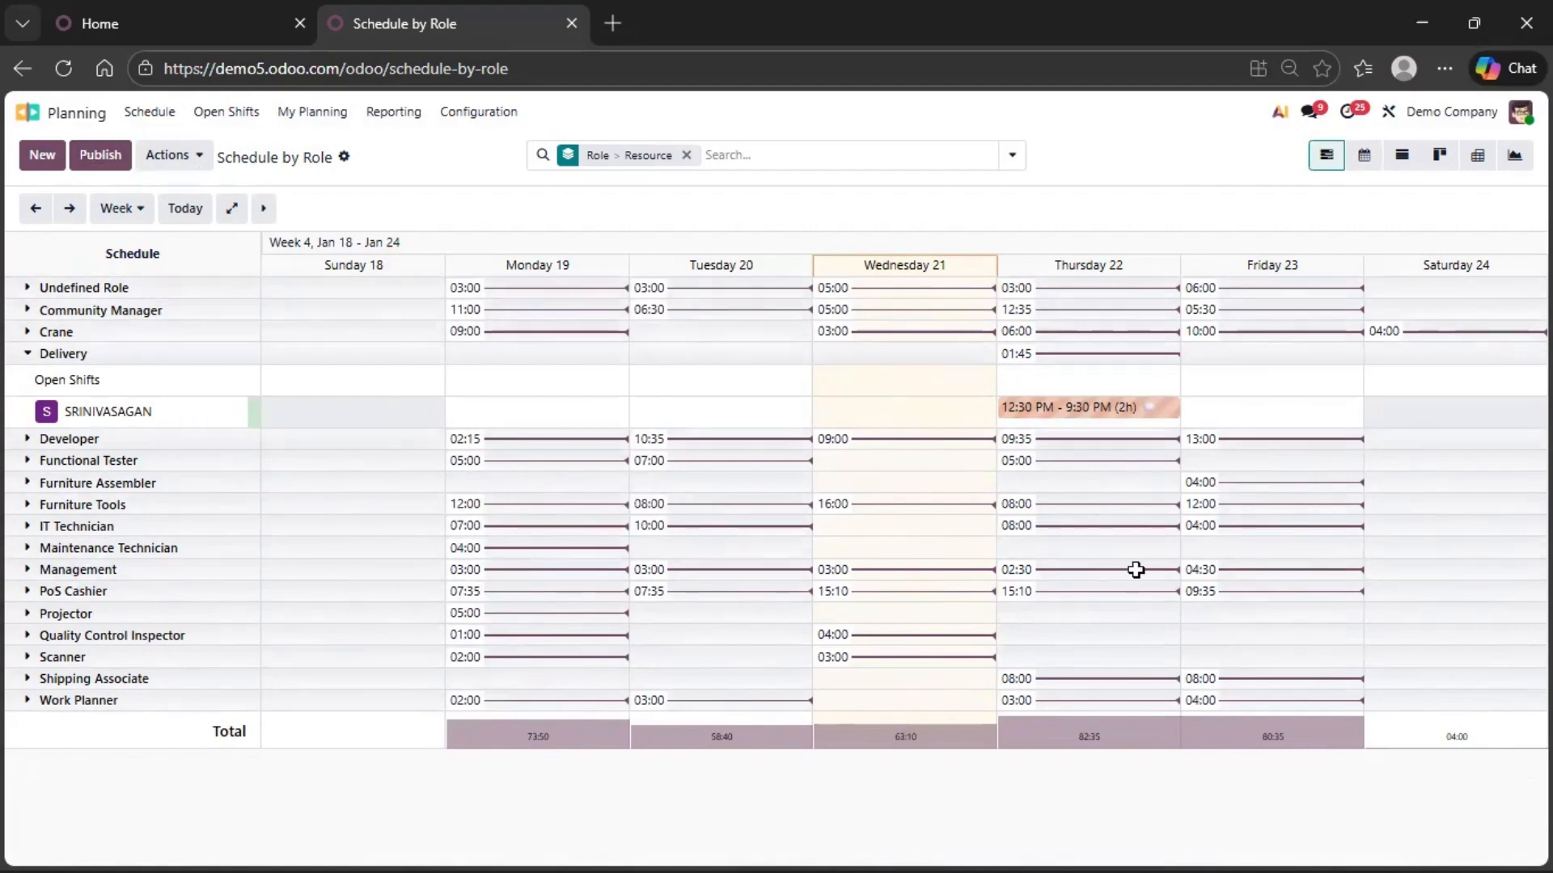
# Review the period and recipients for emailing the week's schedule, and close the dialog without sending.
pyautogui.click(102, 158)
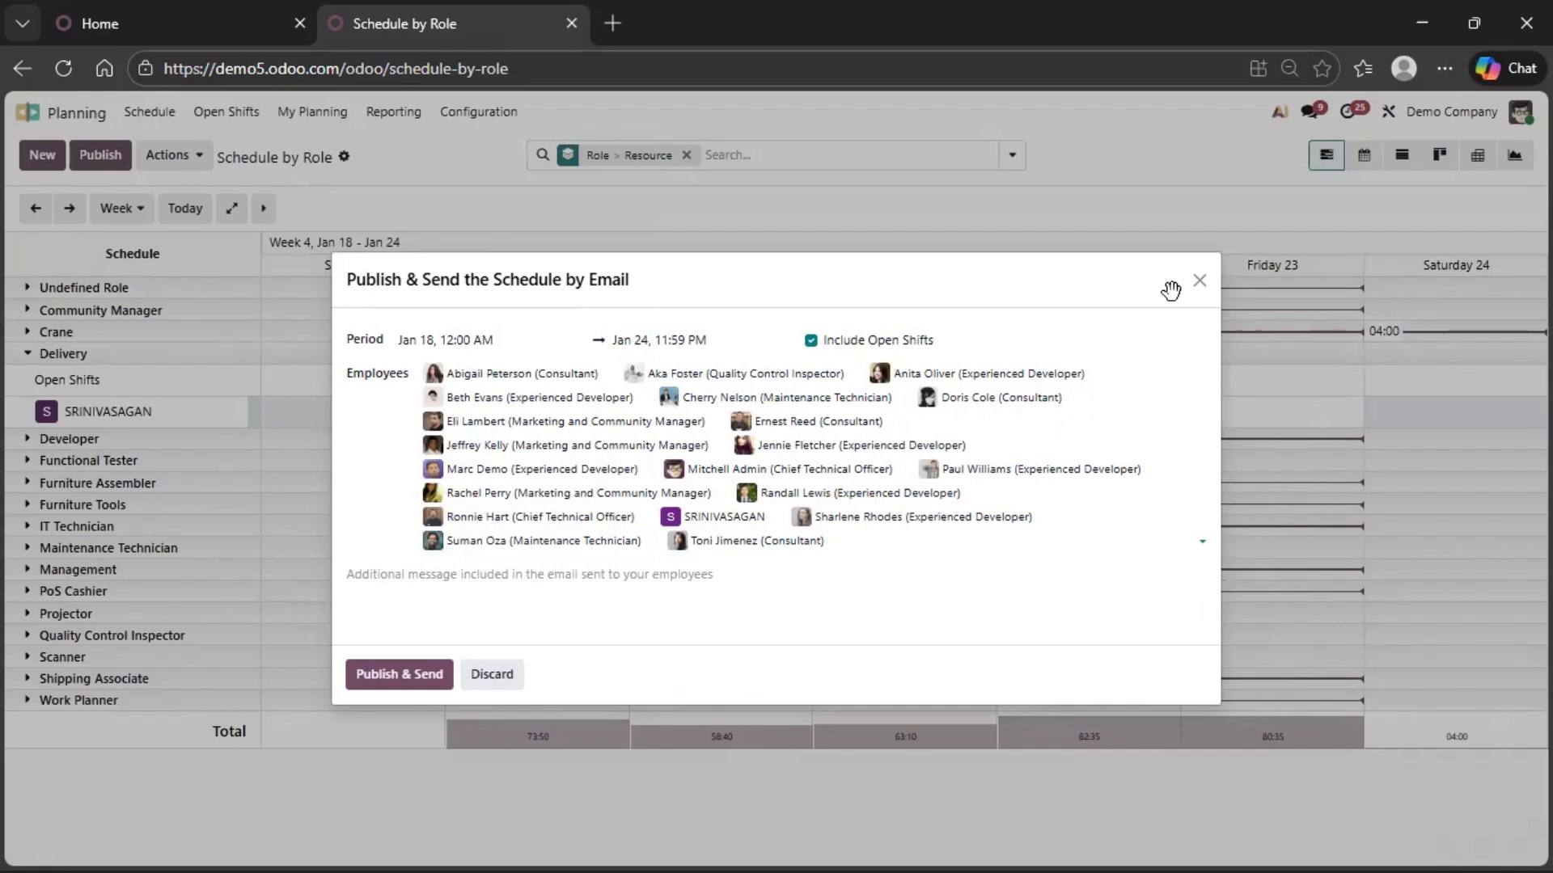
pyautogui.click(1199, 281)
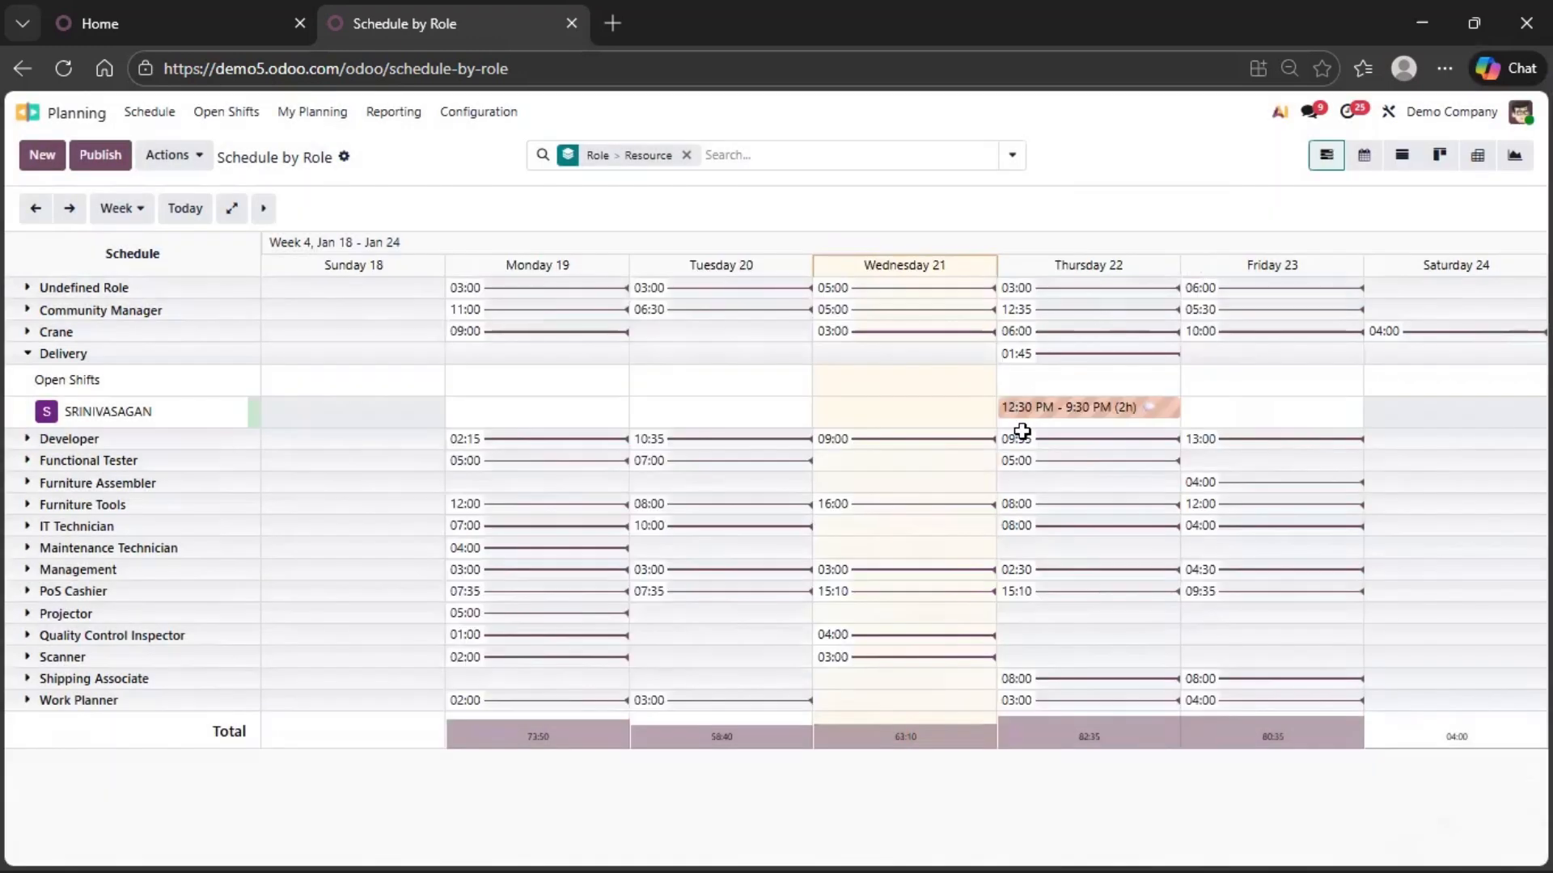
# Publish and send the Delivery shift on Thursday 22, entering and saving the employee's work email.
pyautogui.click(1051, 411)
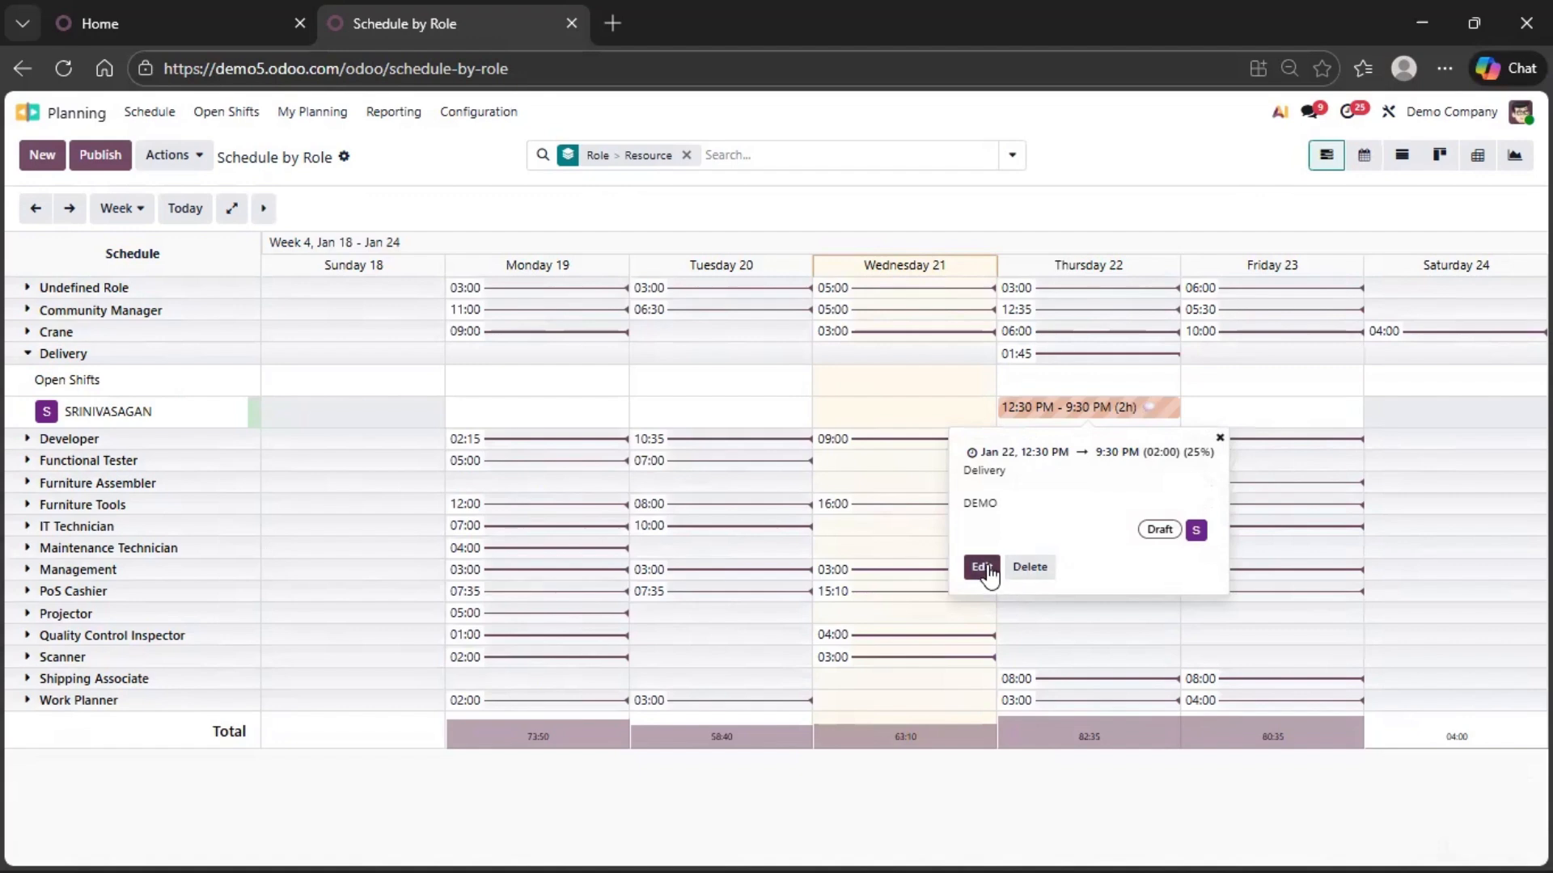
pyautogui.click(982, 566)
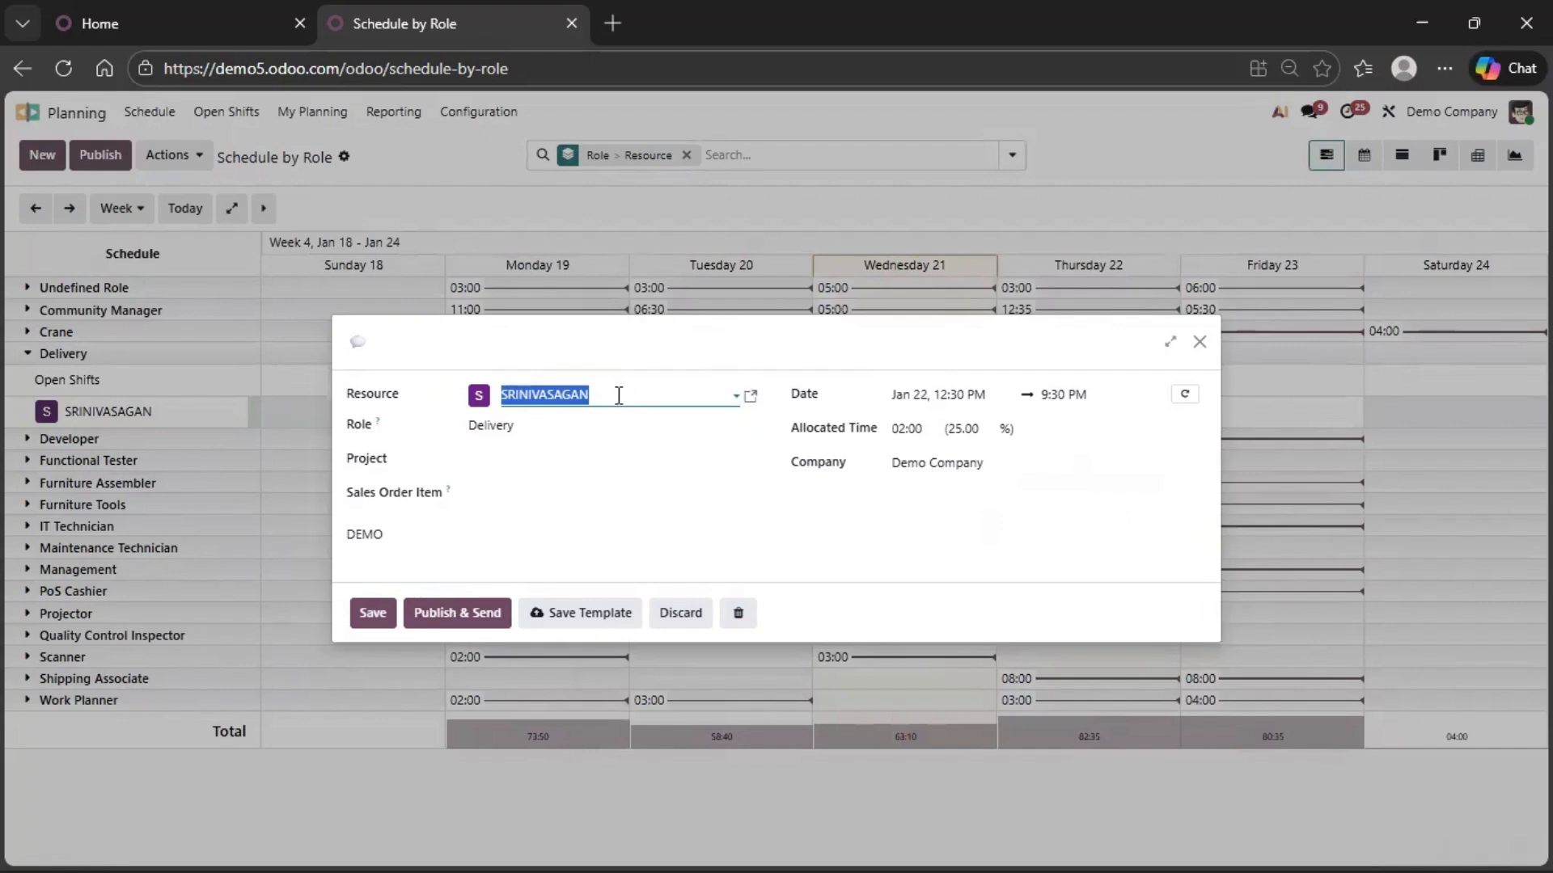
pyautogui.click(473, 615)
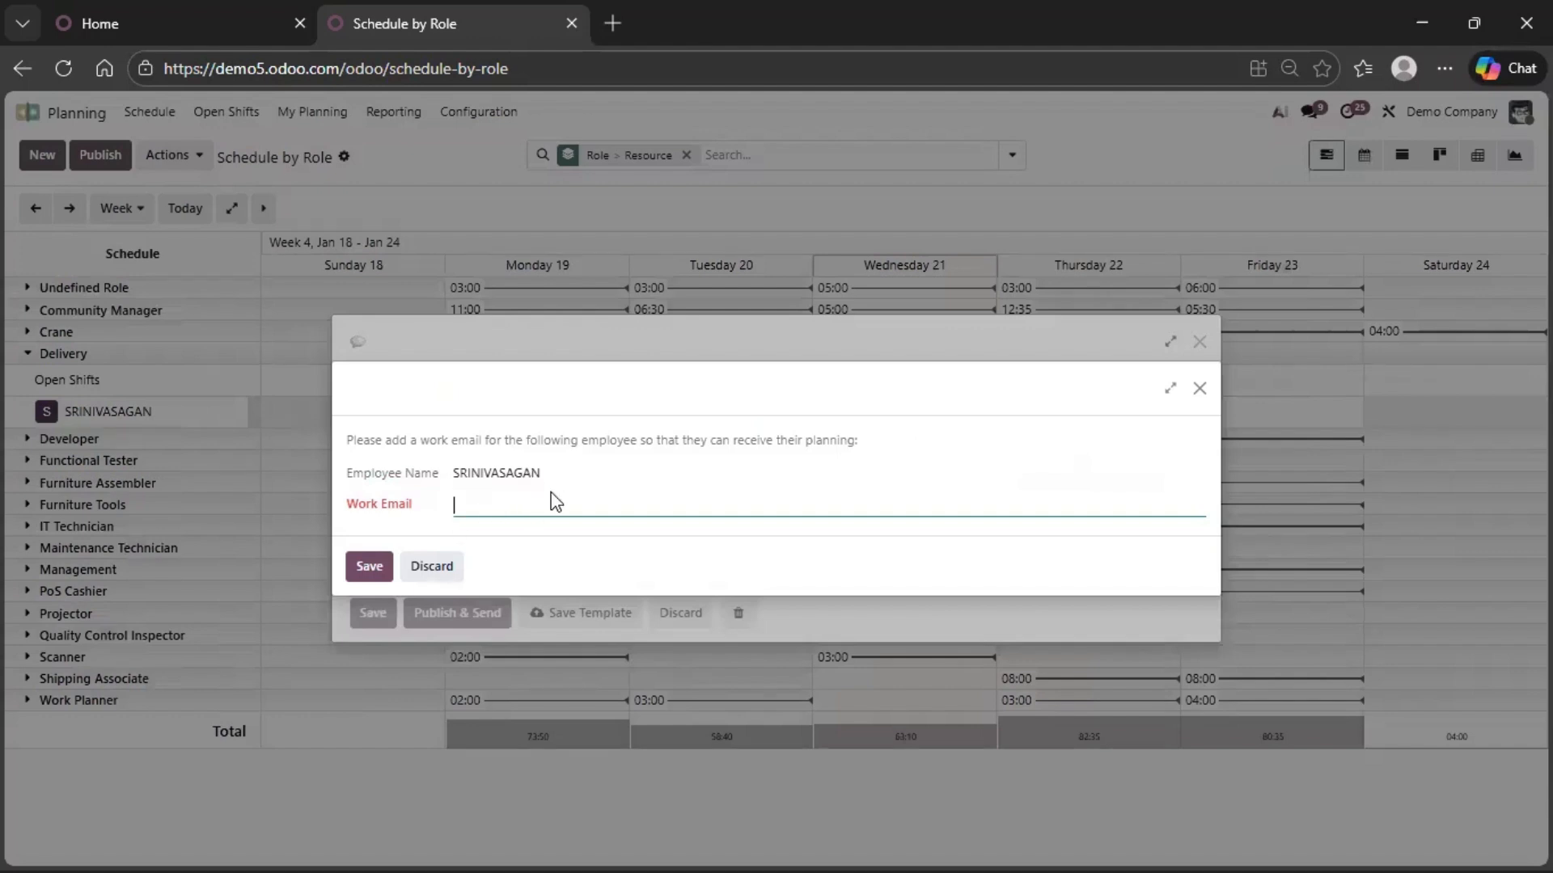
pyautogui.write('s')
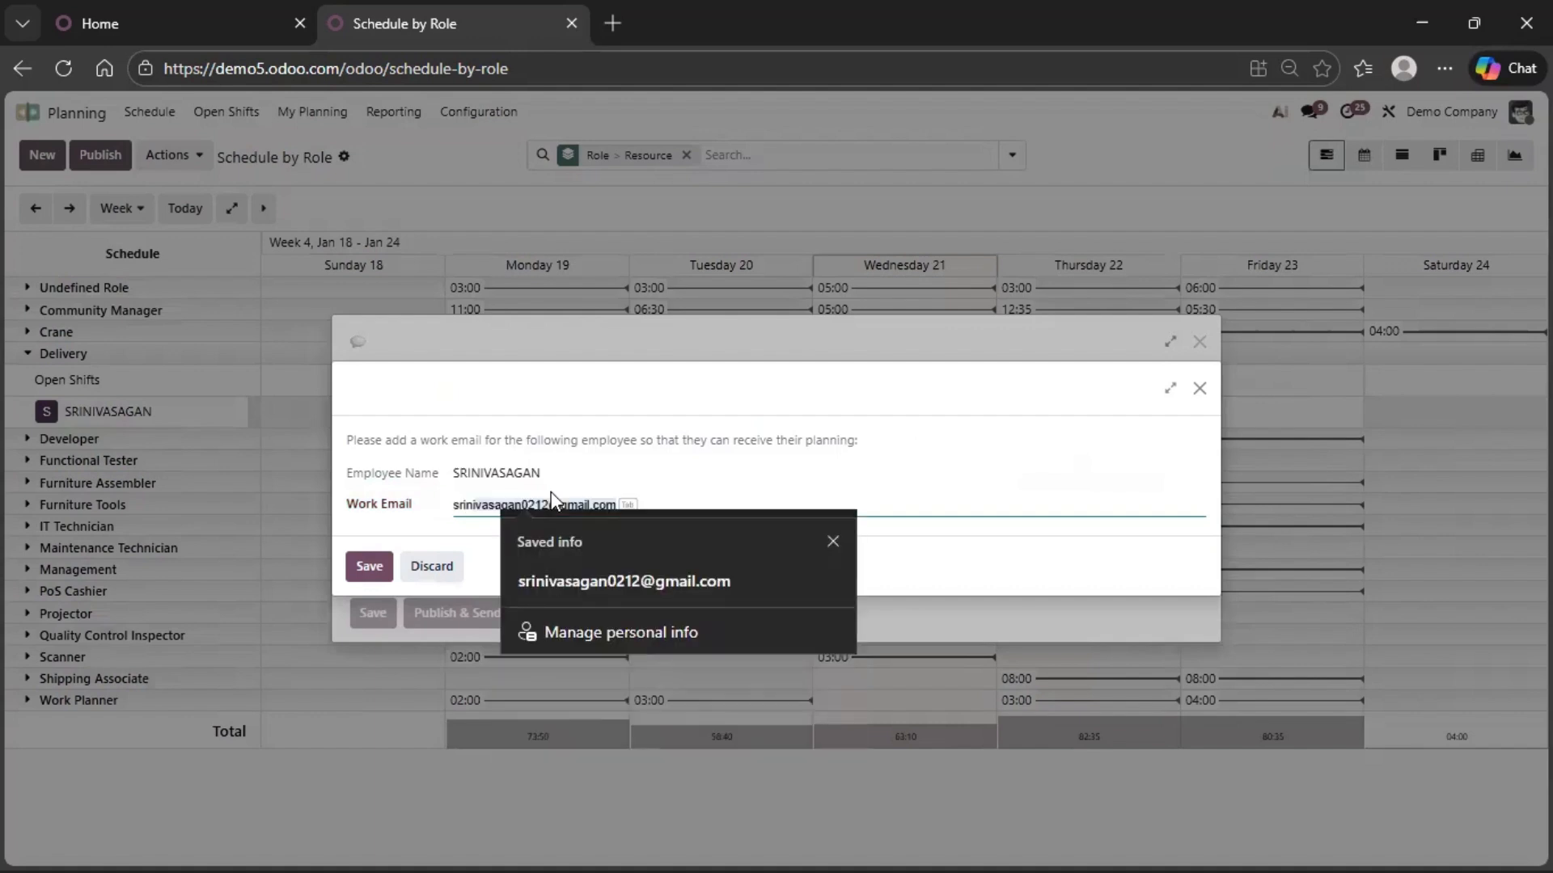
pyautogui.click(611, 582)
pyautogui.click(353, 556)
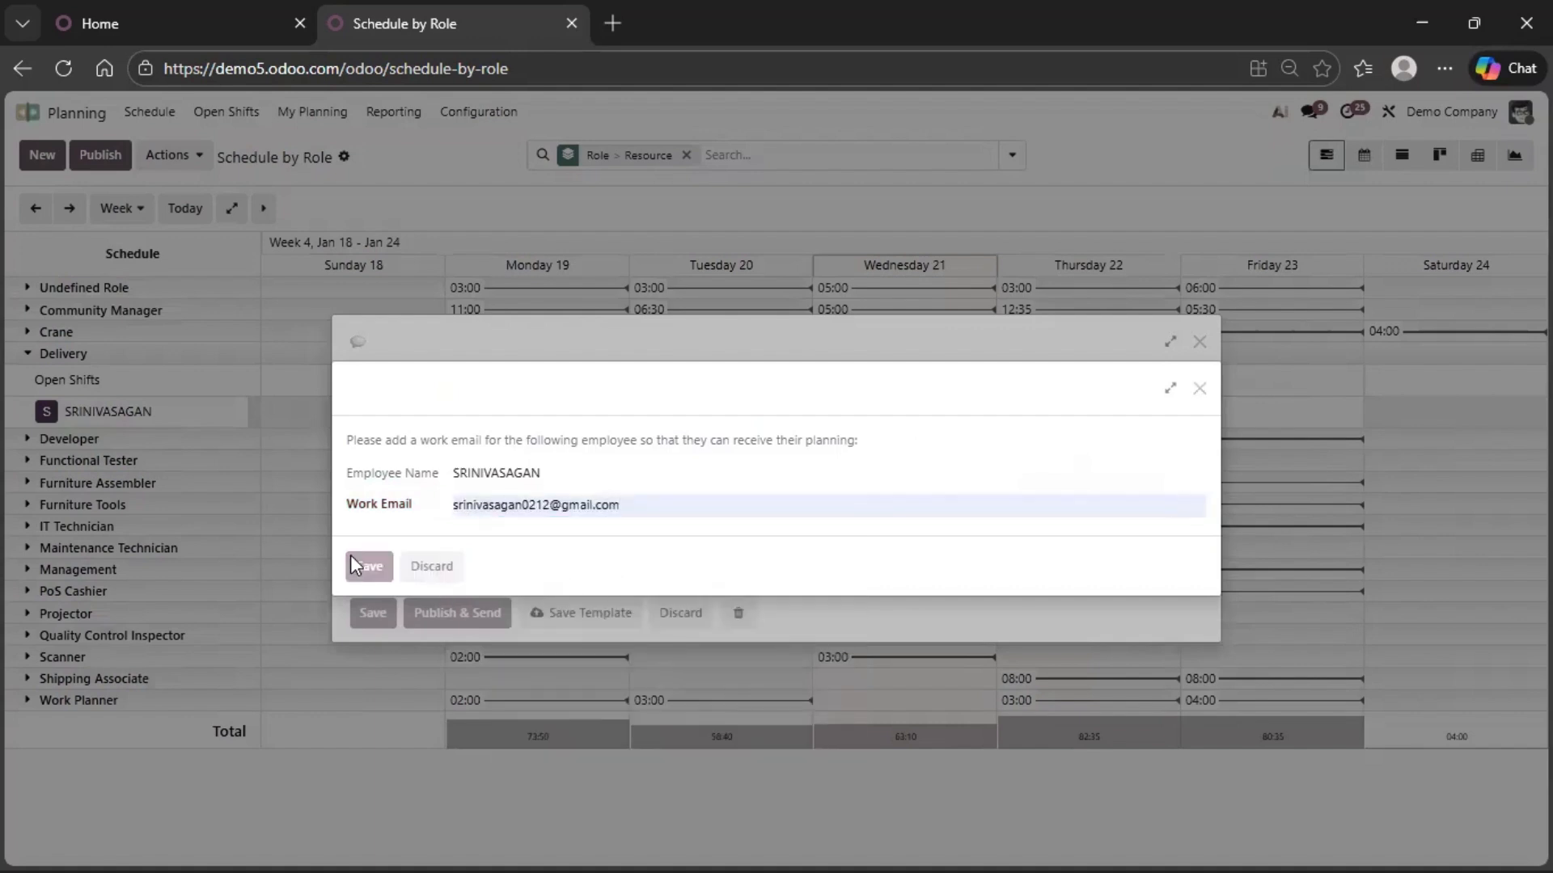